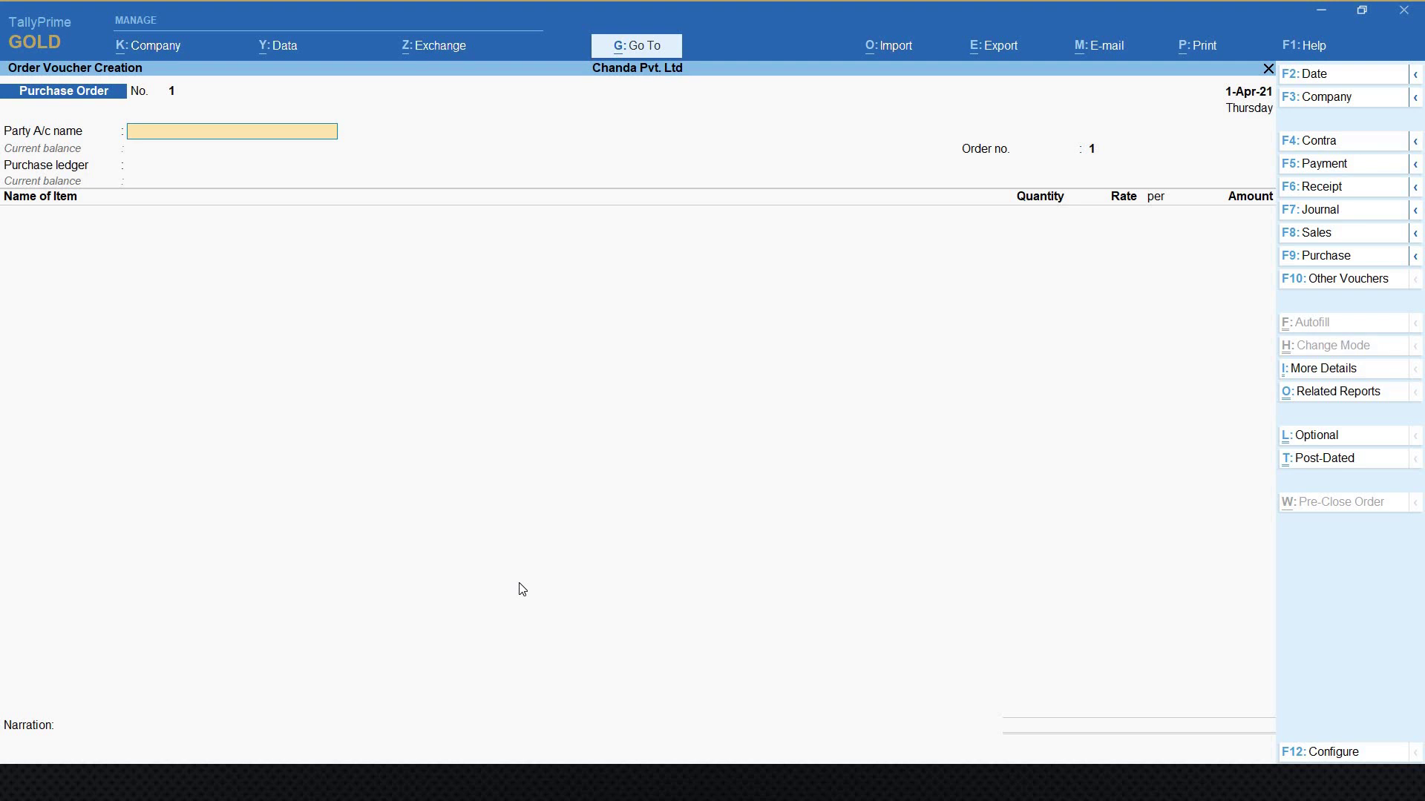
- Switch to a Sales voucher and return to a Purchase Order voucher
click(1307, 235)
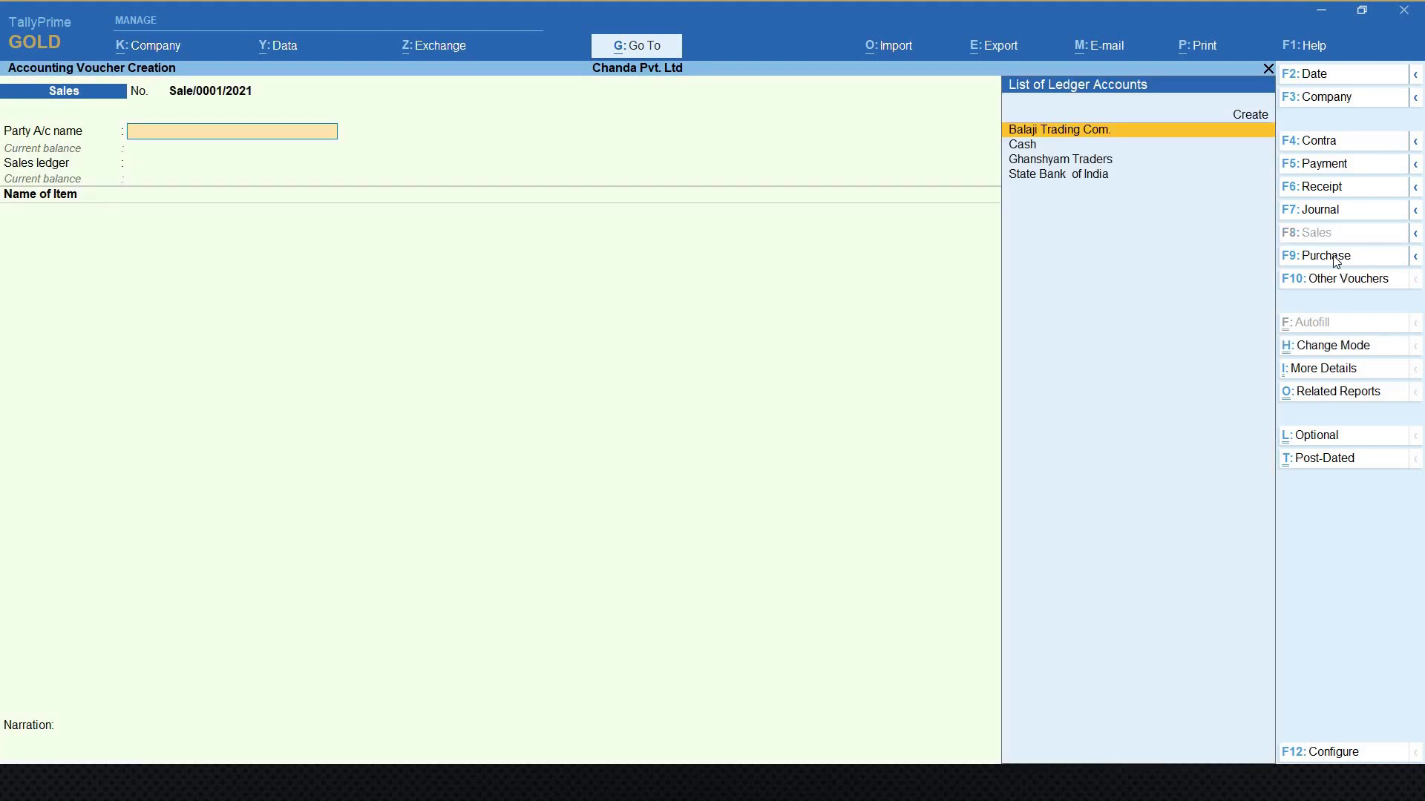
click(1415, 260)
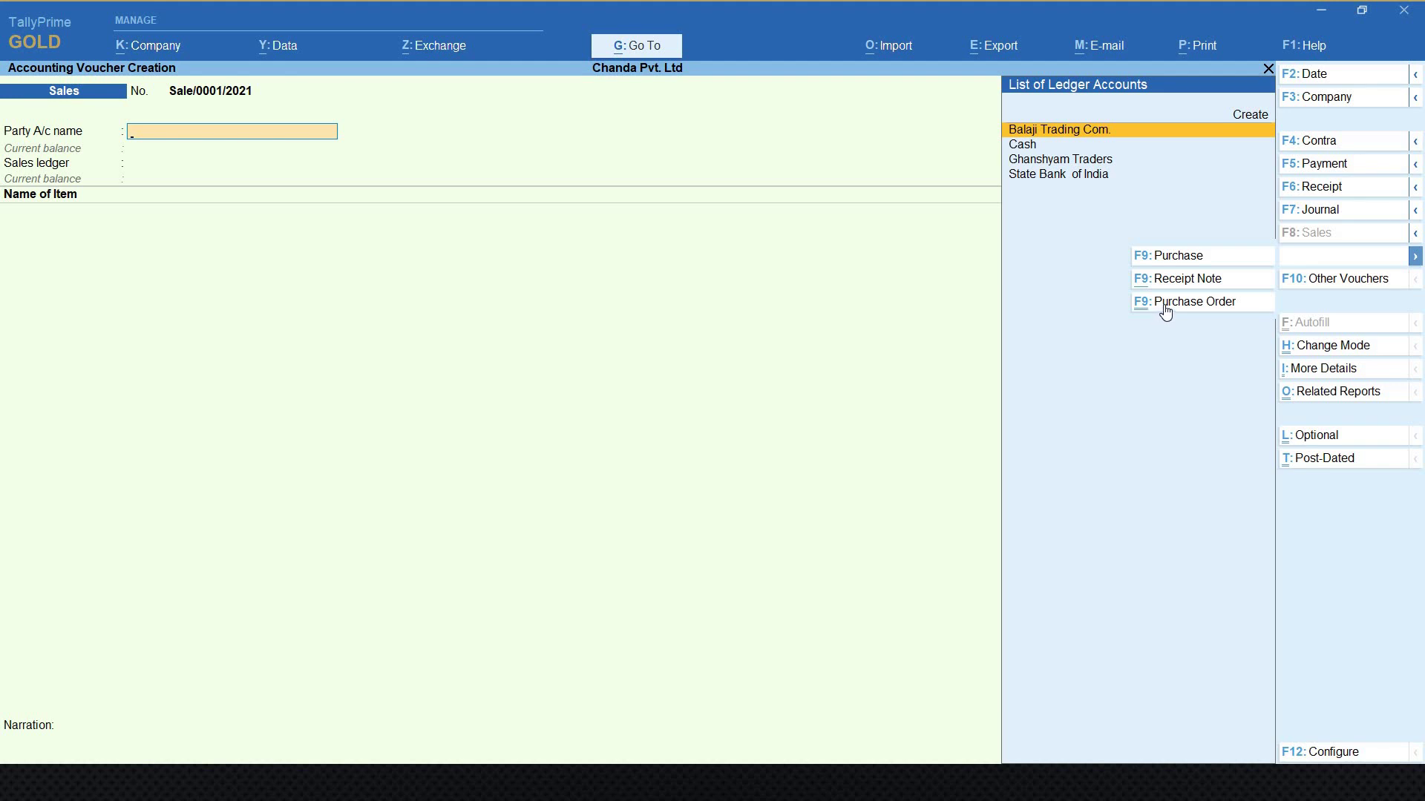
click(1195, 302)
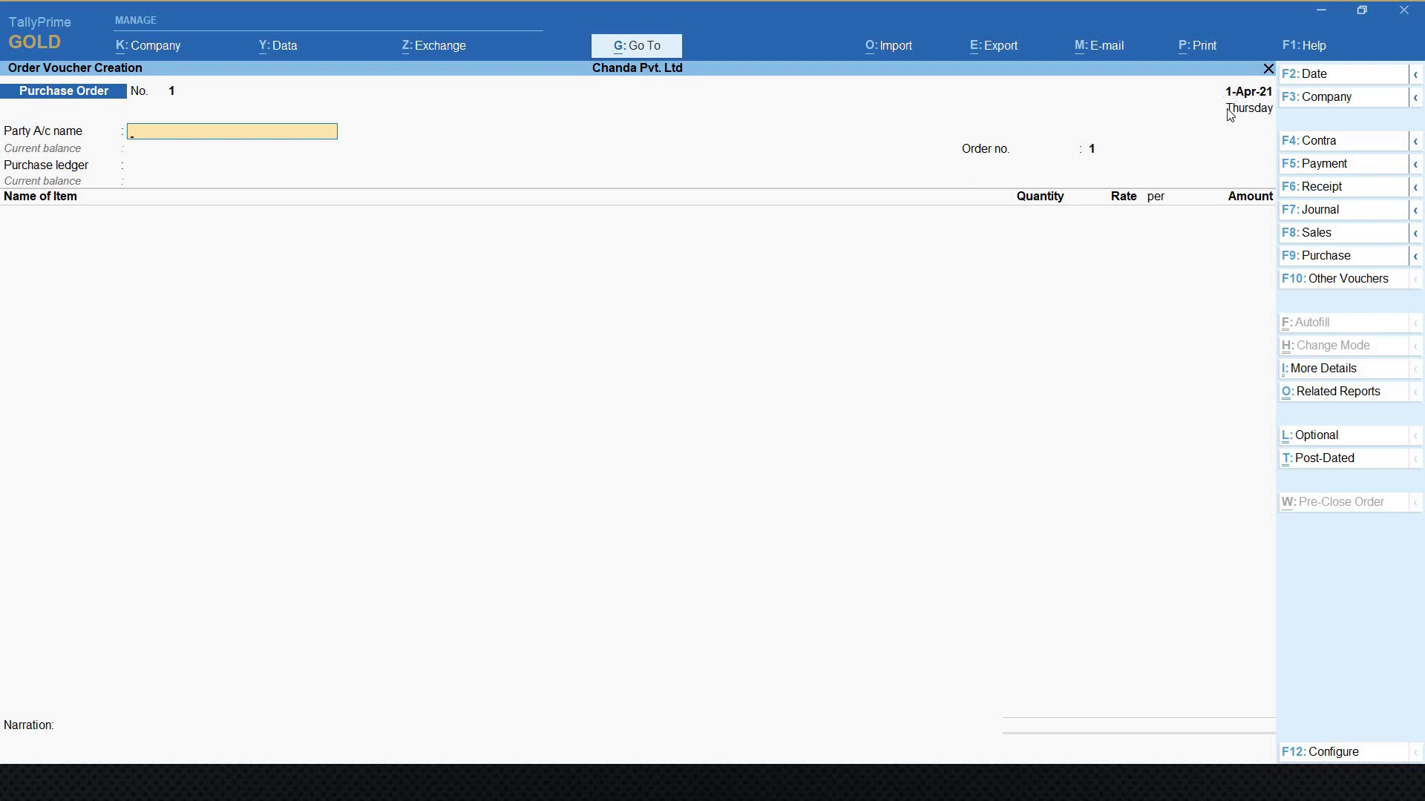
click(1329, 75)
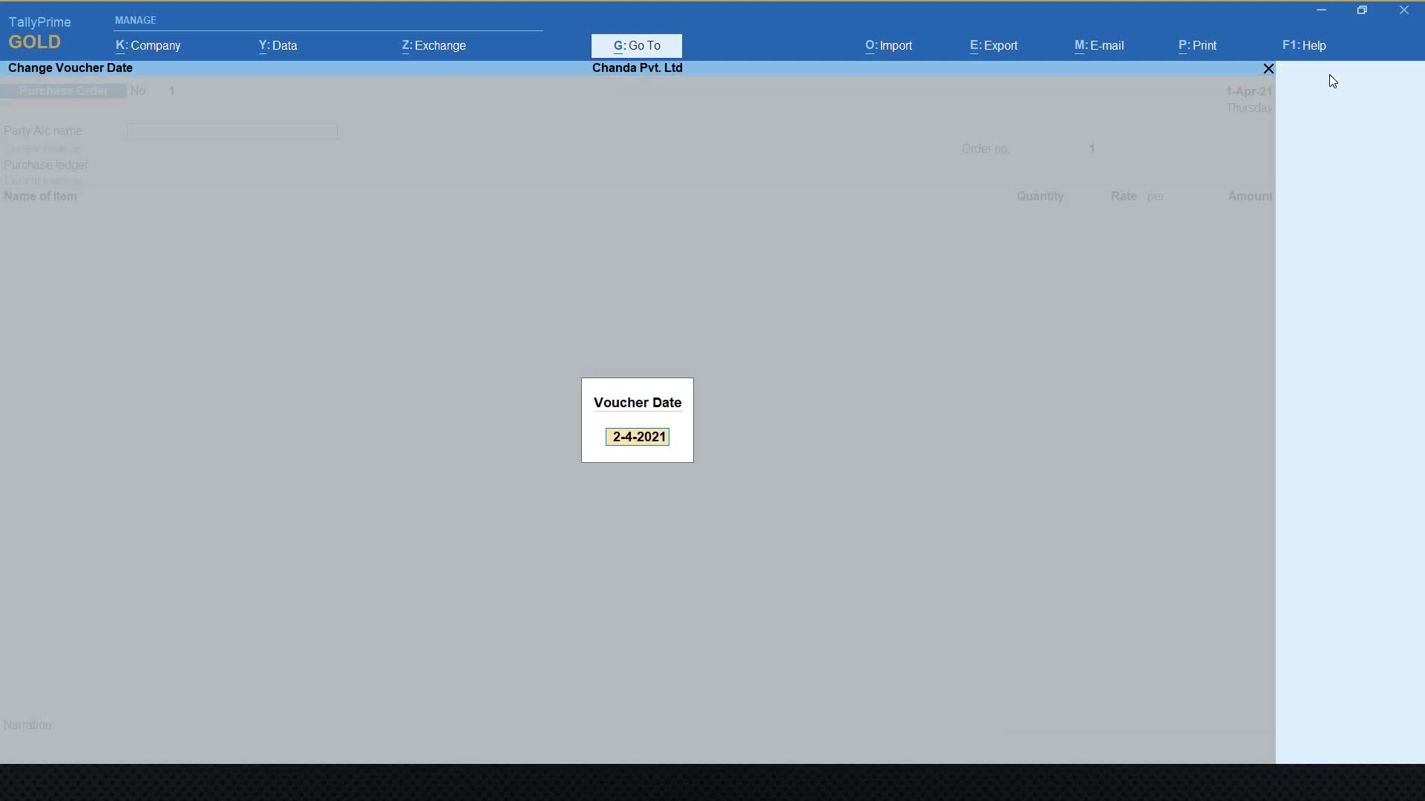
key(Escape)
key(Escape)
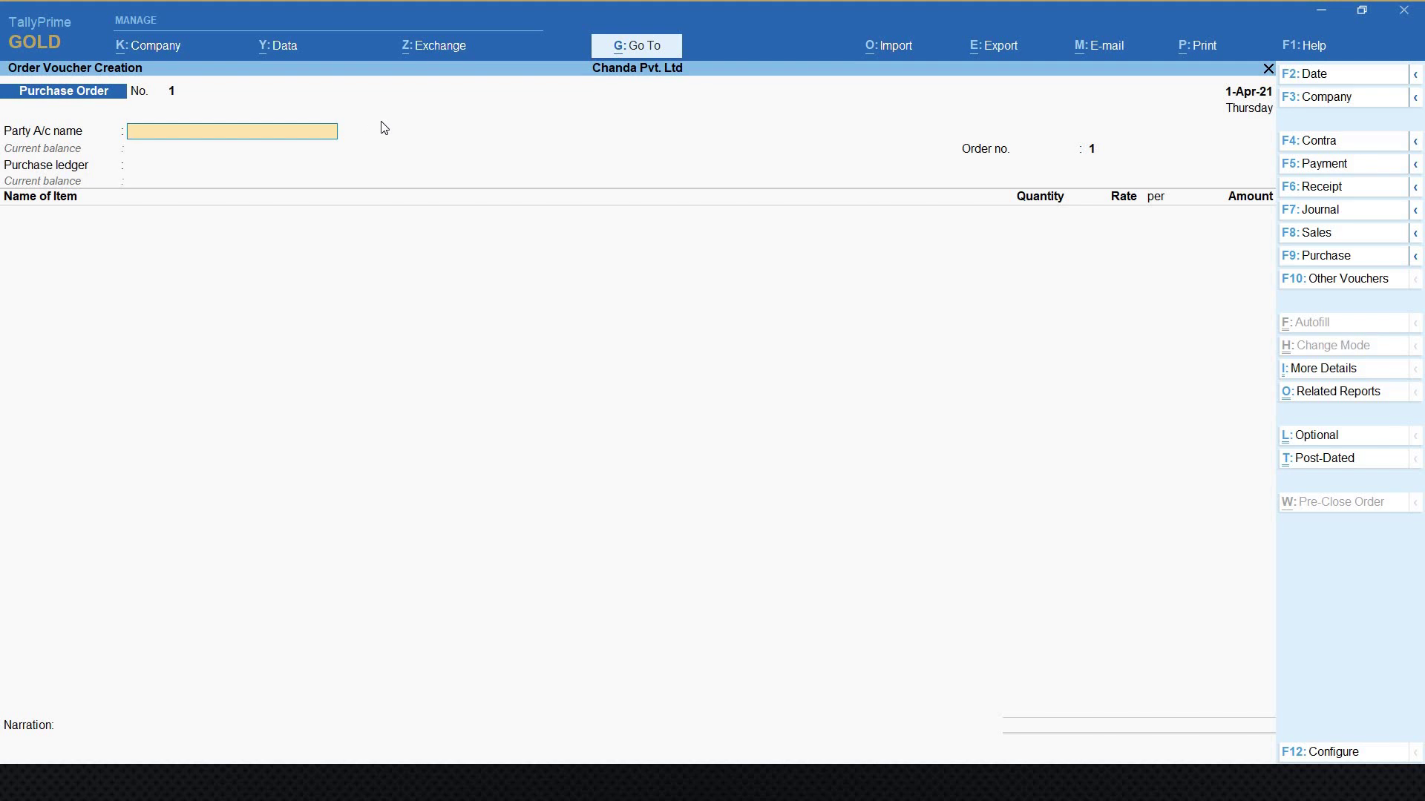
- Set the purchase order's party account to Balaji Trading Com. and leave the order and receipt details blank
text(Bal)
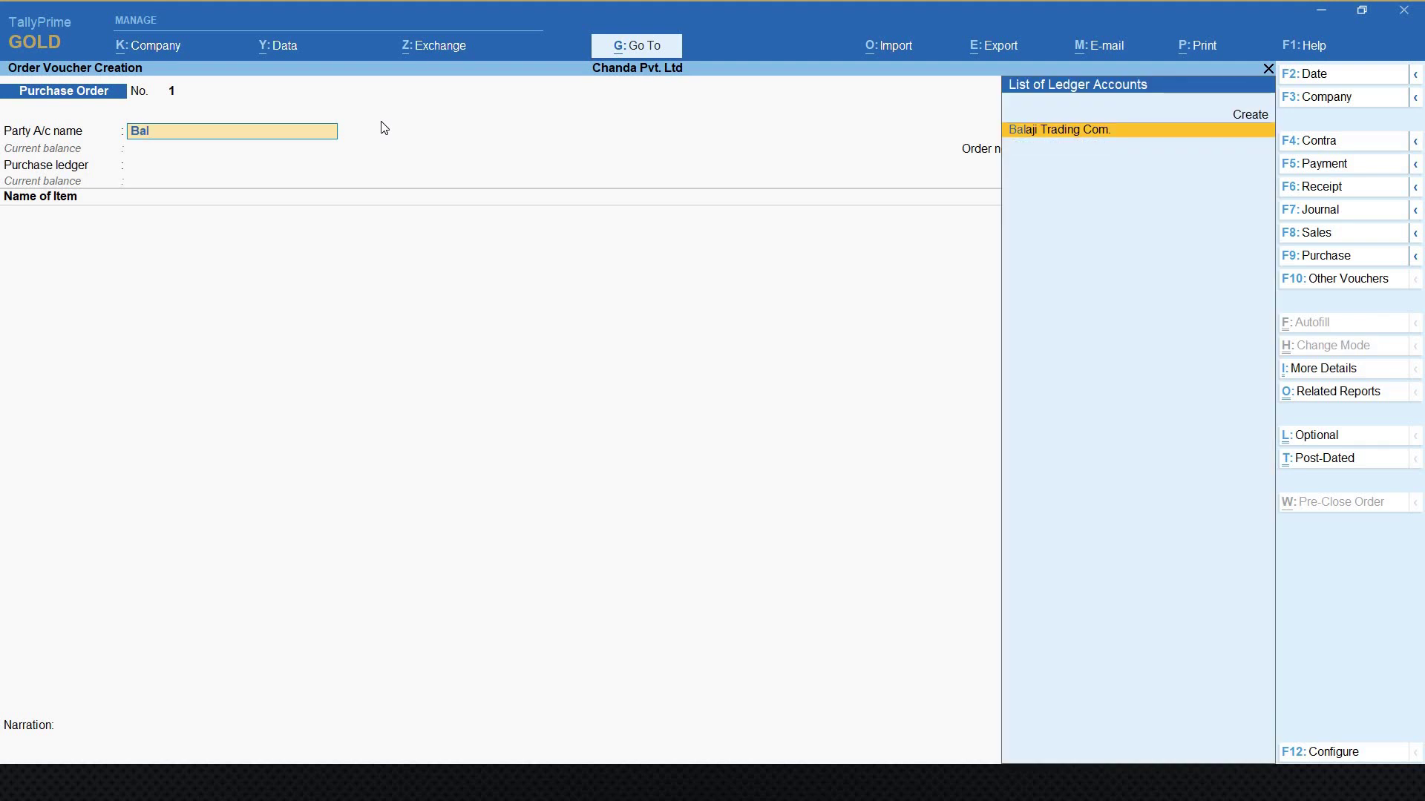
key(Return)
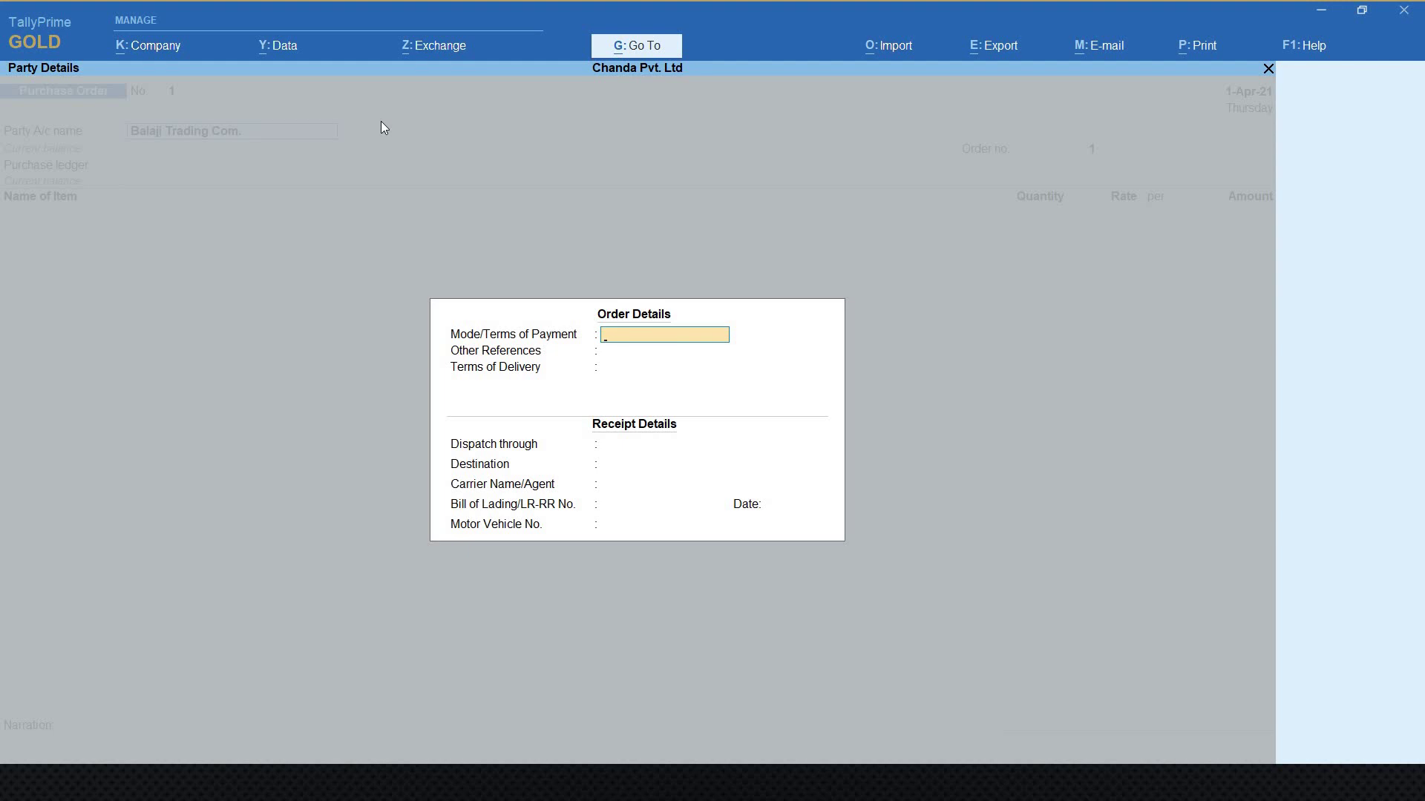
key(Return)
key(Return)
key(Return)
key(Return)
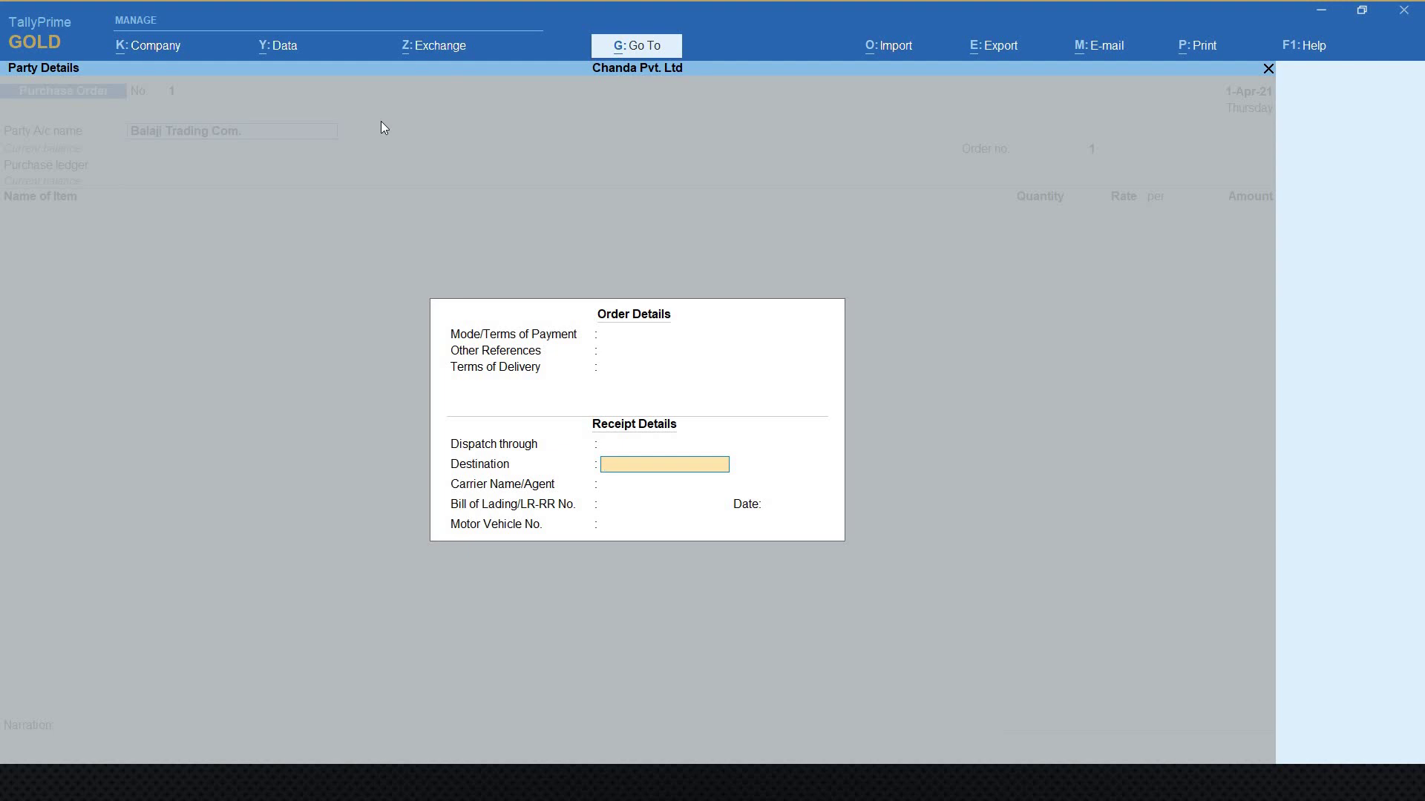
key(Return)
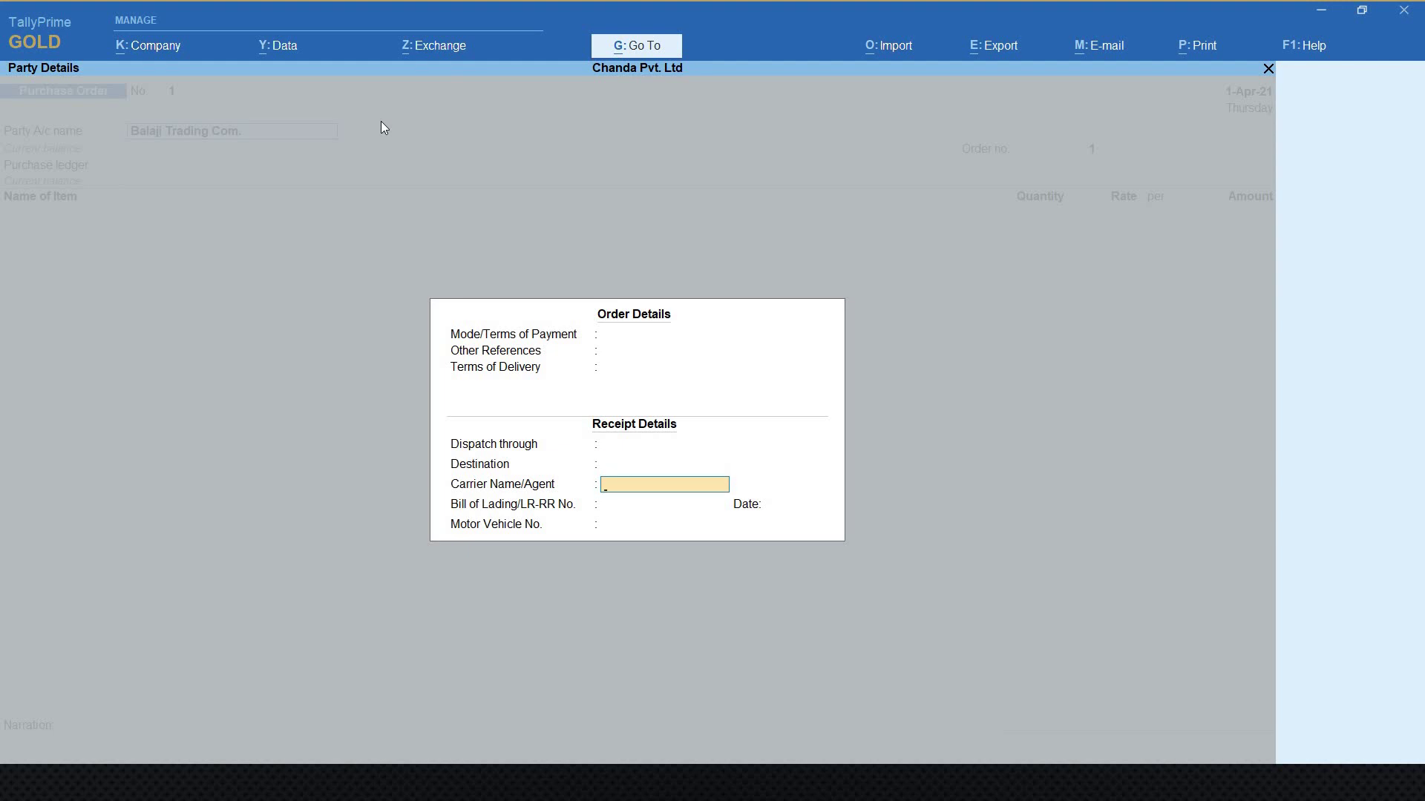
key(Return)
key(Return)
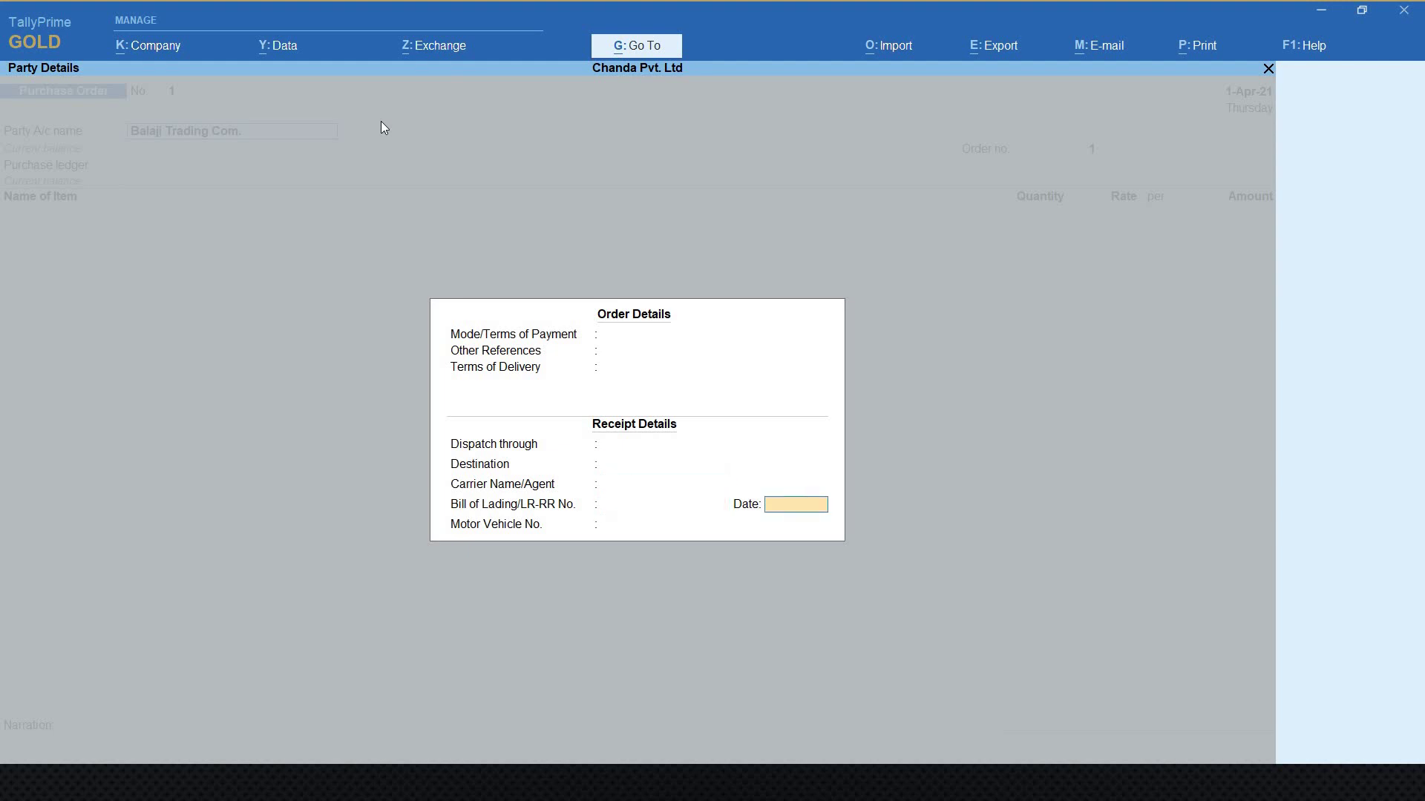
key(Return)
key(Return)
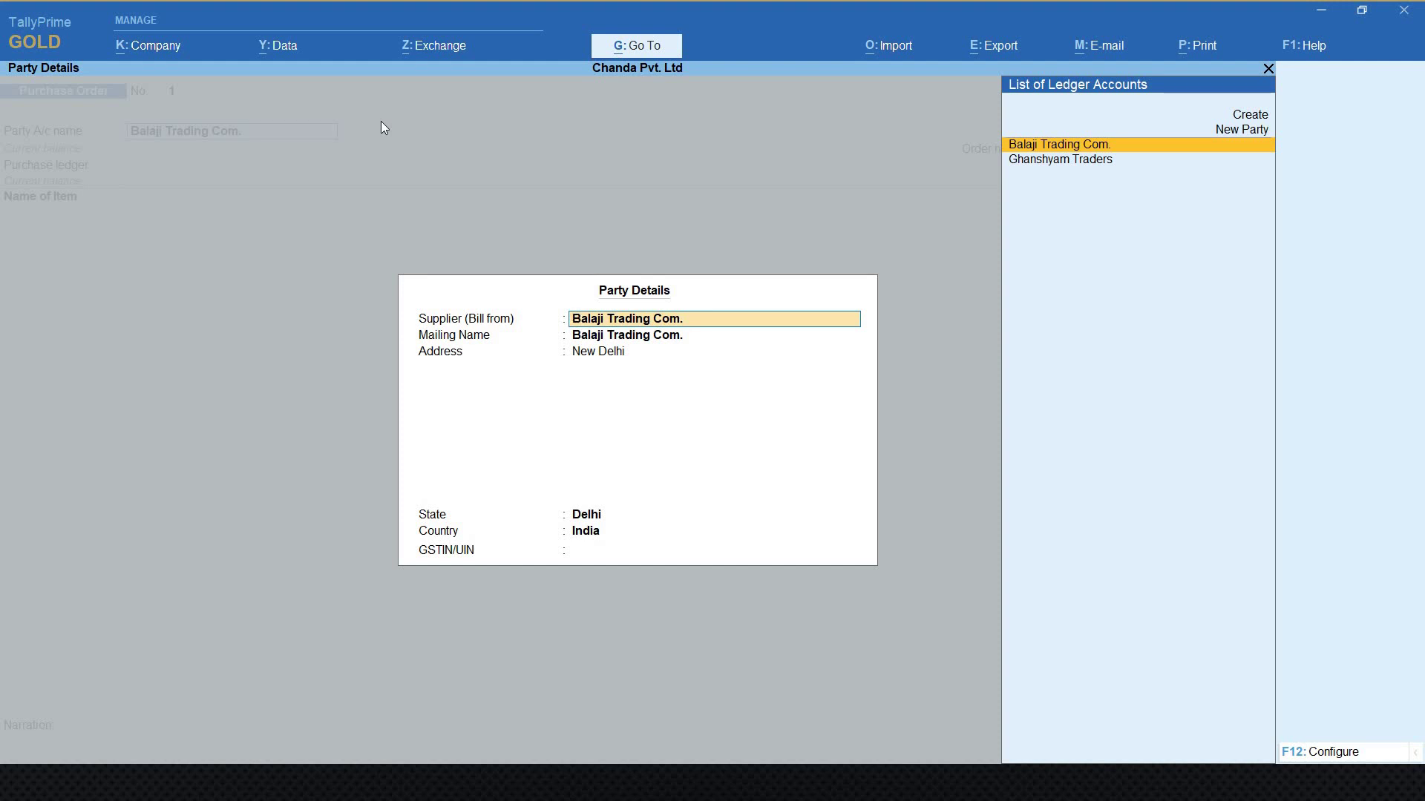
- Accept the supplier's party details and order number 1, and set the purchase ledger to Purchase
key(Return)
key(Return)
key(Return)
key(Return)
key(Return)
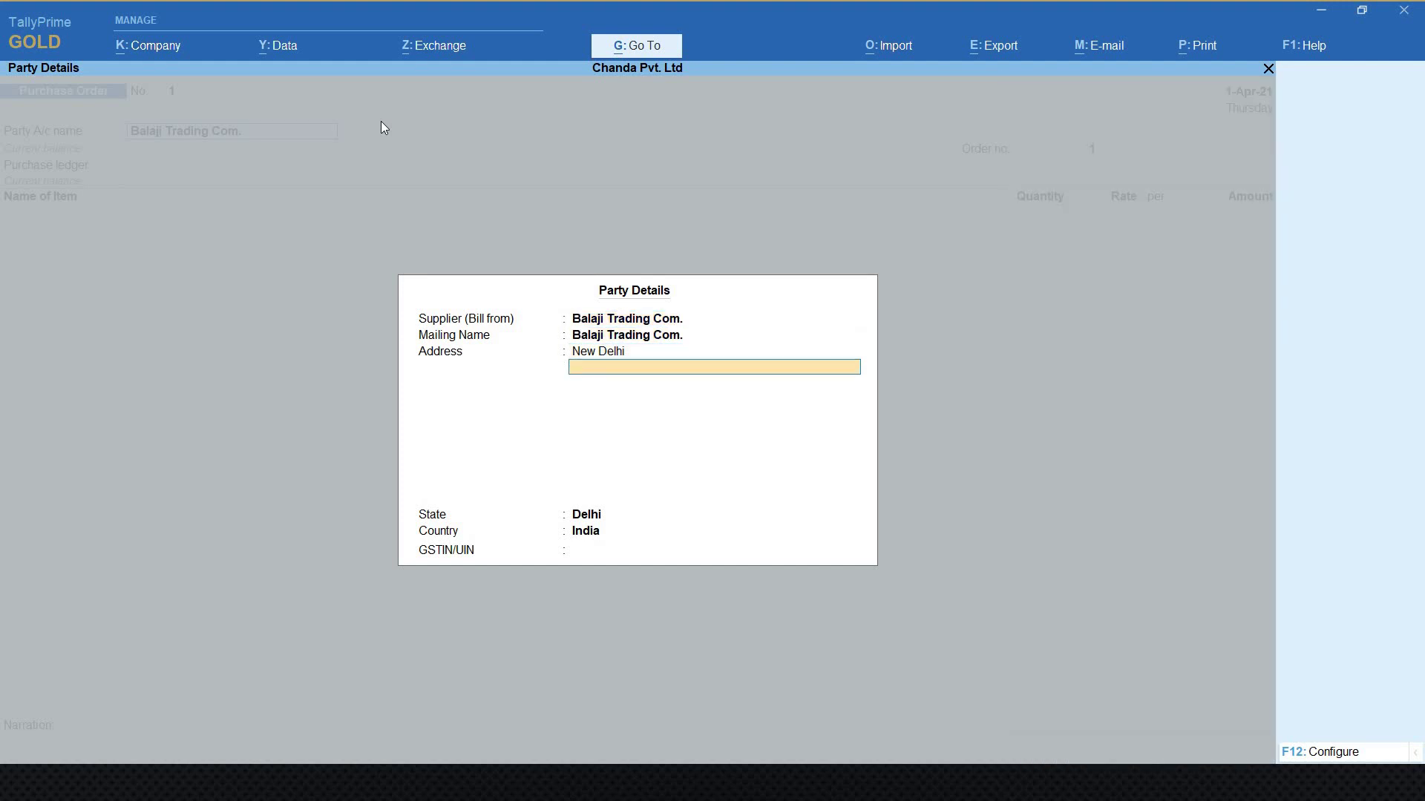
key(Return)
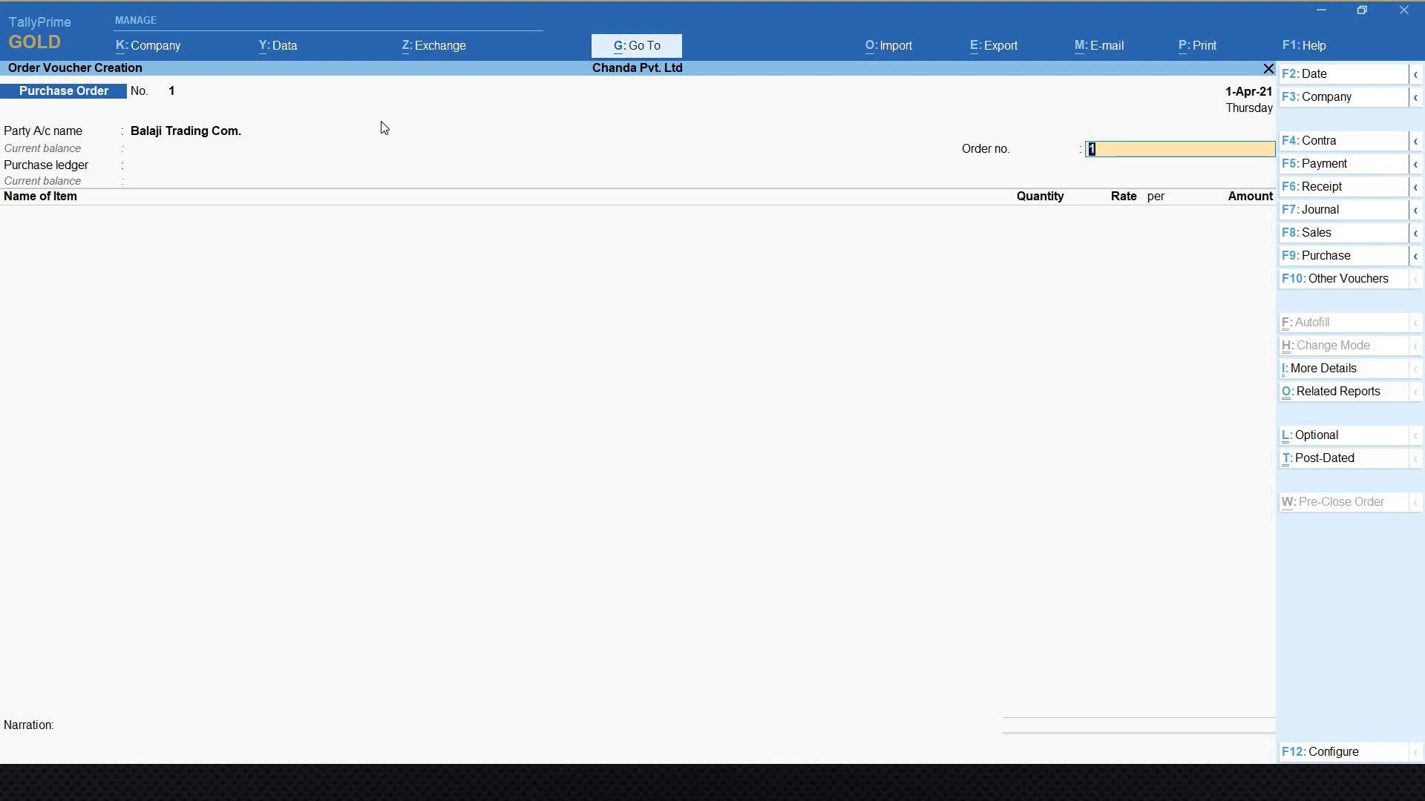
key(Return)
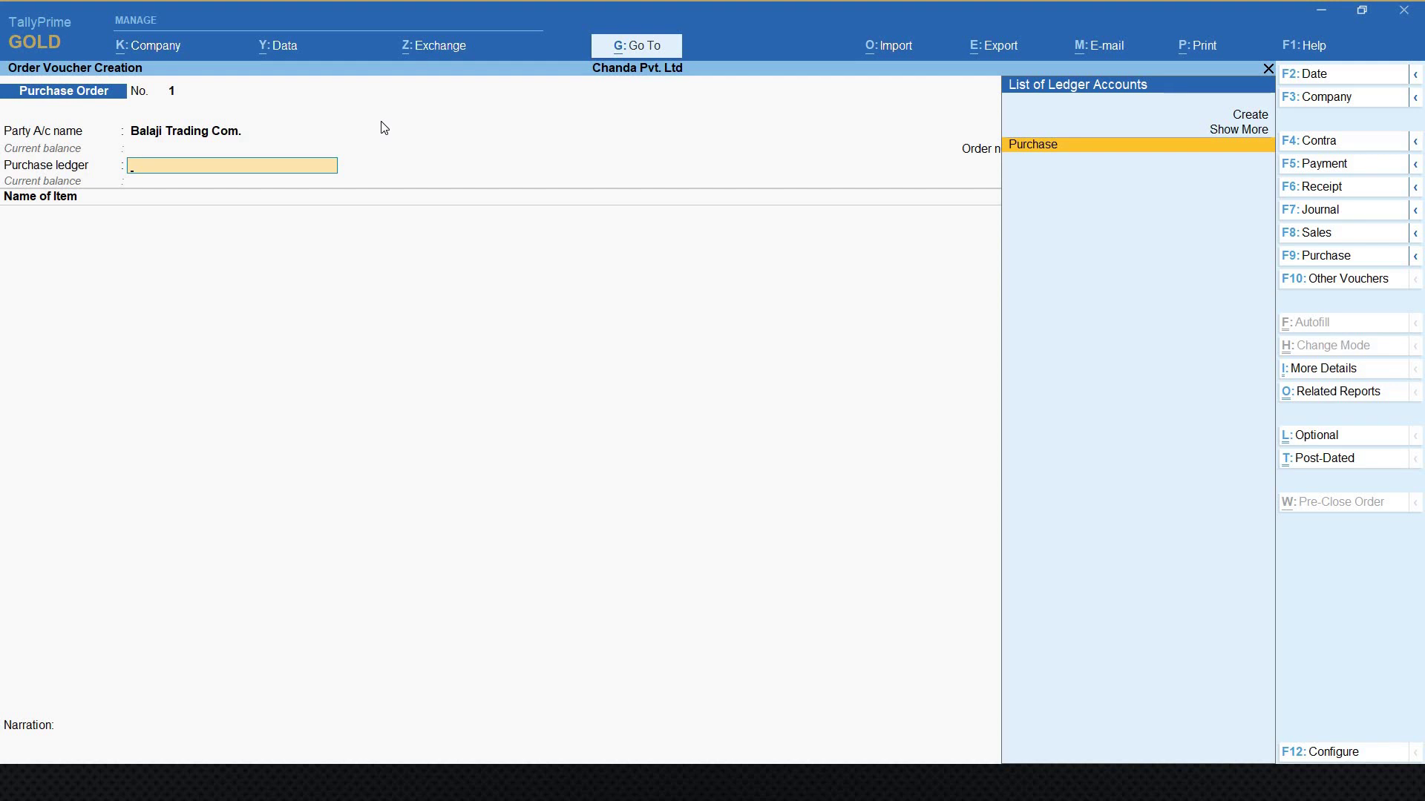
key(Return)
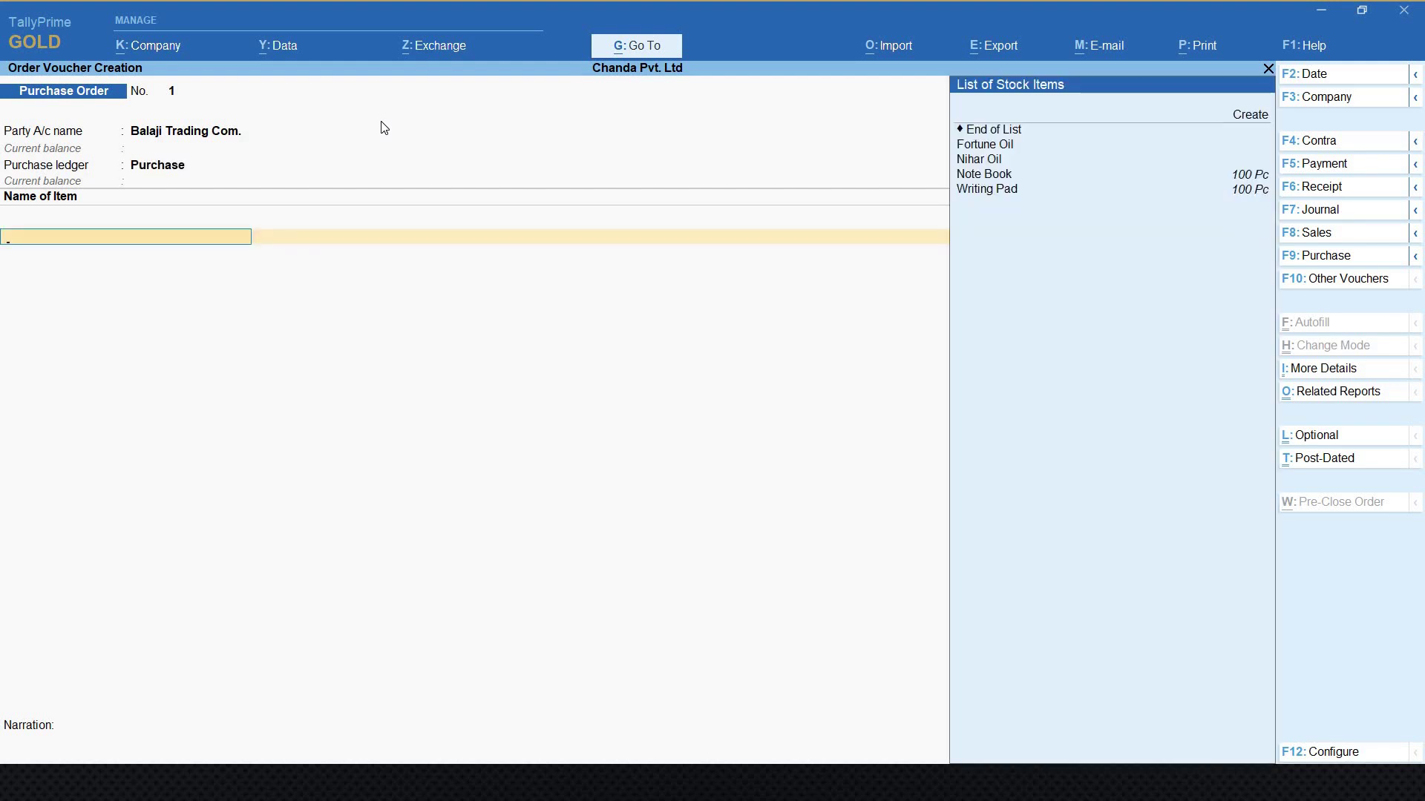
- Add Fortune Oil as the first order item, due on 1-Apr-21 with the godown set to Any
key(Down)
key(Down)
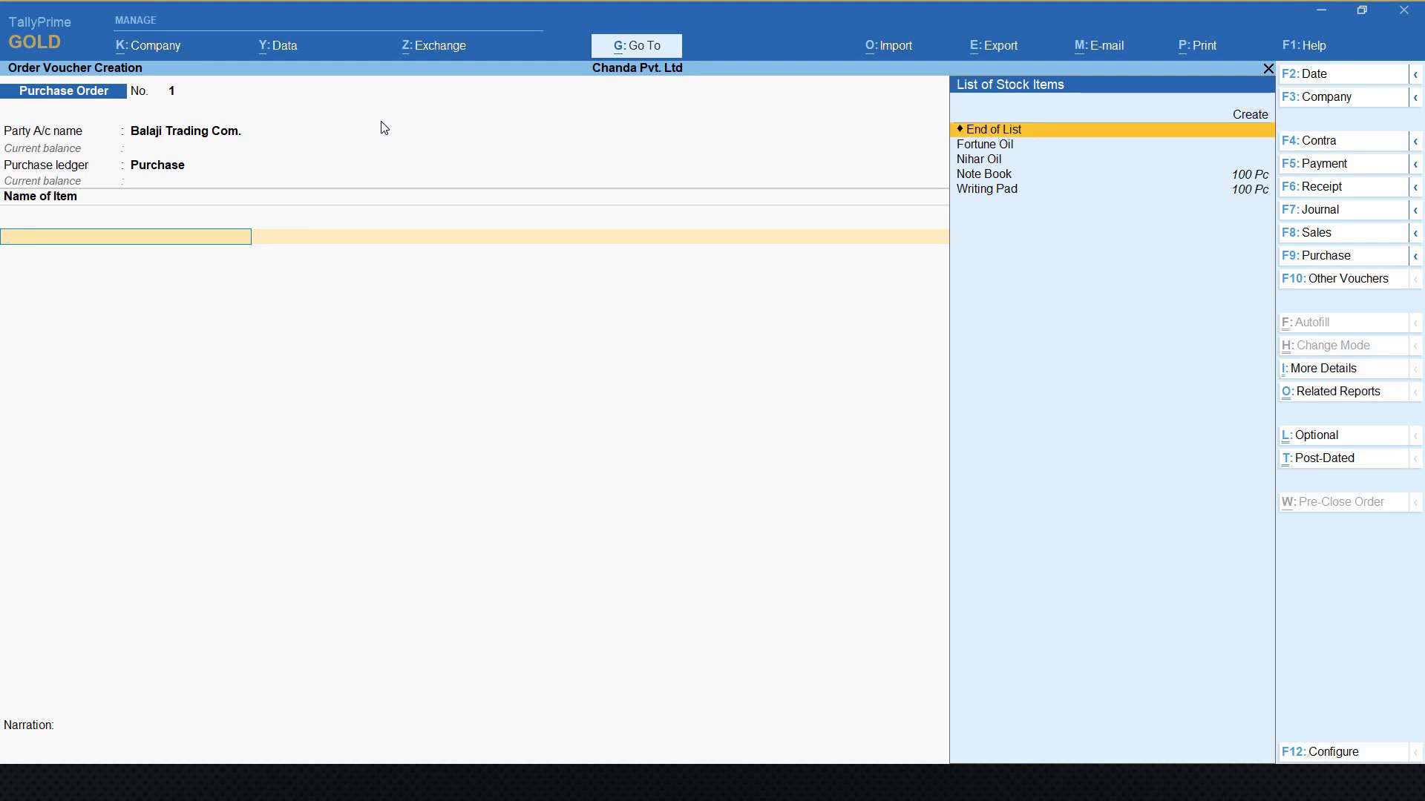
key(Up)
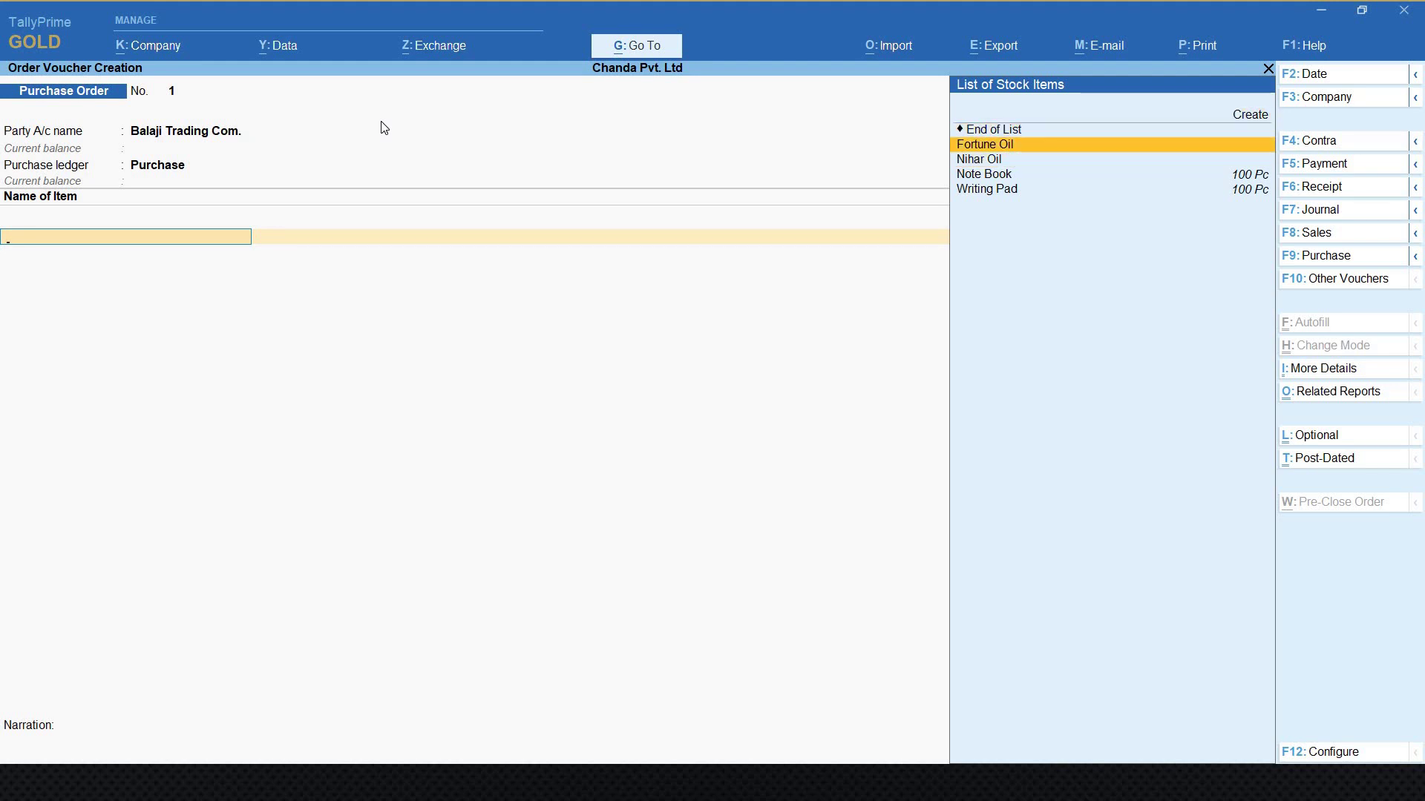
key(Return)
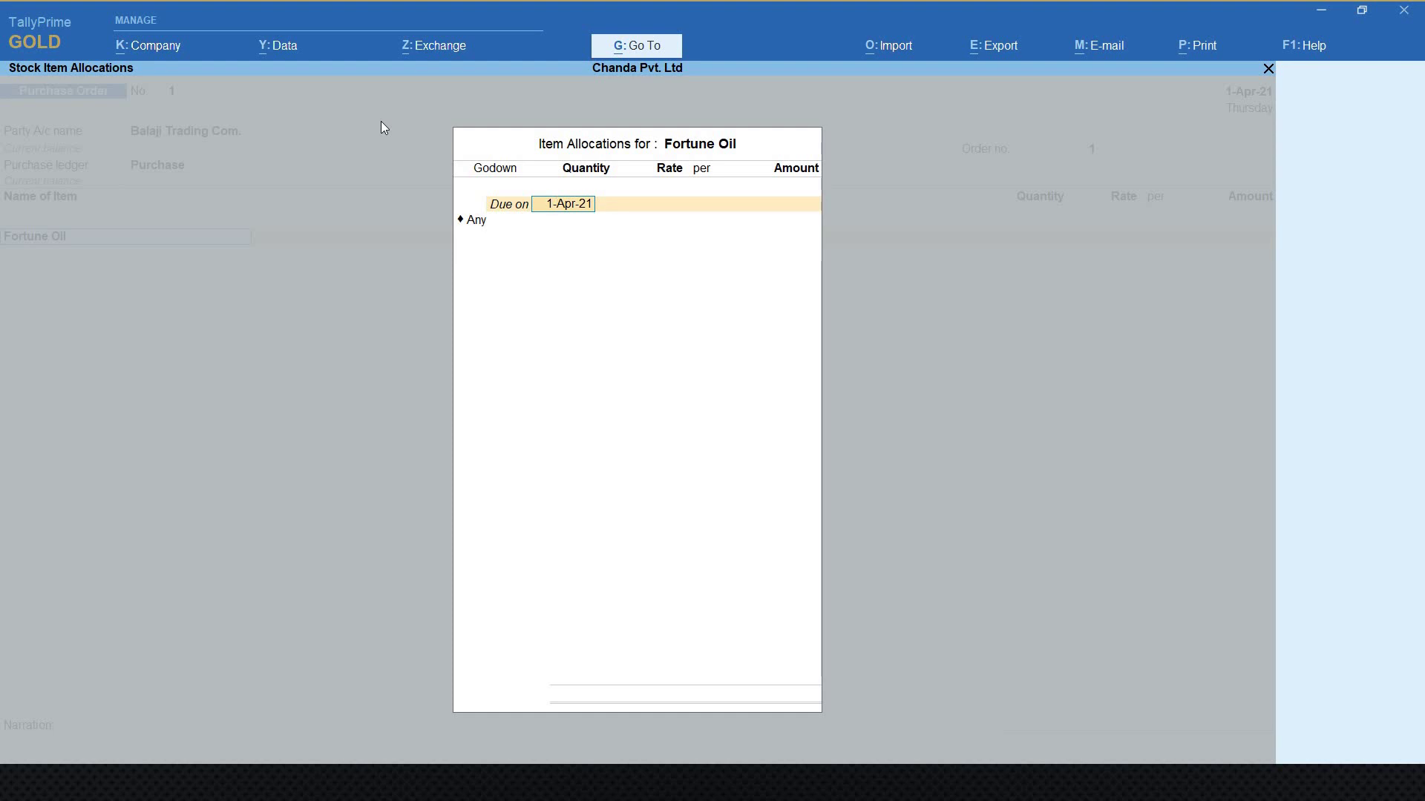
key(Return)
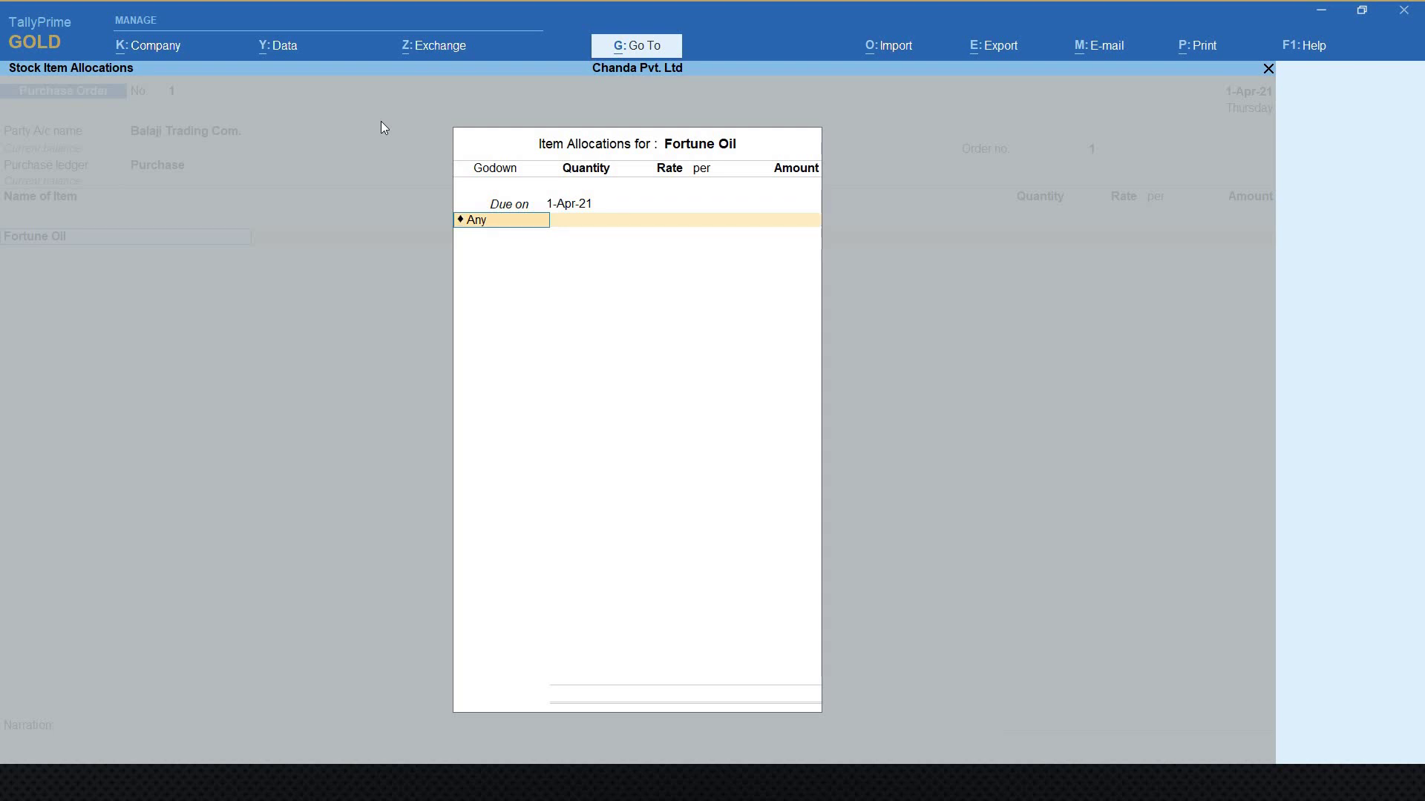
key(BackSpace)
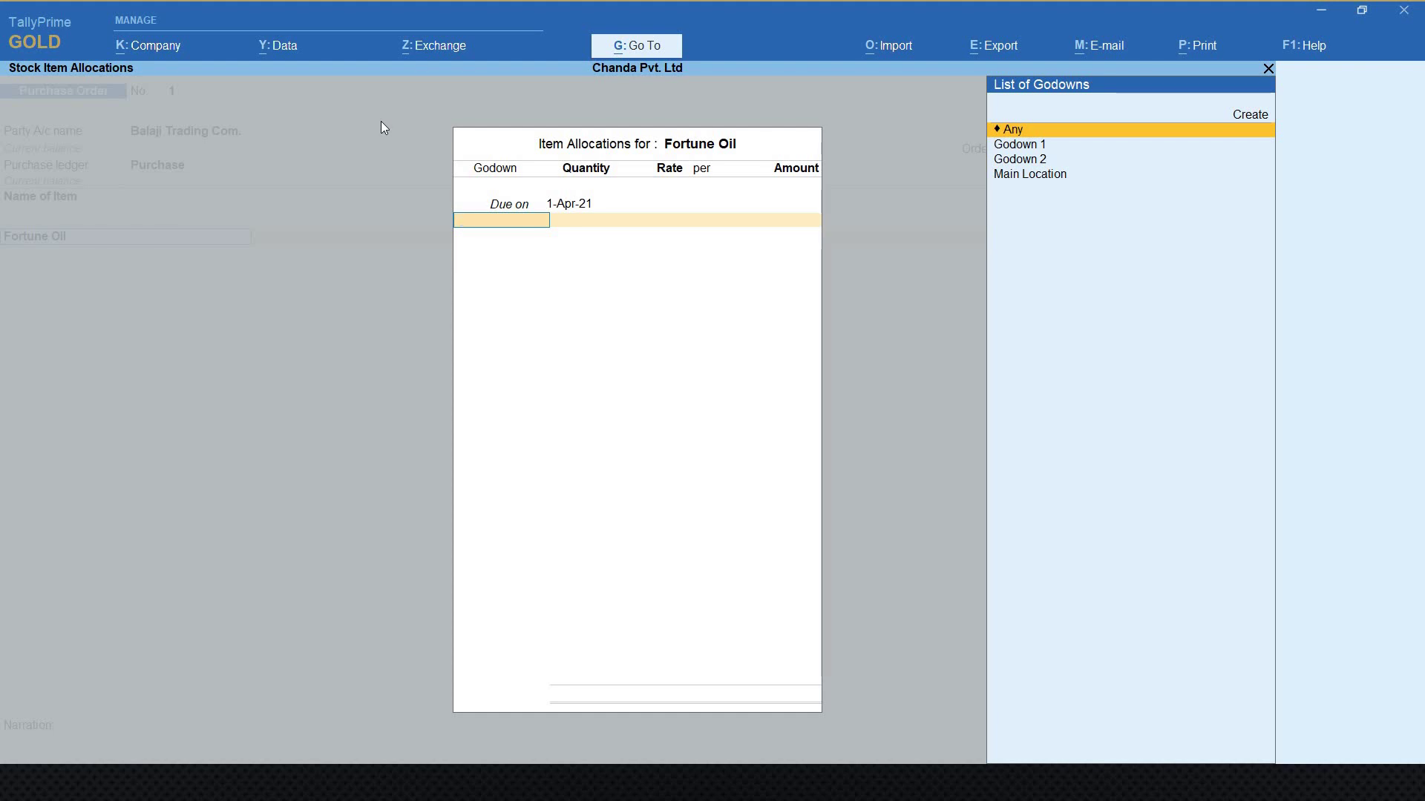
key(Return)
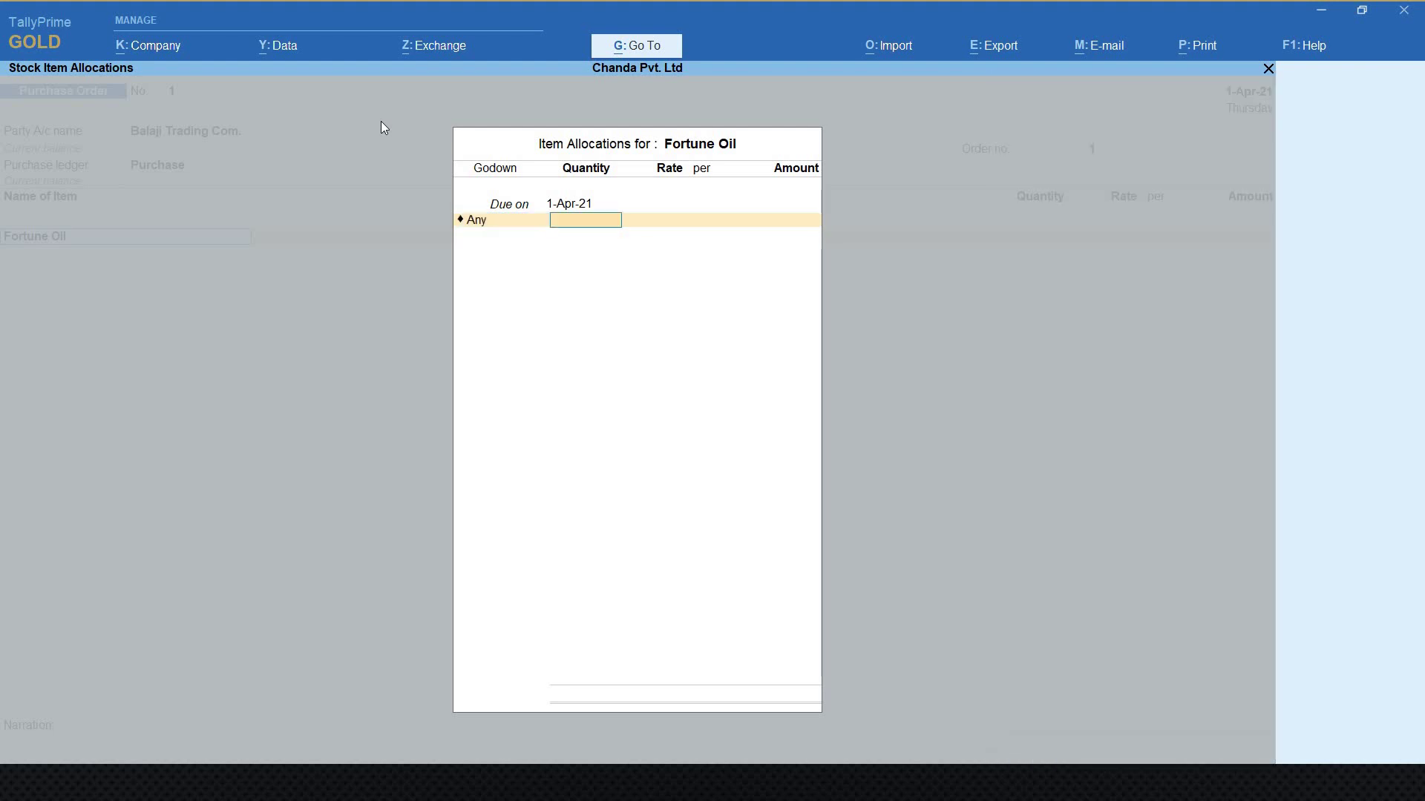
- Set the Fortune Oil quantity to 100 Pc at a rate of 120 per Pc and accept the item line
text(100)
key(Return)
text(120)
key(Return)
key(Return)
key(Return)
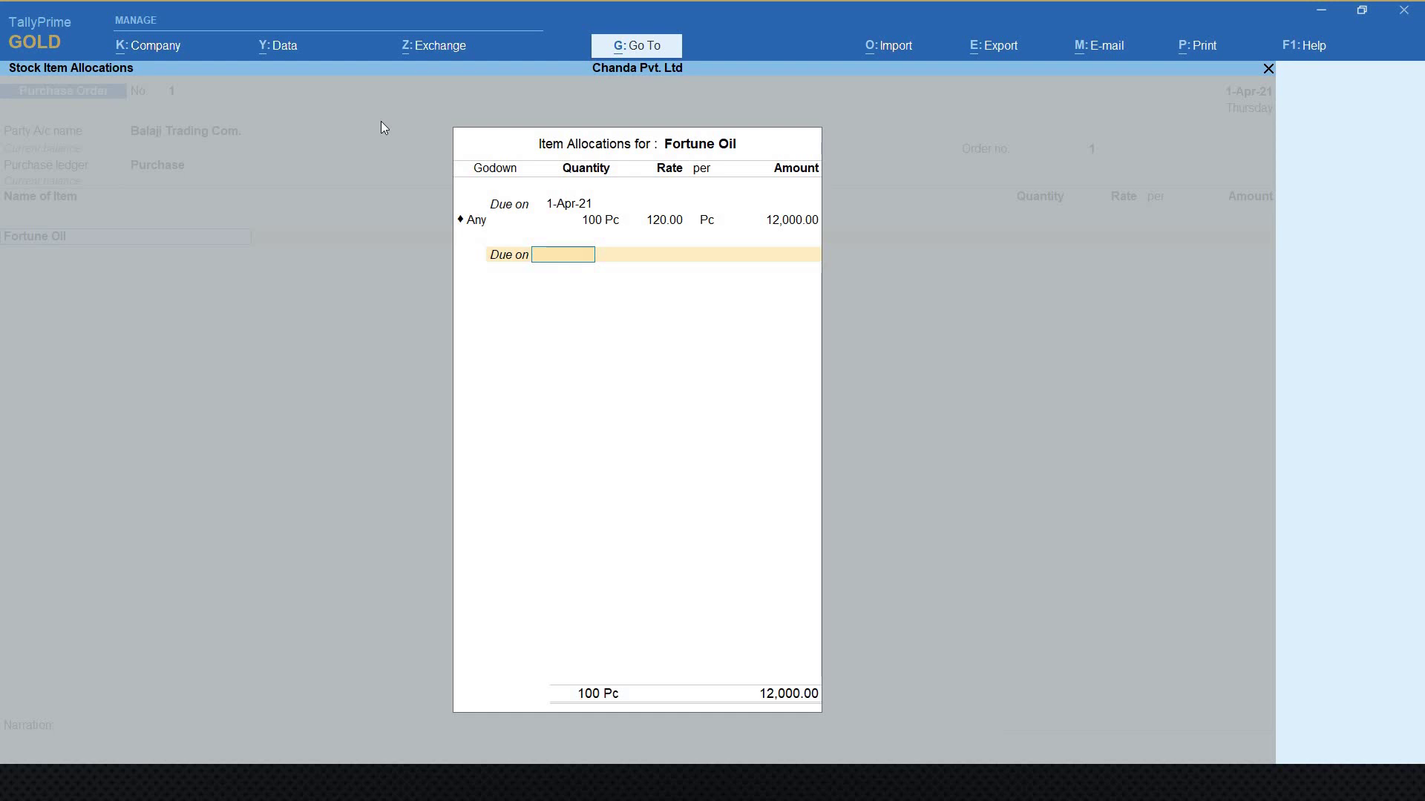
key(Return)
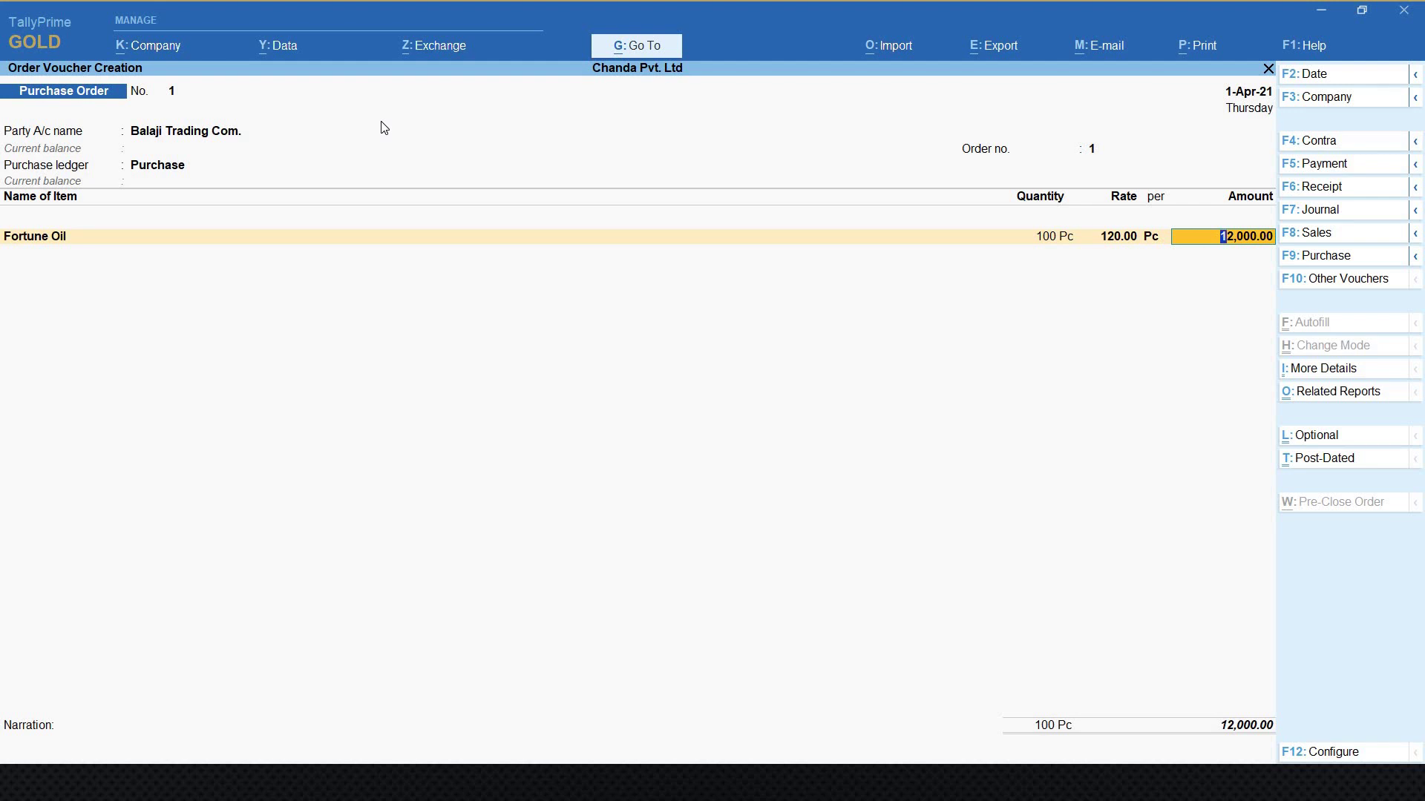
key(Return)
- Add Nihar Oil as the second order item, due on 1-Apr-21 with the godown set to Any
key(Down)
key(Down)
key(Down)
key(Return)
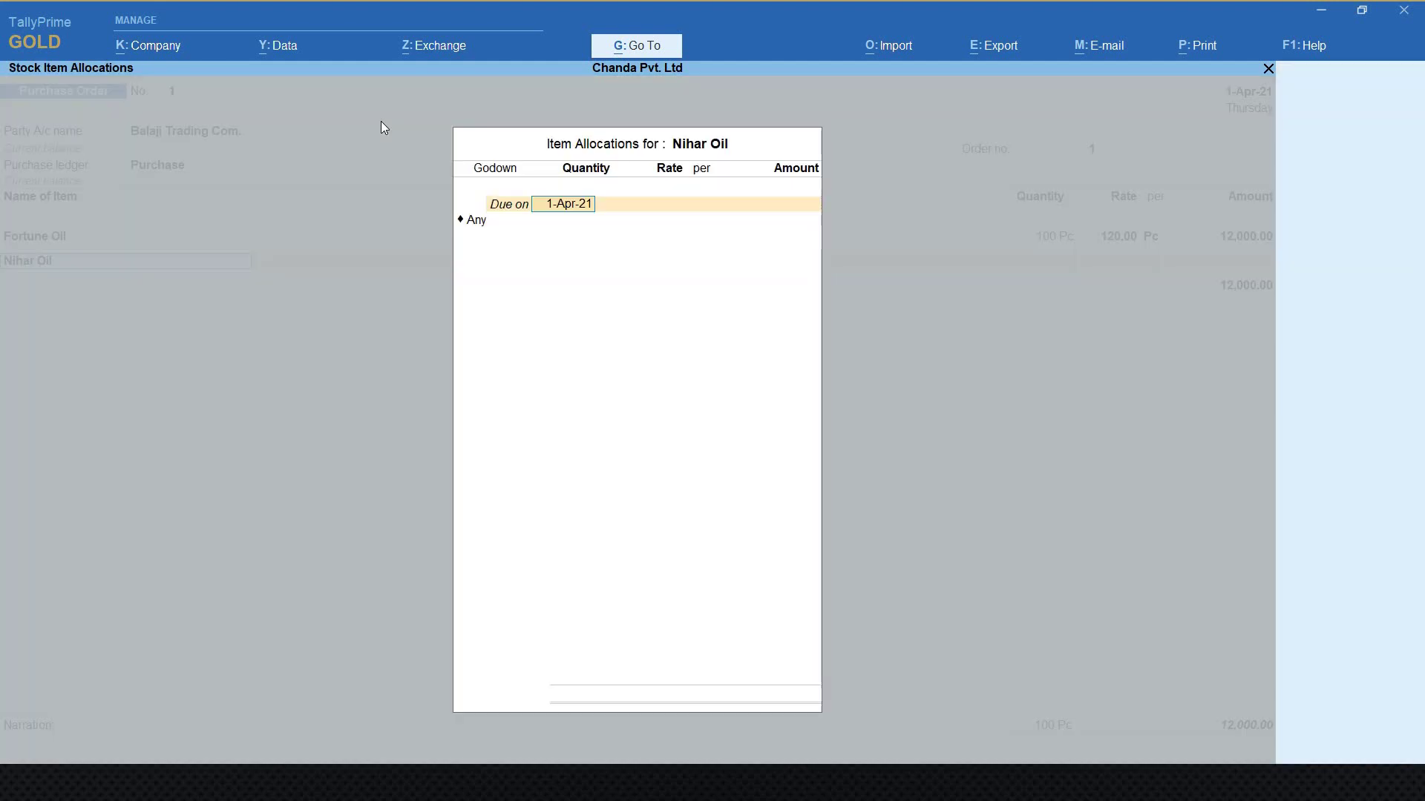
key(Return)
key(Return)
- Set the Nihar Oil quantity to 100 Pc at a rate of 100 per Pc and accept the item line
text(100)
key(Return)
text(100)
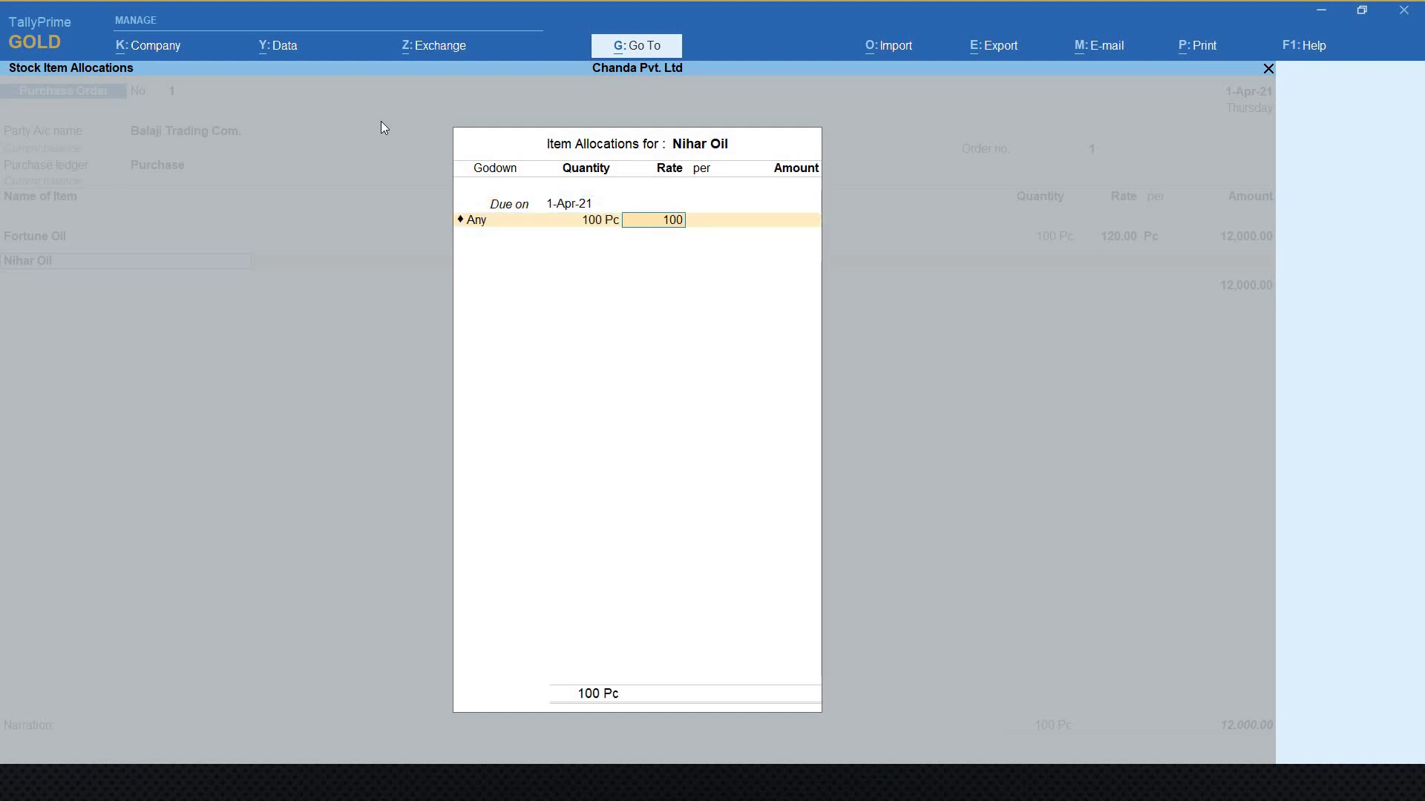
key(Return)
key(Return)
key(Return)
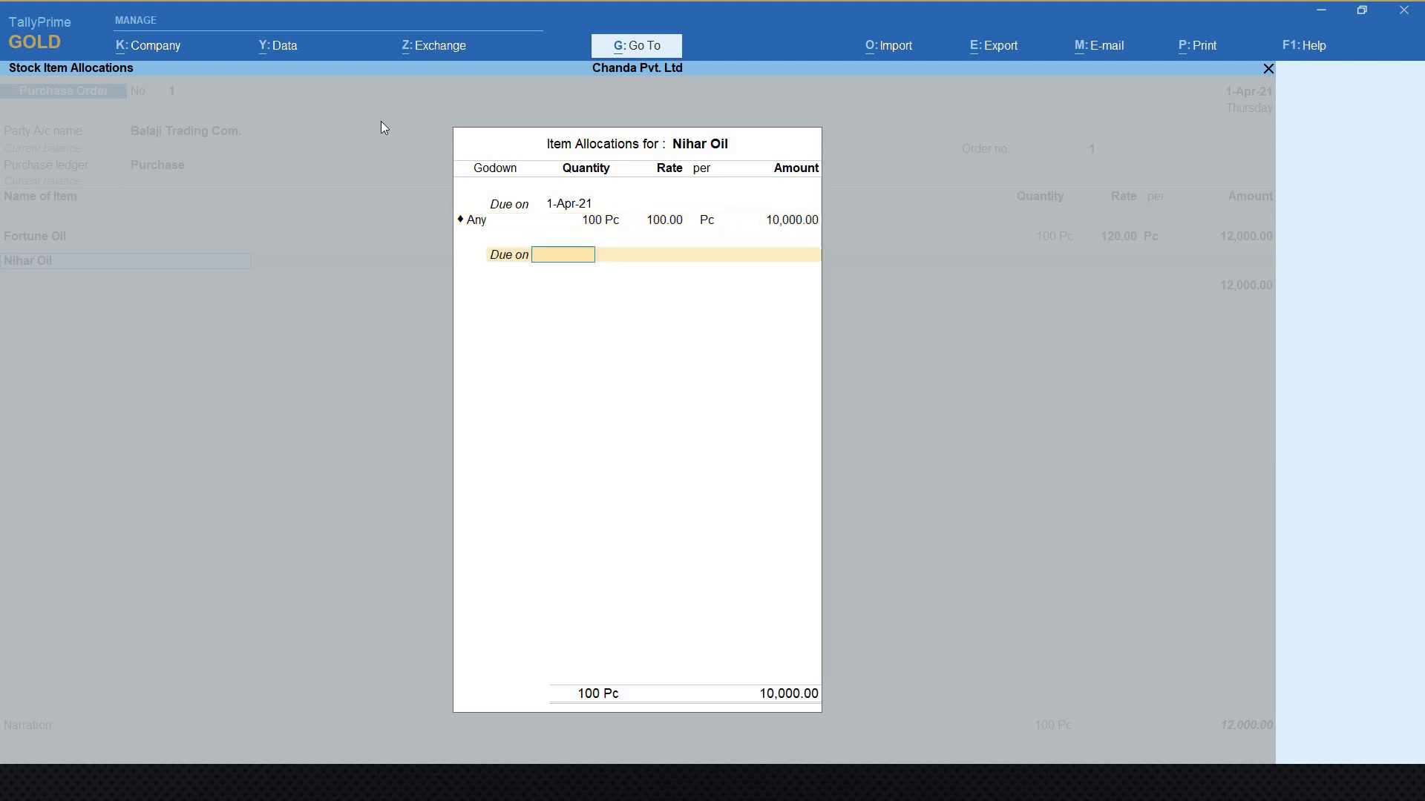
key(Return)
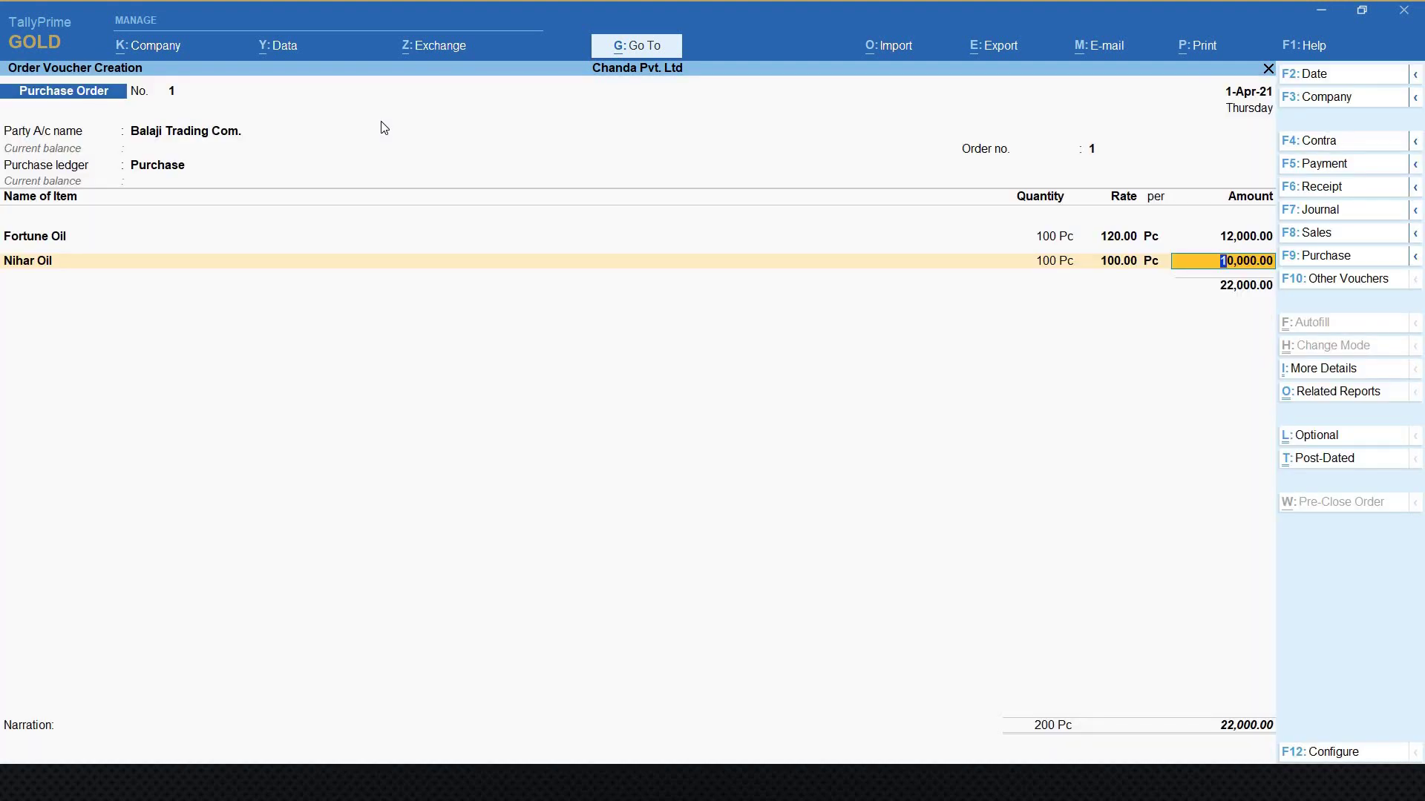
key(Return)
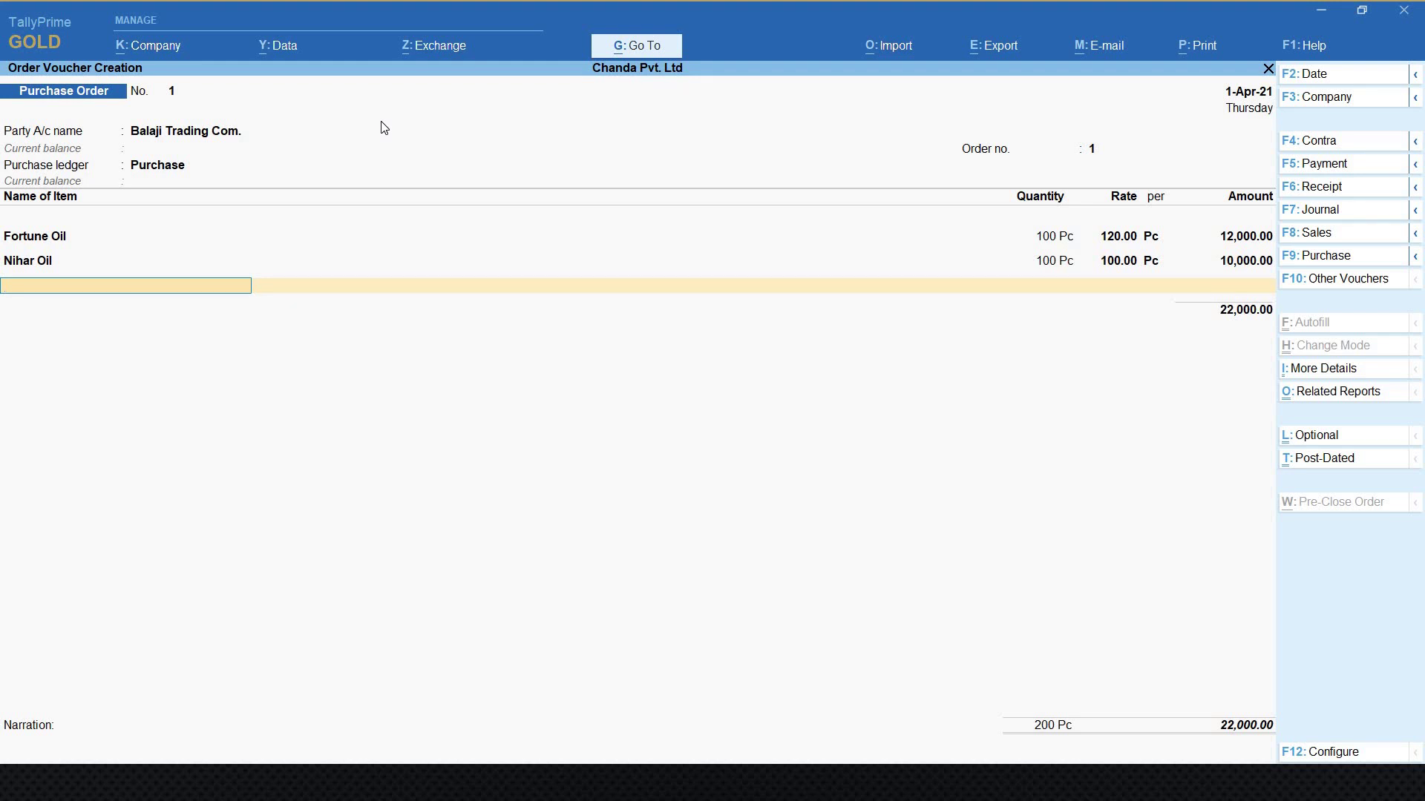
- End the item list, save the purchase order with a blank narration, and quit order voucher creation
key(Return)
key(Return)
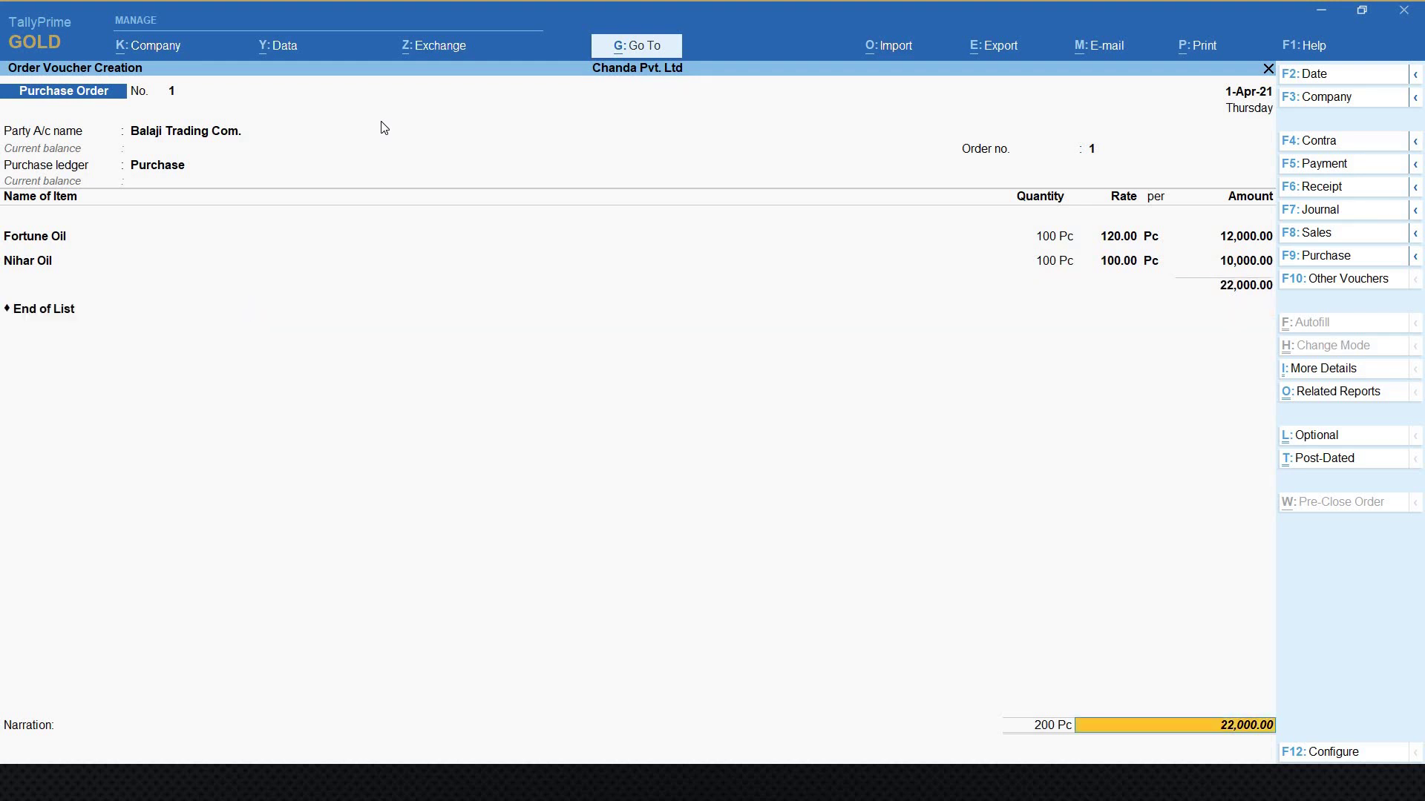
key(Return)
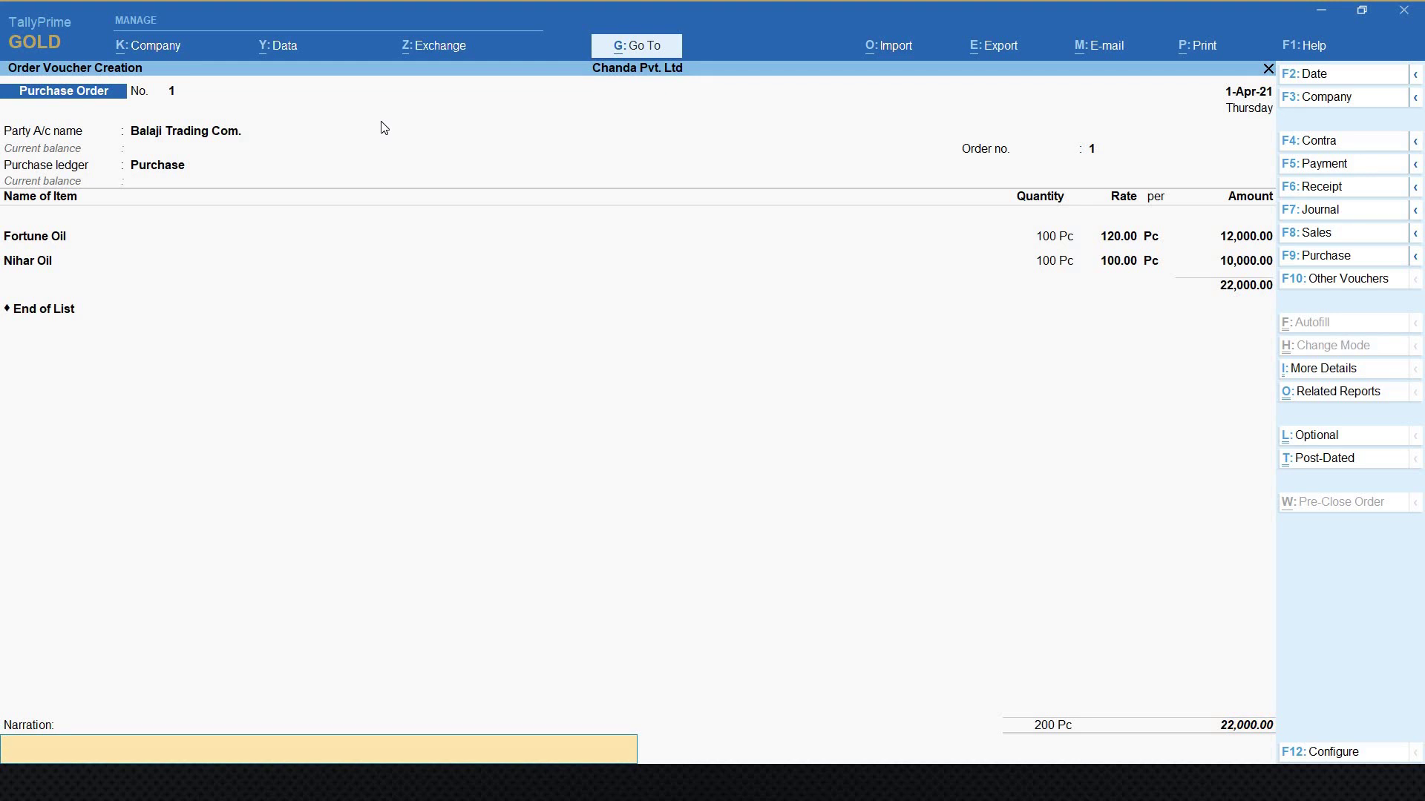
key(Return)
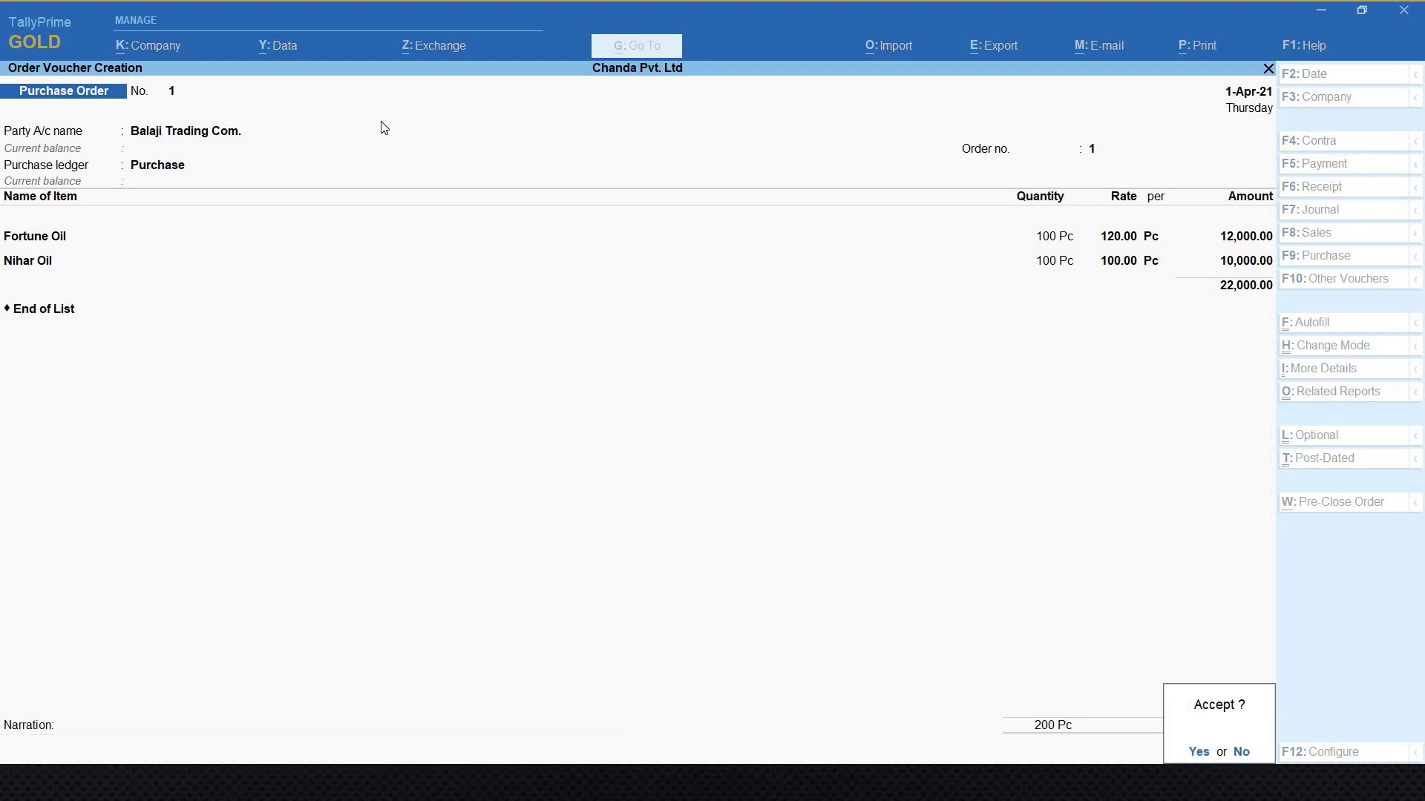
key(Return)
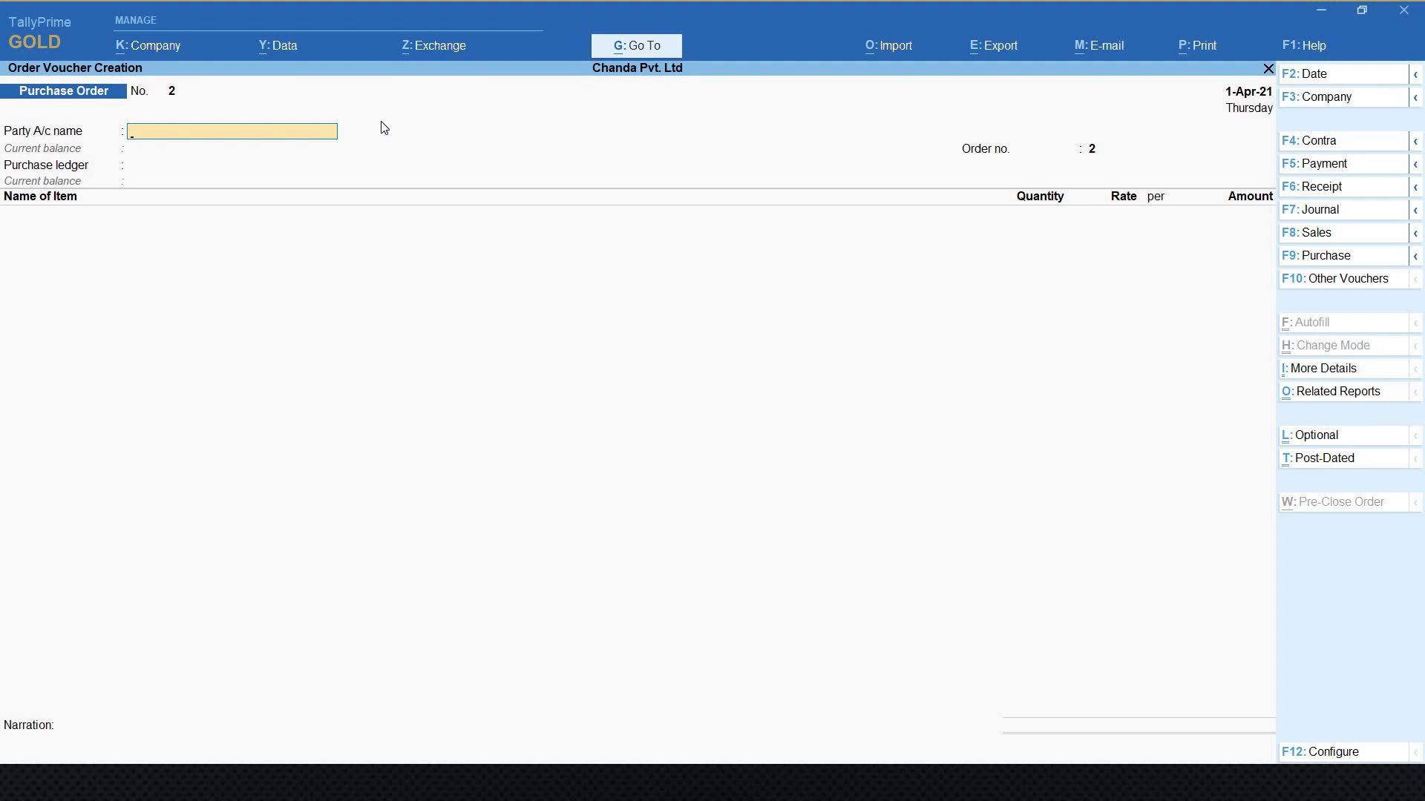
key(Escape)
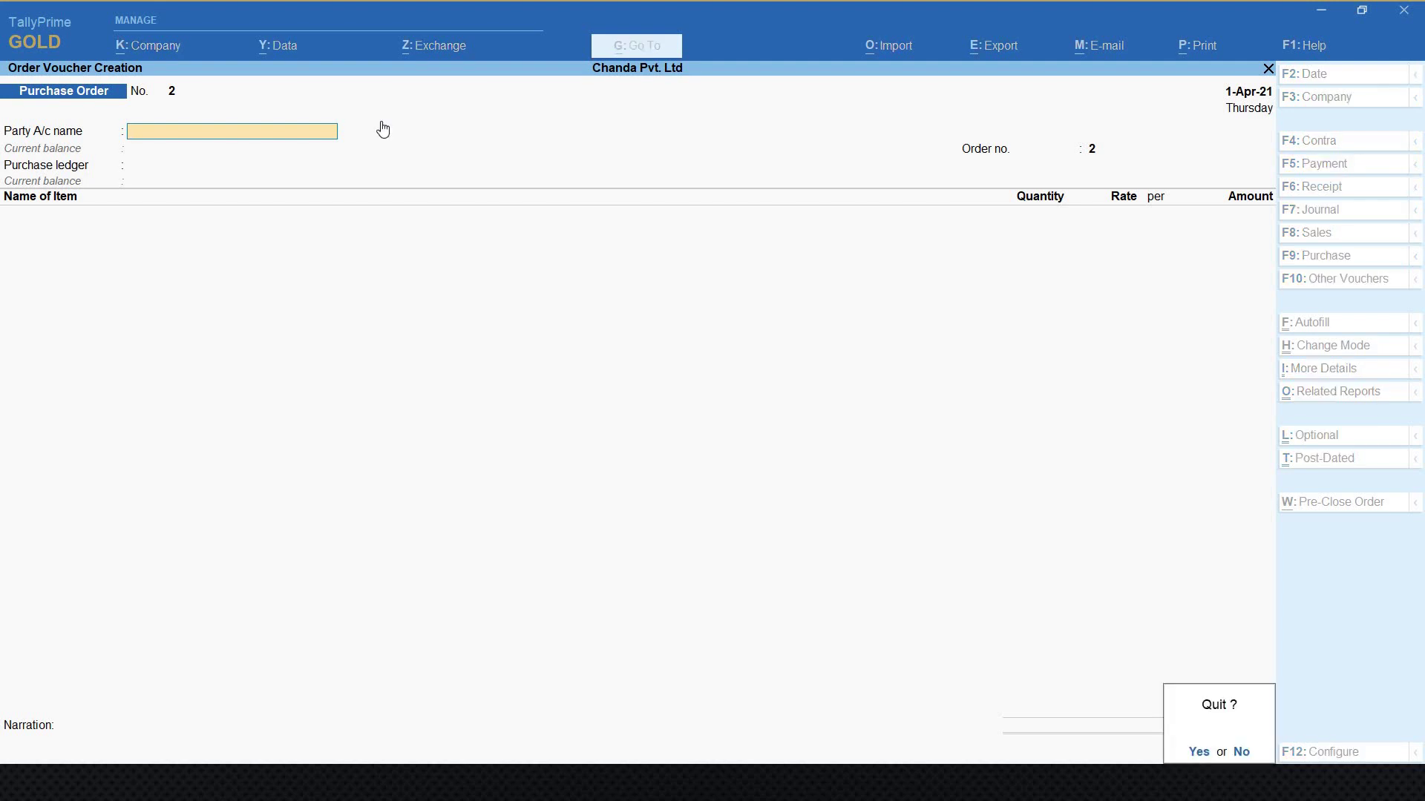
key(Return)
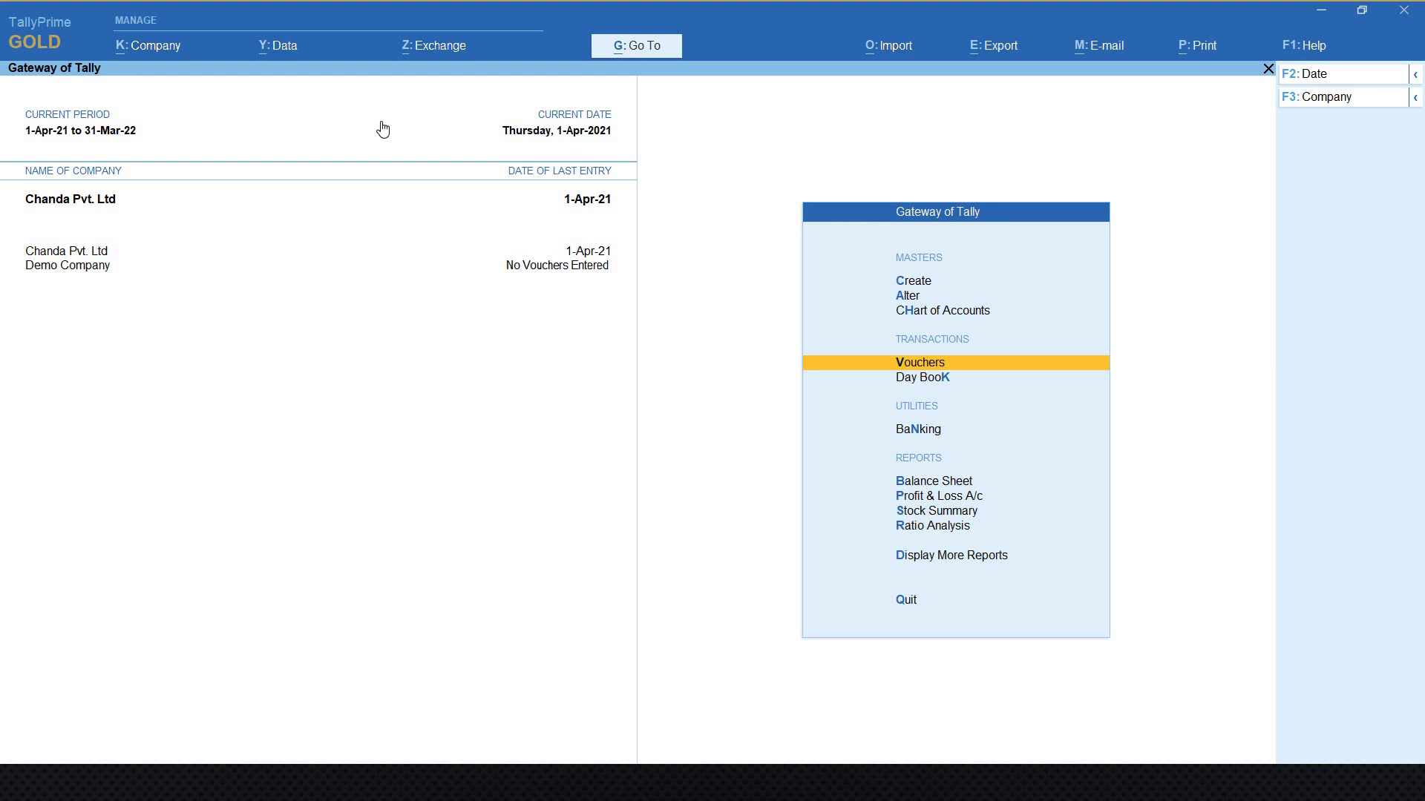
- Open the Display More Reports list from the Gateway of Tally
key(Down)
key(Down)
key(Down)
key(Down)
key(Down)
key(Down)
key(Down)
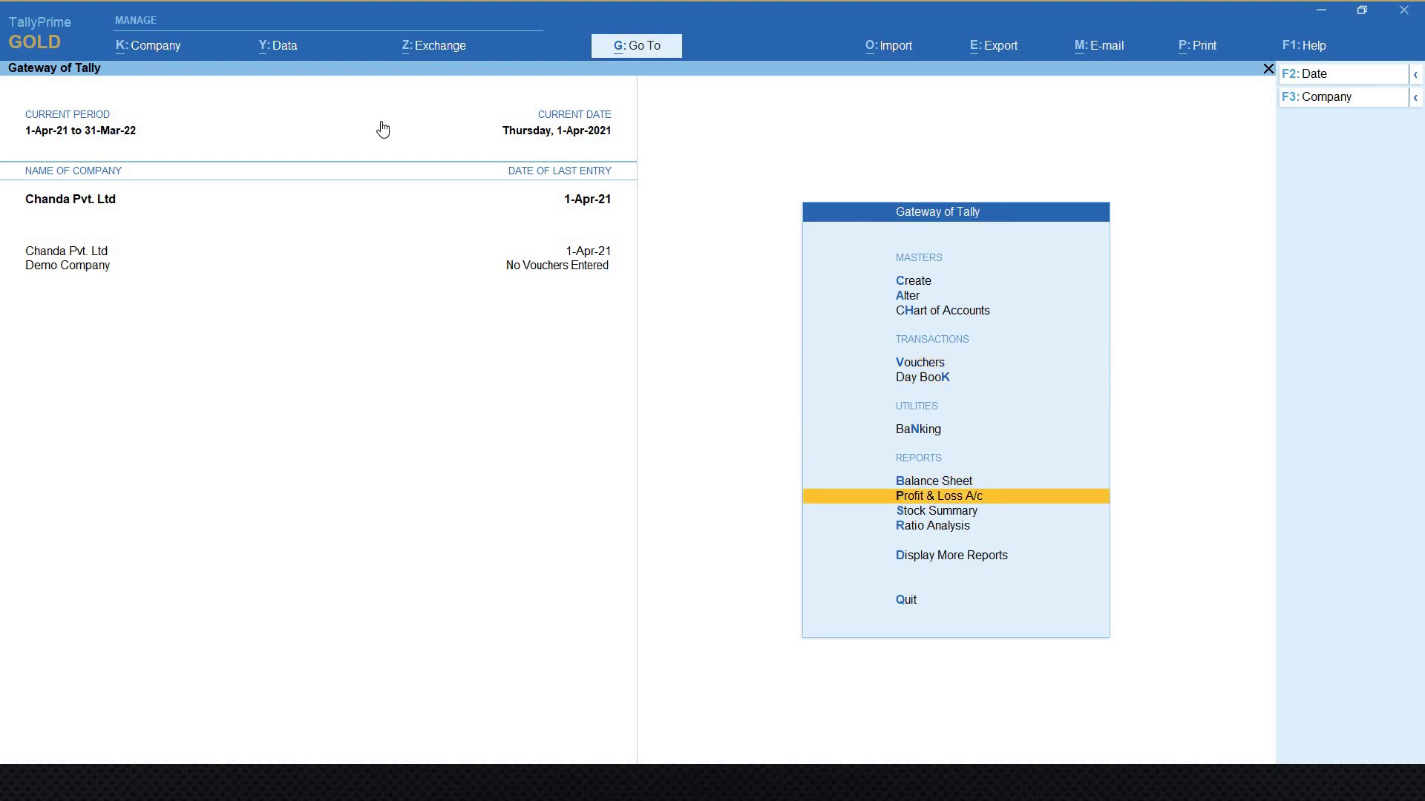
key(Return)
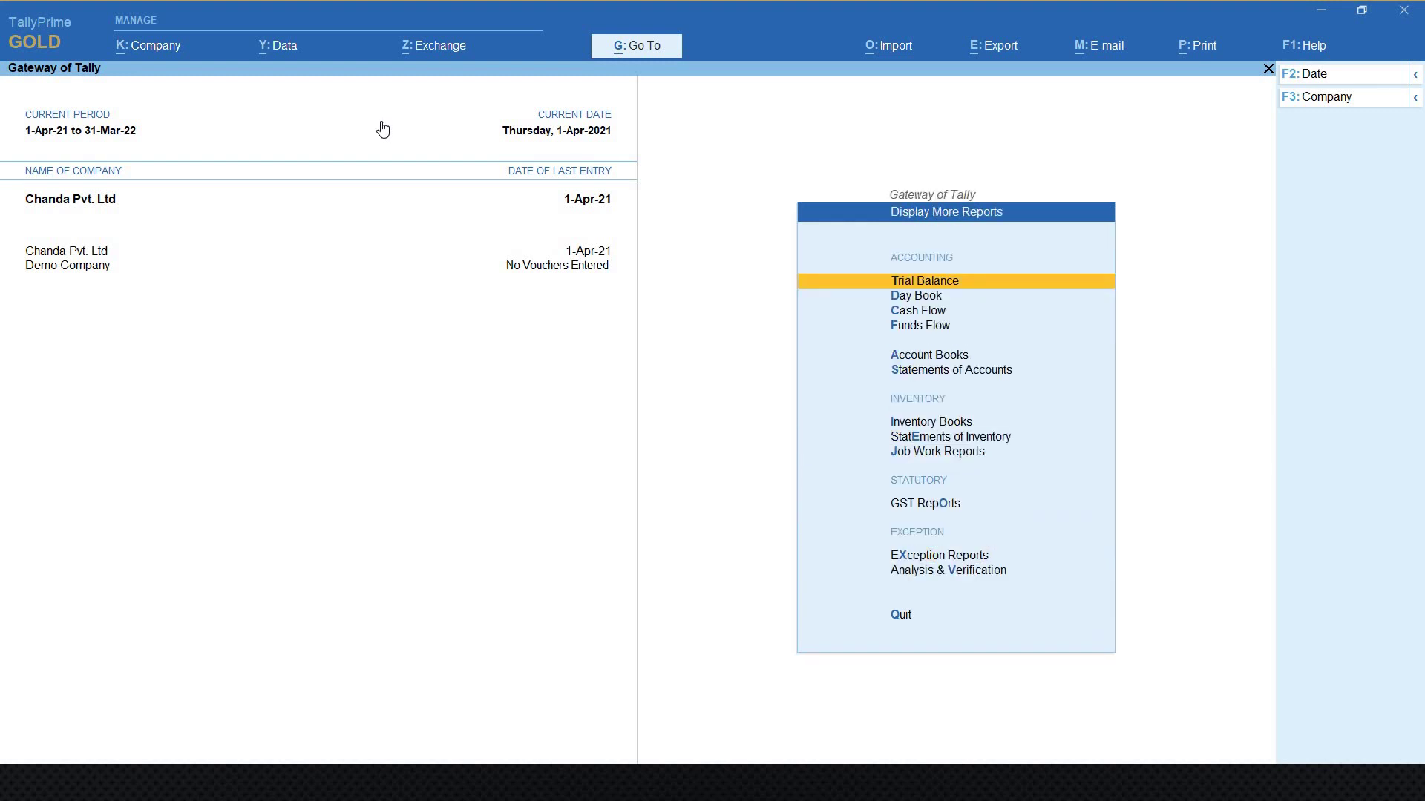
- Open the Statements of Inventory reports from the additional reports list
key(Escape)
key(Return)
key(Down)
key(Down)
key(Down)
key(Down)
key(Down)
key(Down)
key(Down)
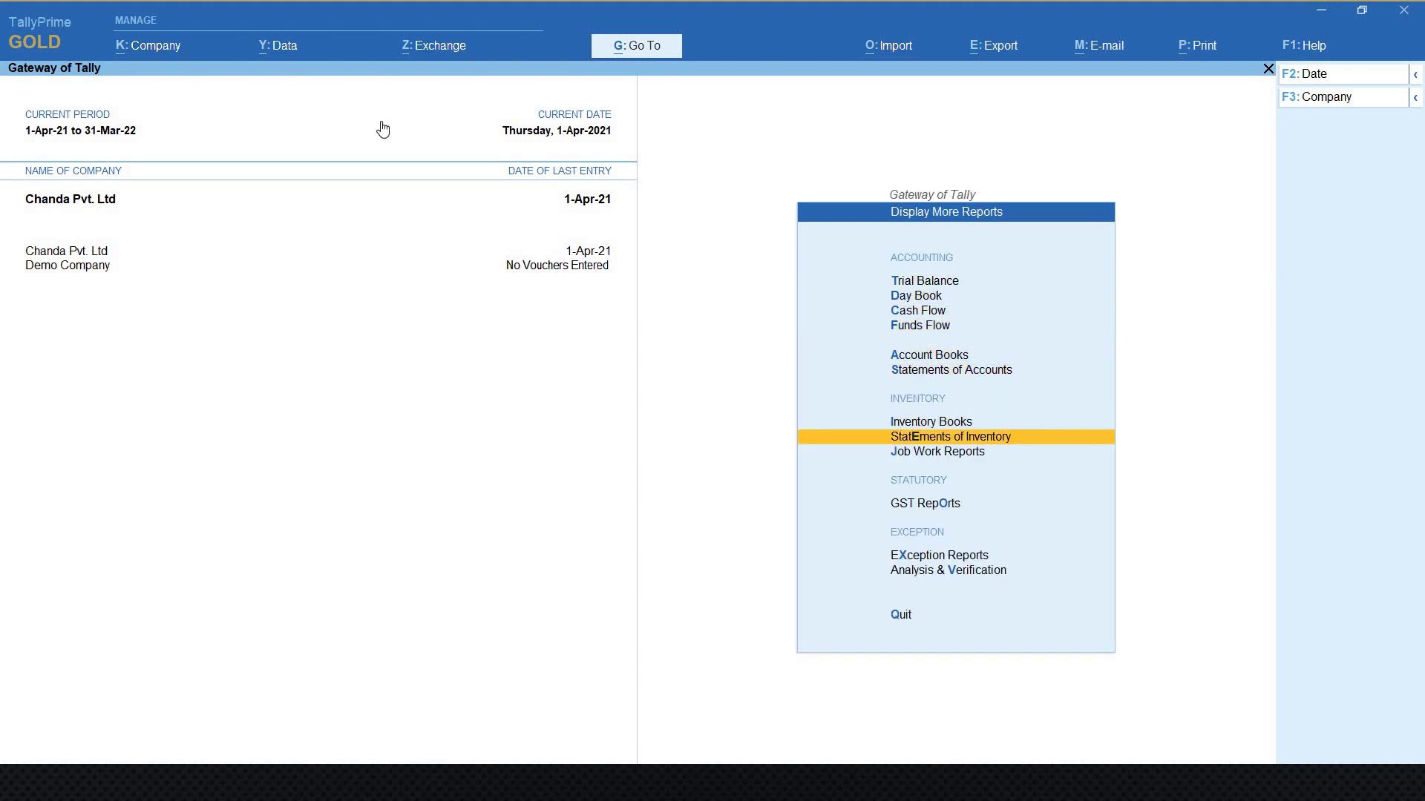
key(Return)
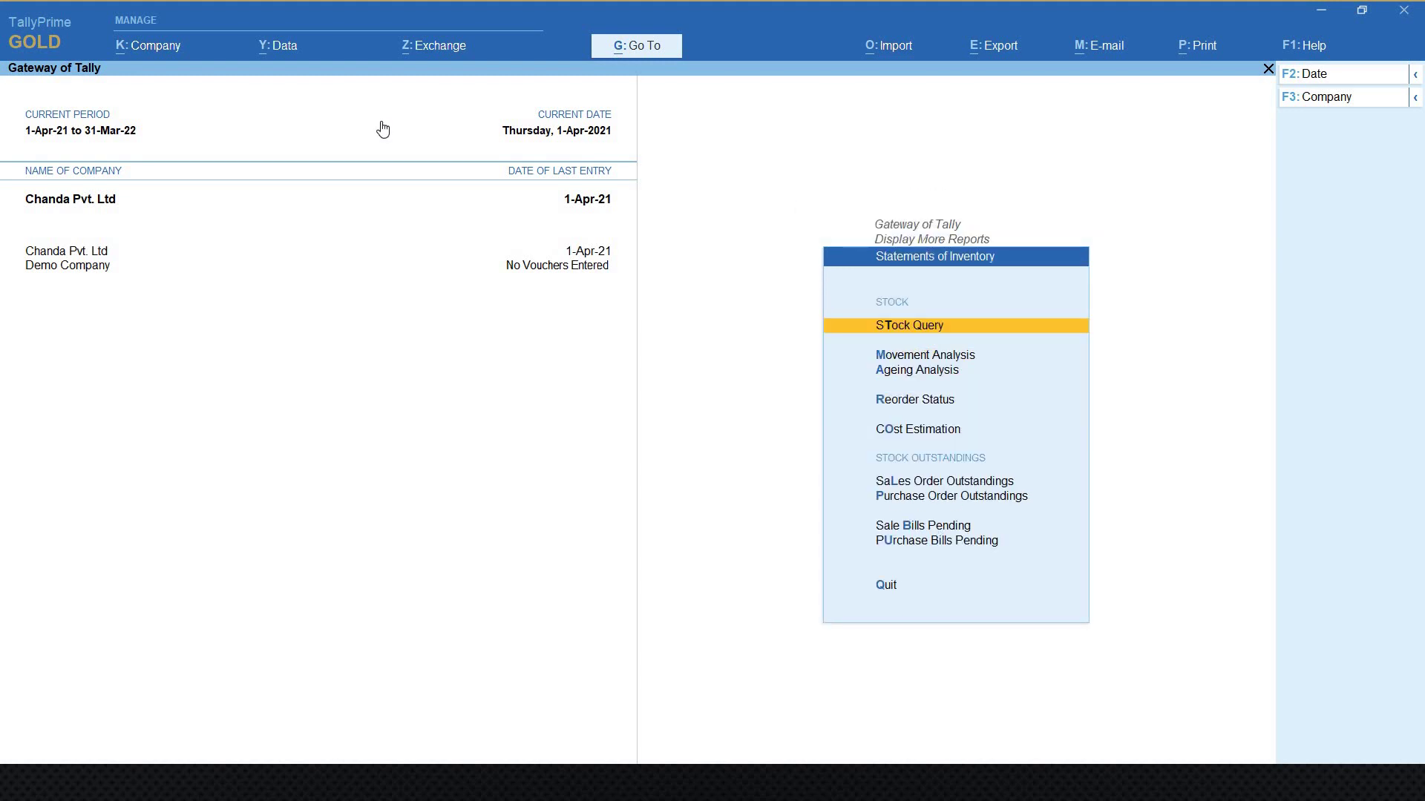
- Open the Purchase Order Outstandings options among the stock outstandings reports
key(Down)
key(Down)
key(Down)
key(Down)
key(Down)
key(Down)
key(Down)
key(Up)
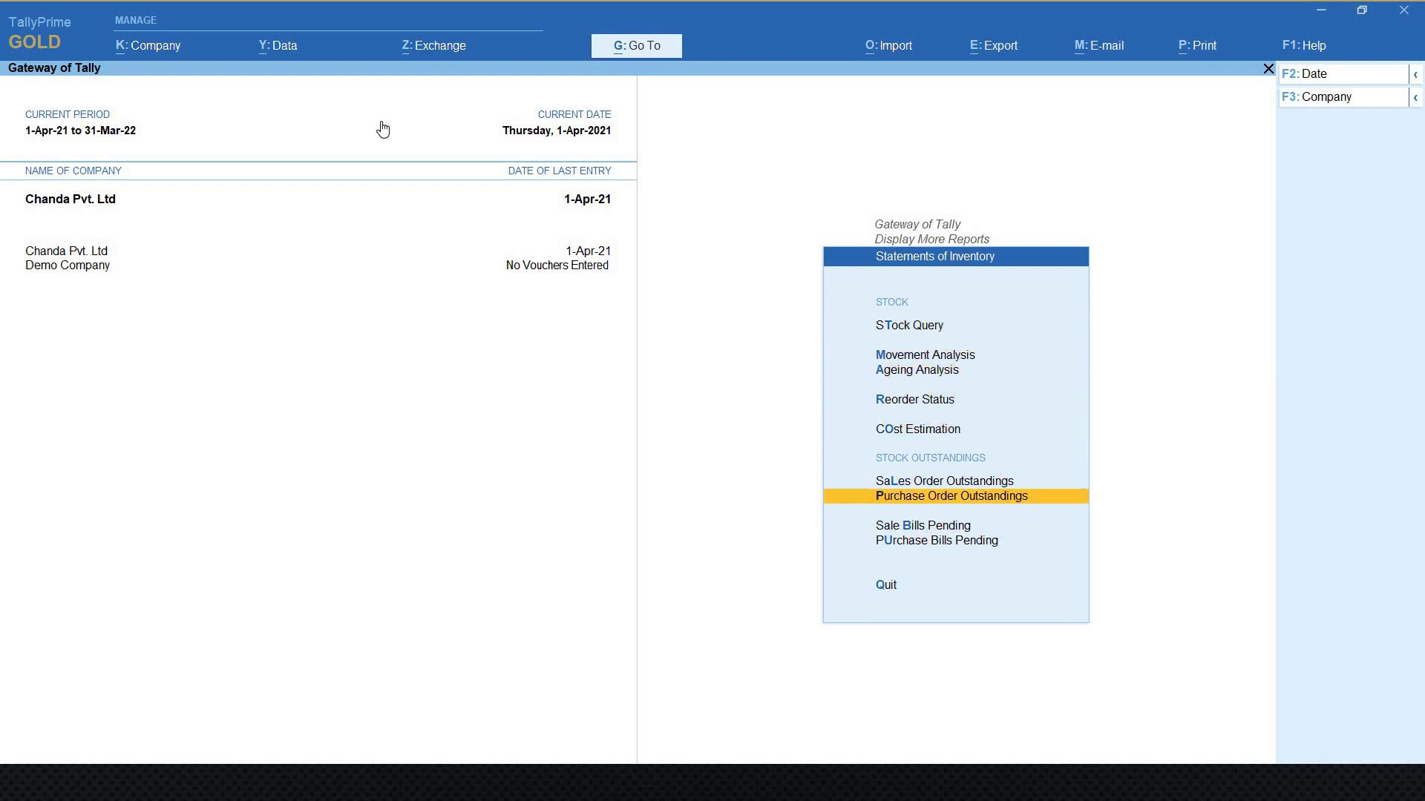
key(Return)
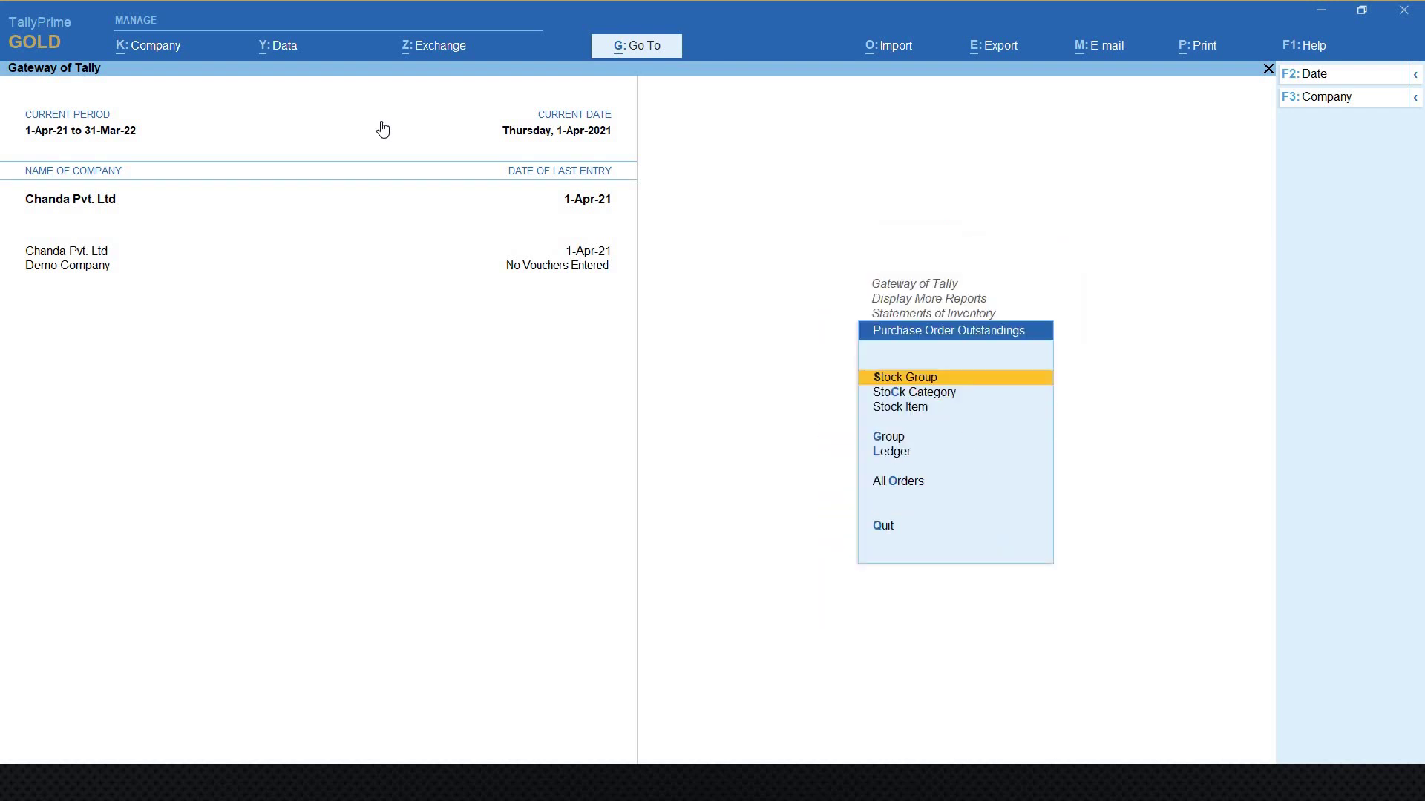
- View the outstanding purchase orders by stock item for Nihar Oil
key(Down)
key(Down)
key(Up)
key(Up)
key(Up)
key(Down)
key(Down)
key(Down)
key(Up)
key(Up)
key(Down)
key(Down)
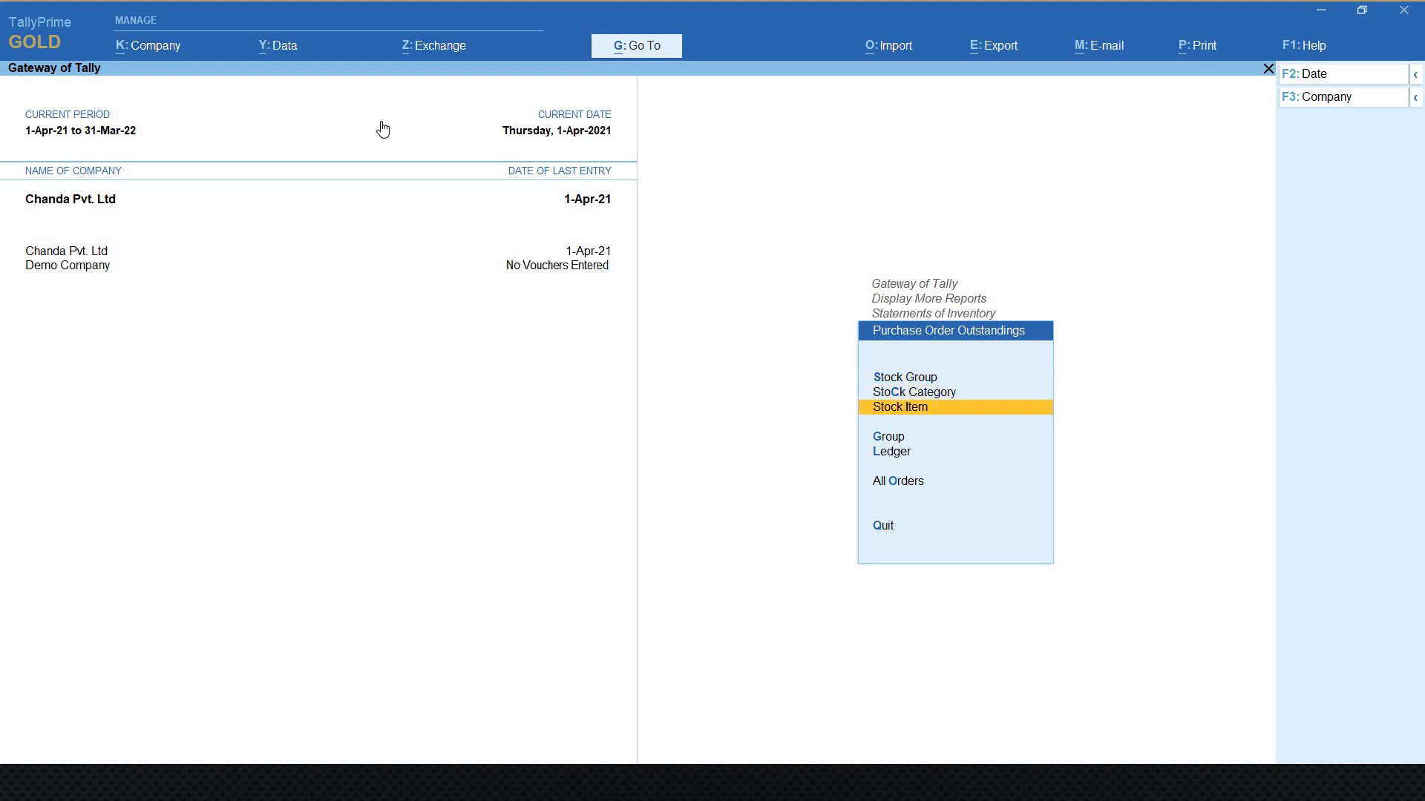
key(Up)
key(Up)
key(Down)
key(Down)
key(Return)
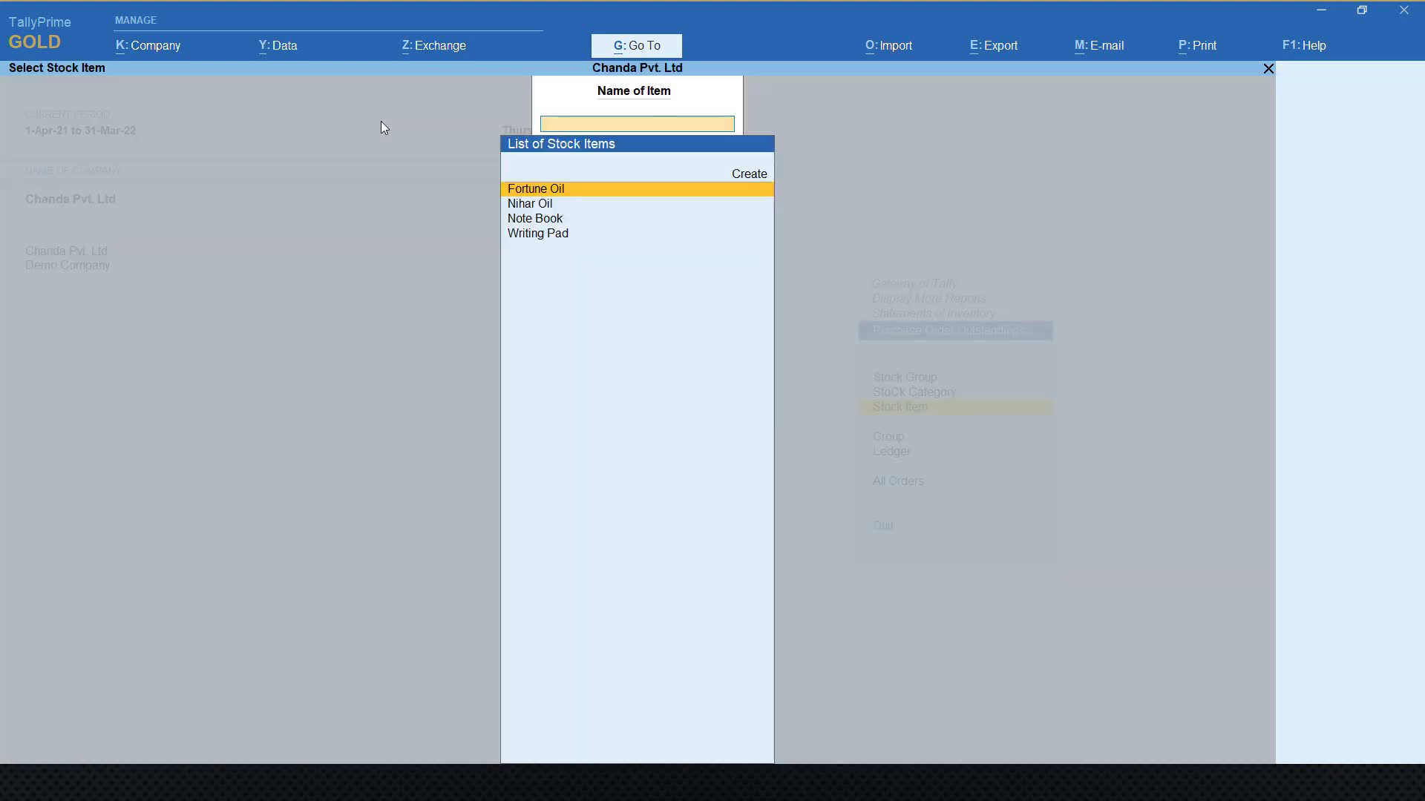
key(Down)
key(Return)
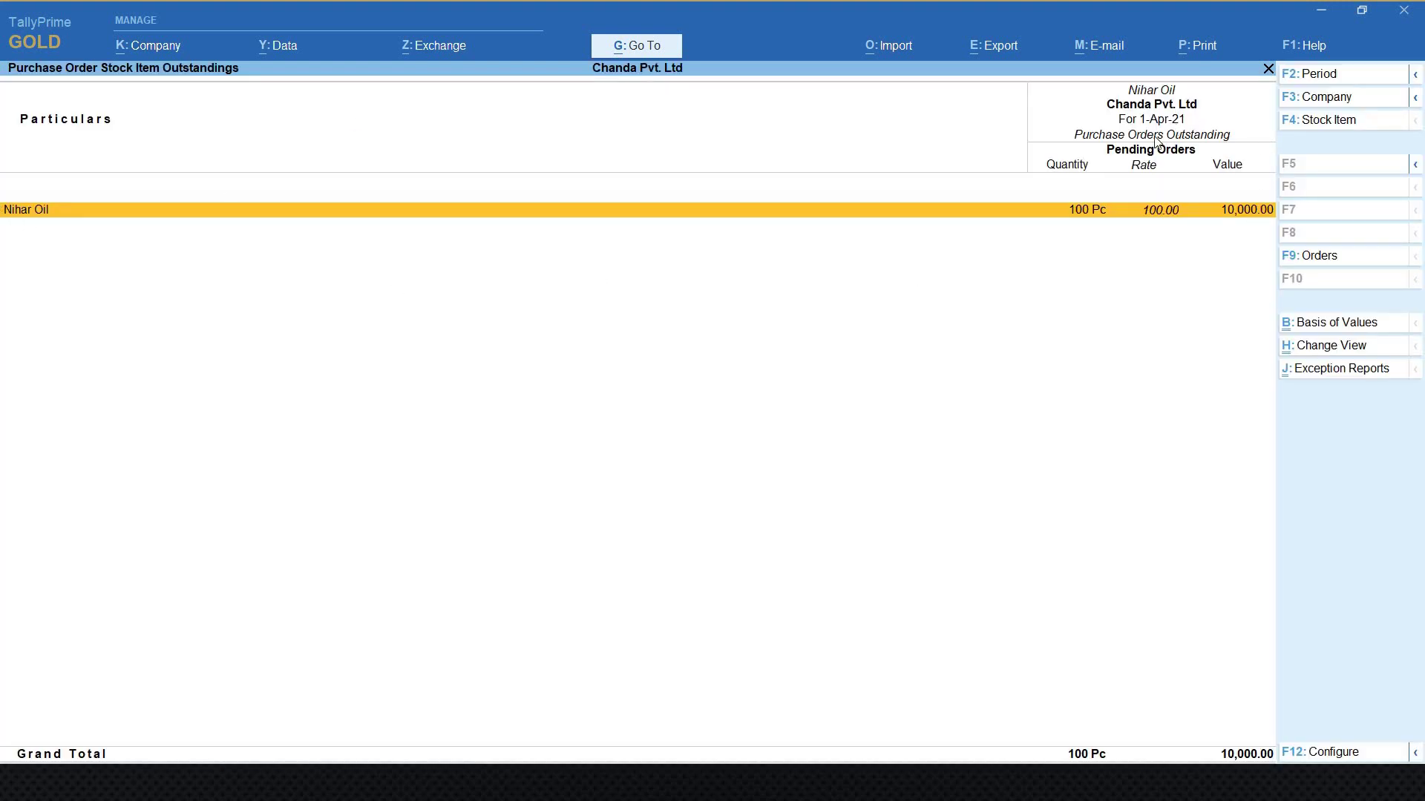
- Close the Nihar Oil outstandings report and return to the Gateway of Tally
key(Escape)
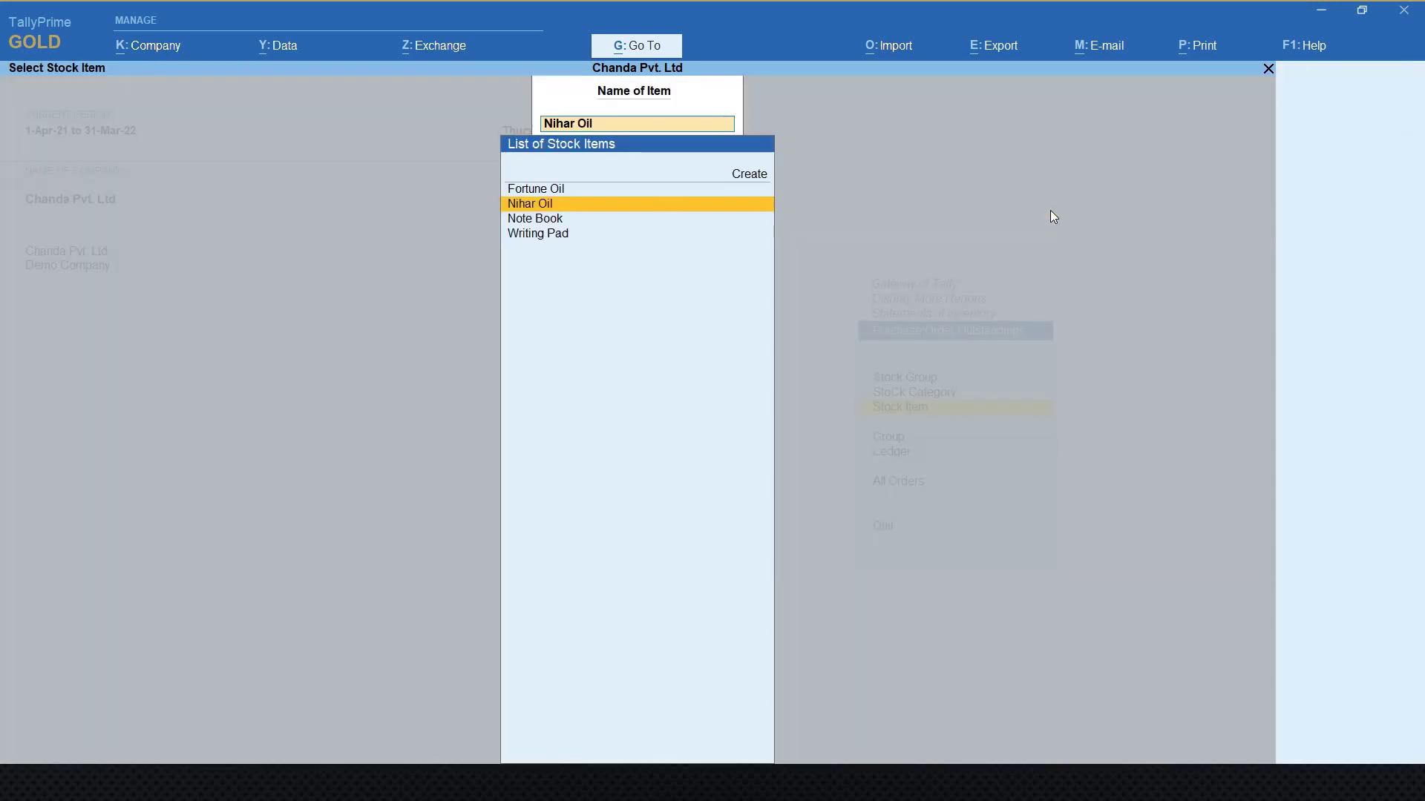
key(Escape)
key(Escape)
key(Escape)
key(Escape)
key(Escape)
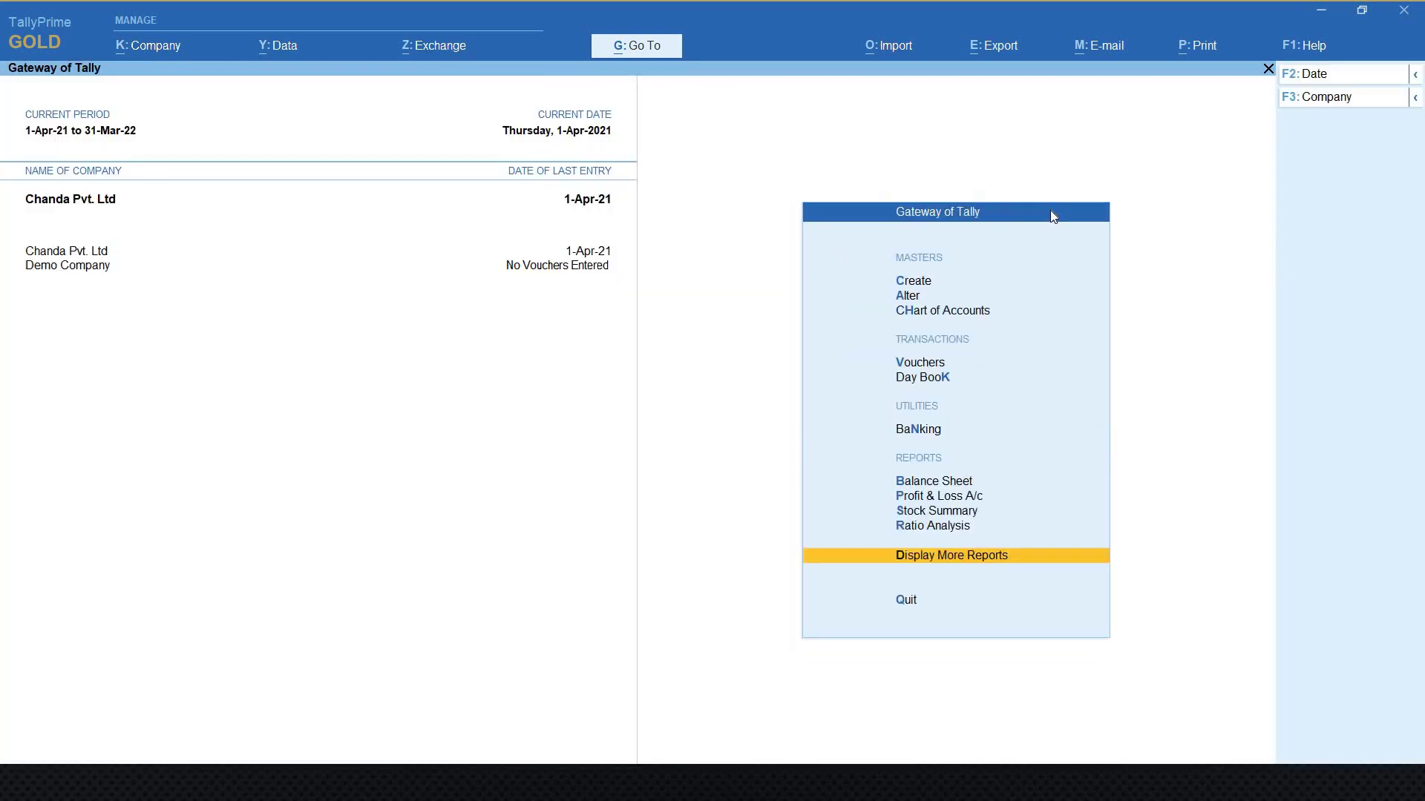
- Start a Receipt Note voucher and set its voucher date to 2-4-2021
key(alt+F4)
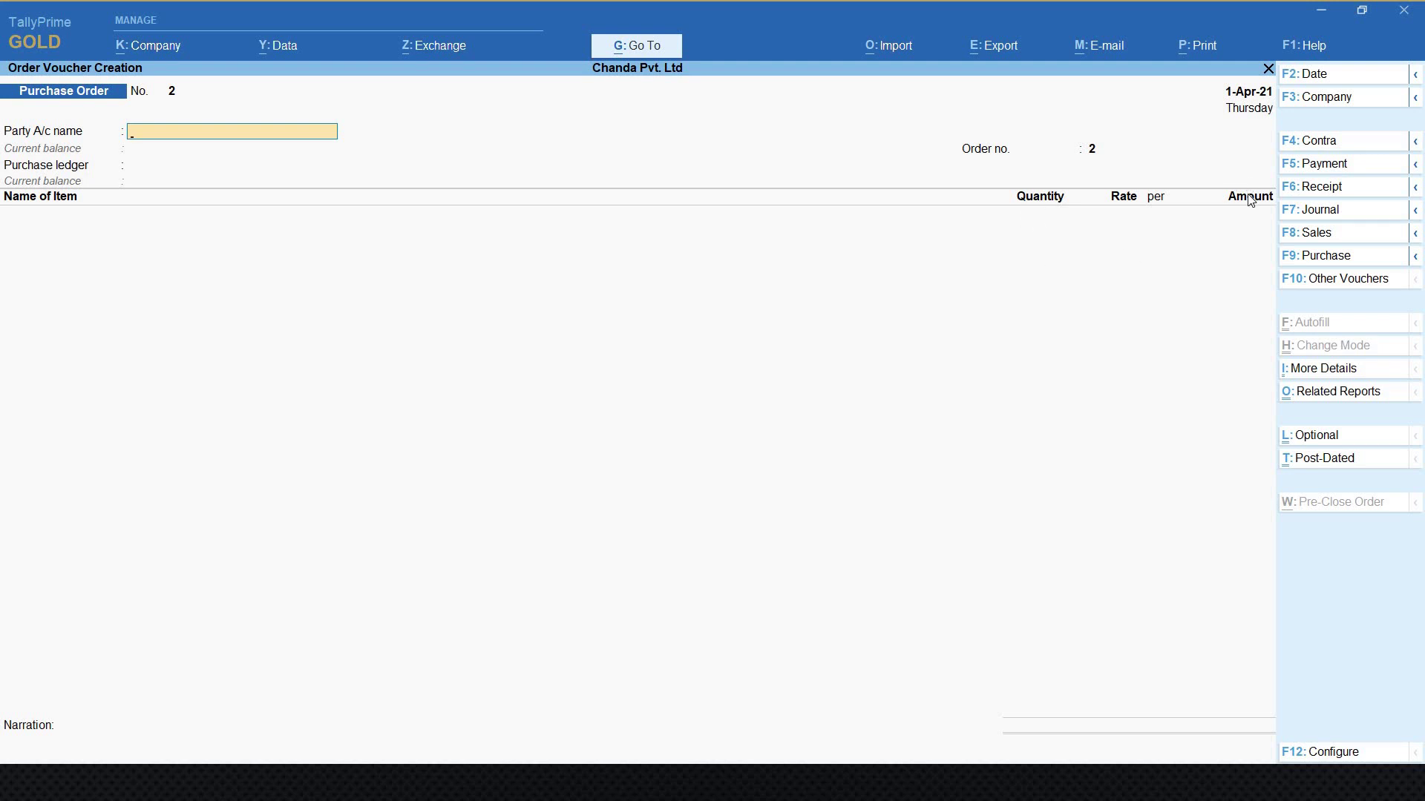
click(1416, 261)
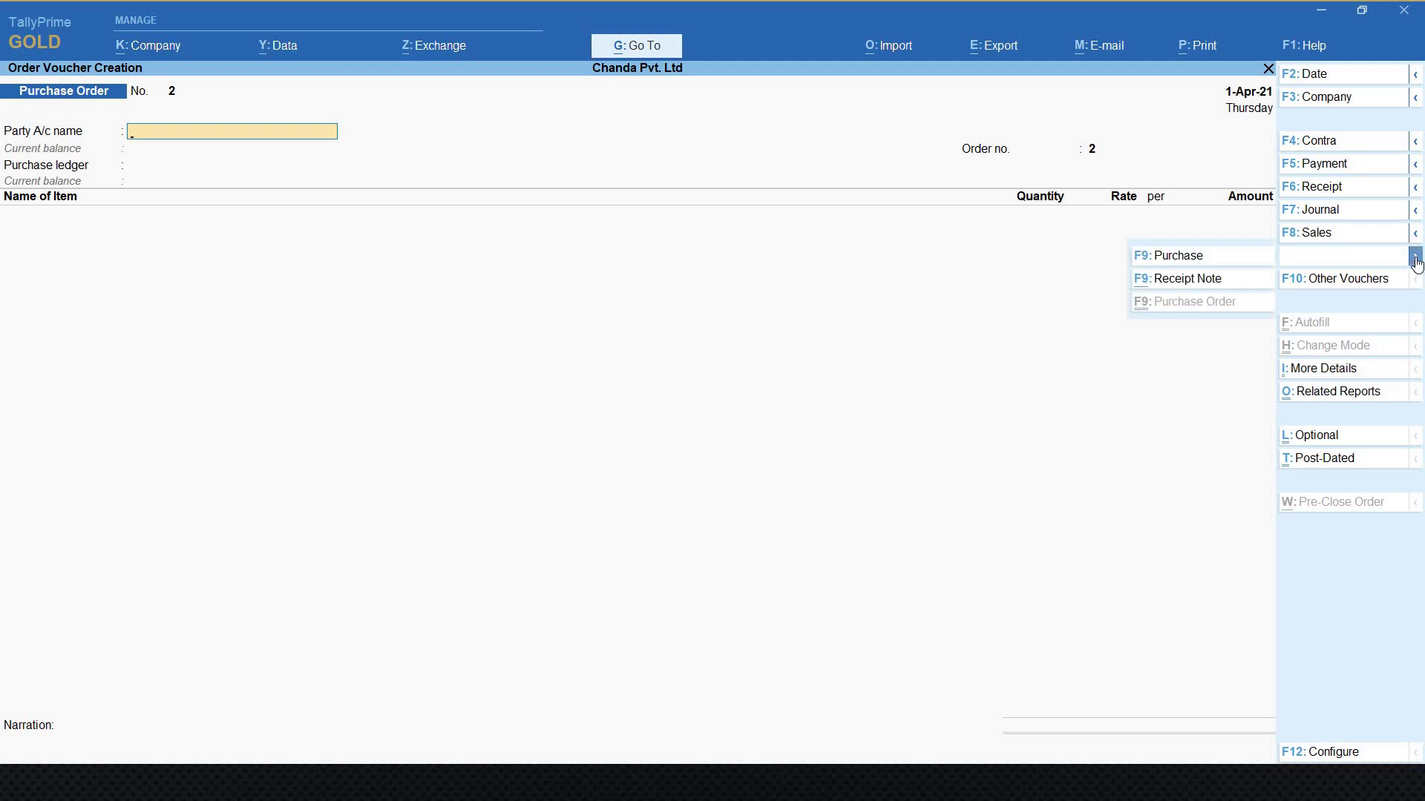
click(1188, 285)
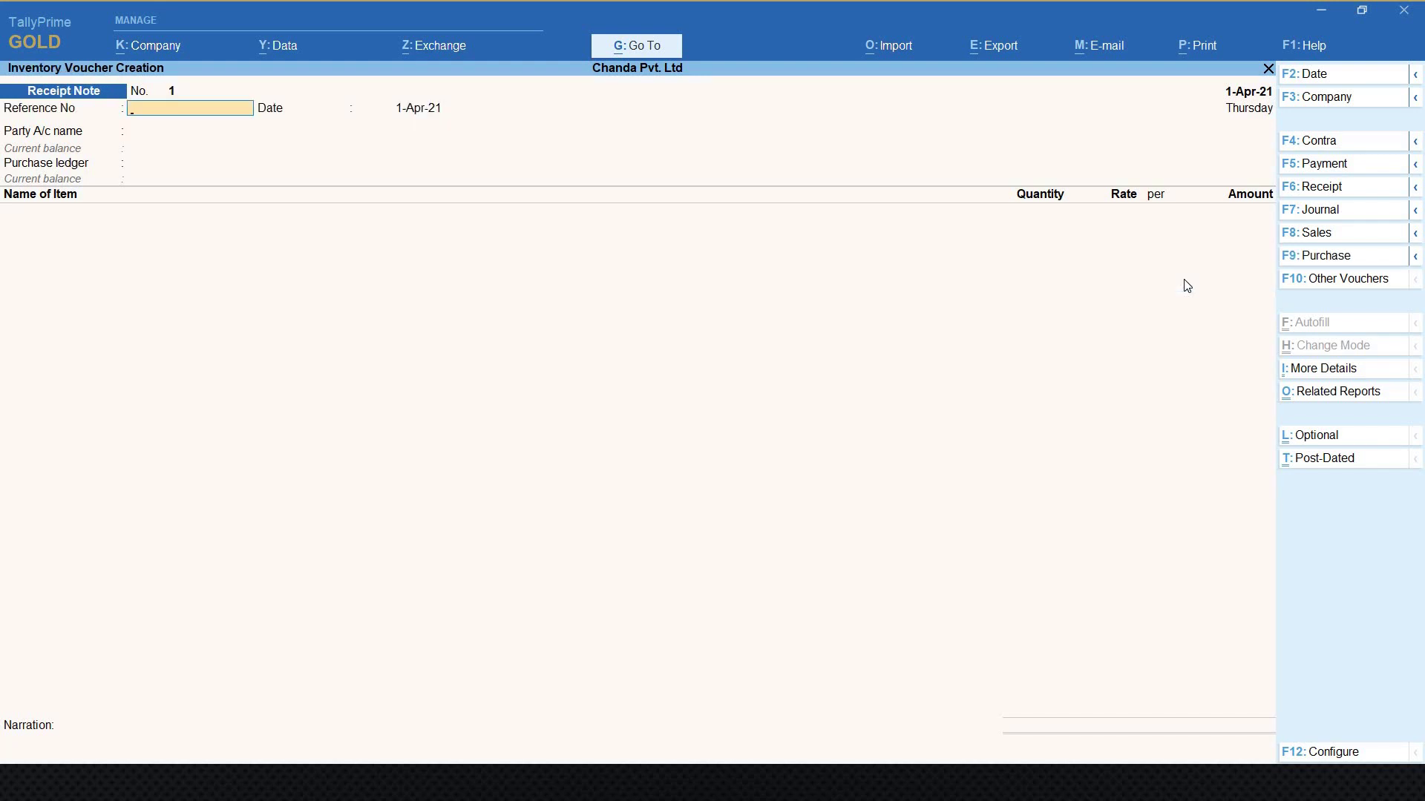
key(F2)
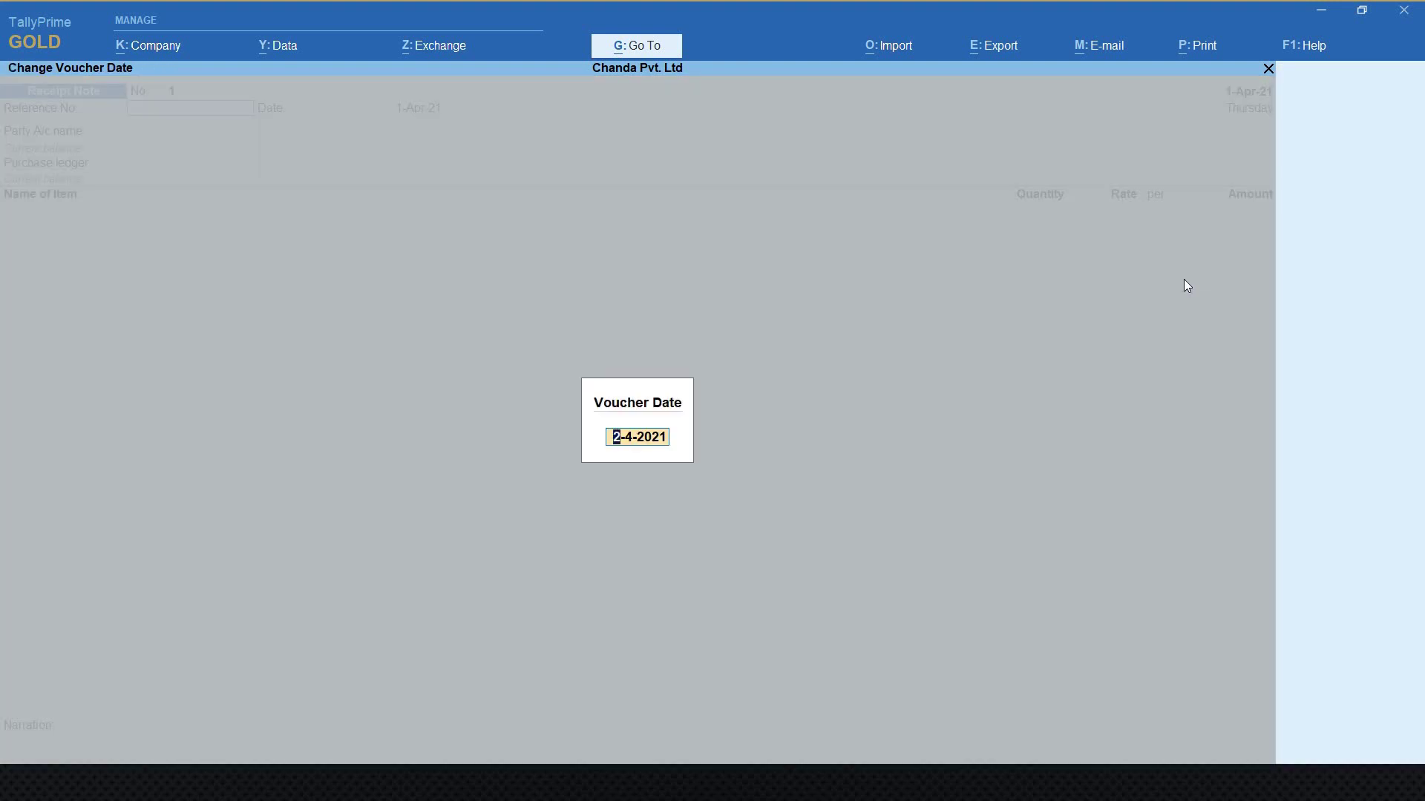
key(Return)
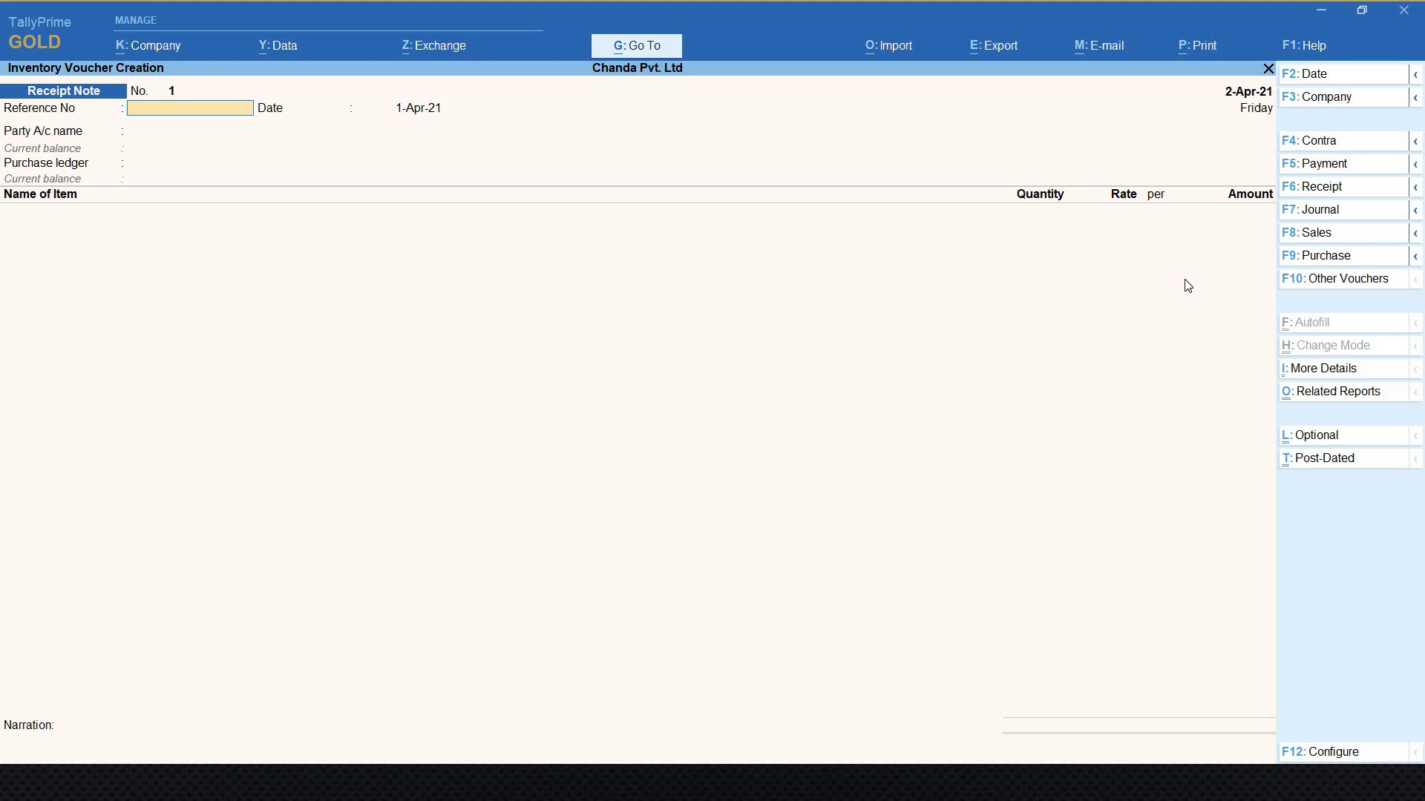
- Leave the reference number blank, choose Balaji Trading Com. as the party and link purchase order number 1 dated 1-Apr-21
key(Return)
key(Return)
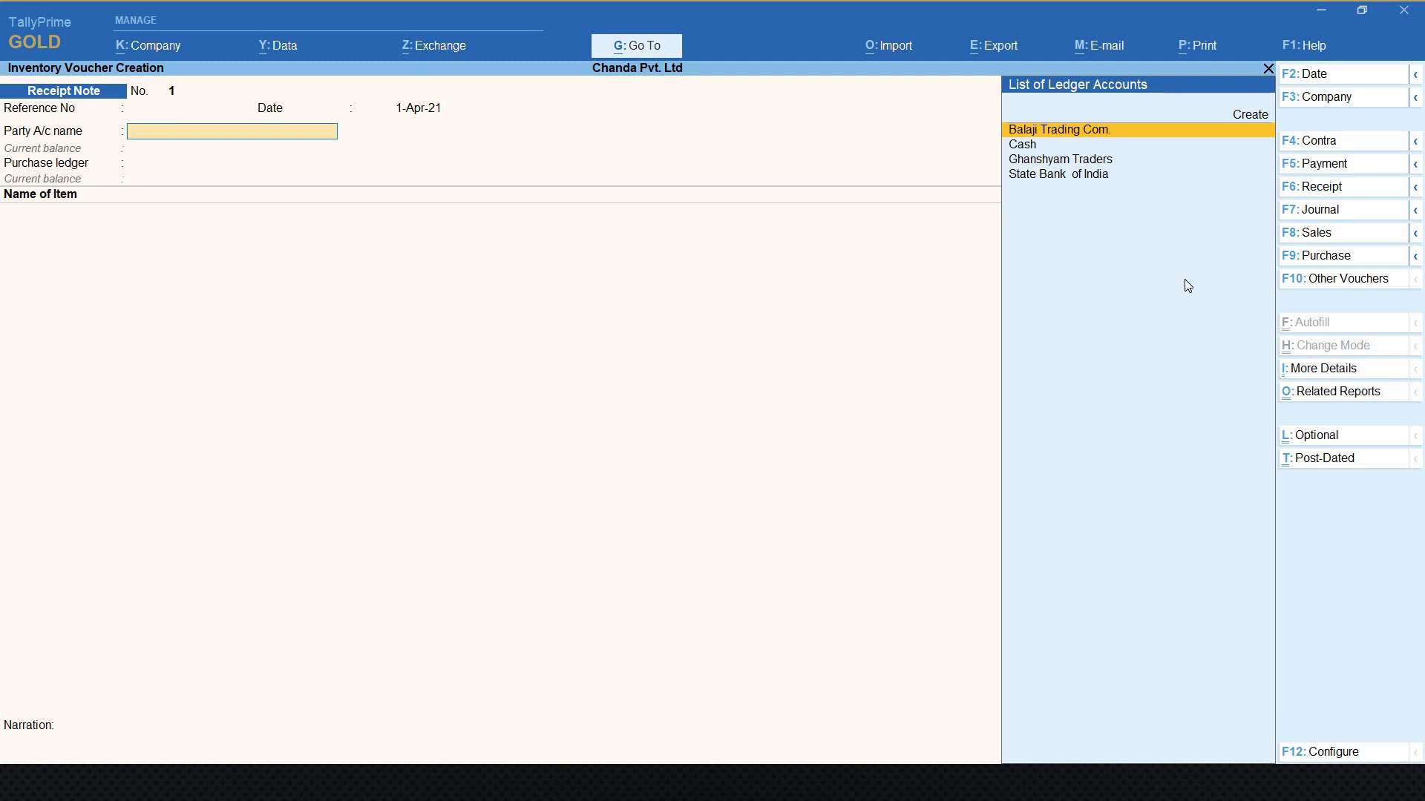
key(Return)
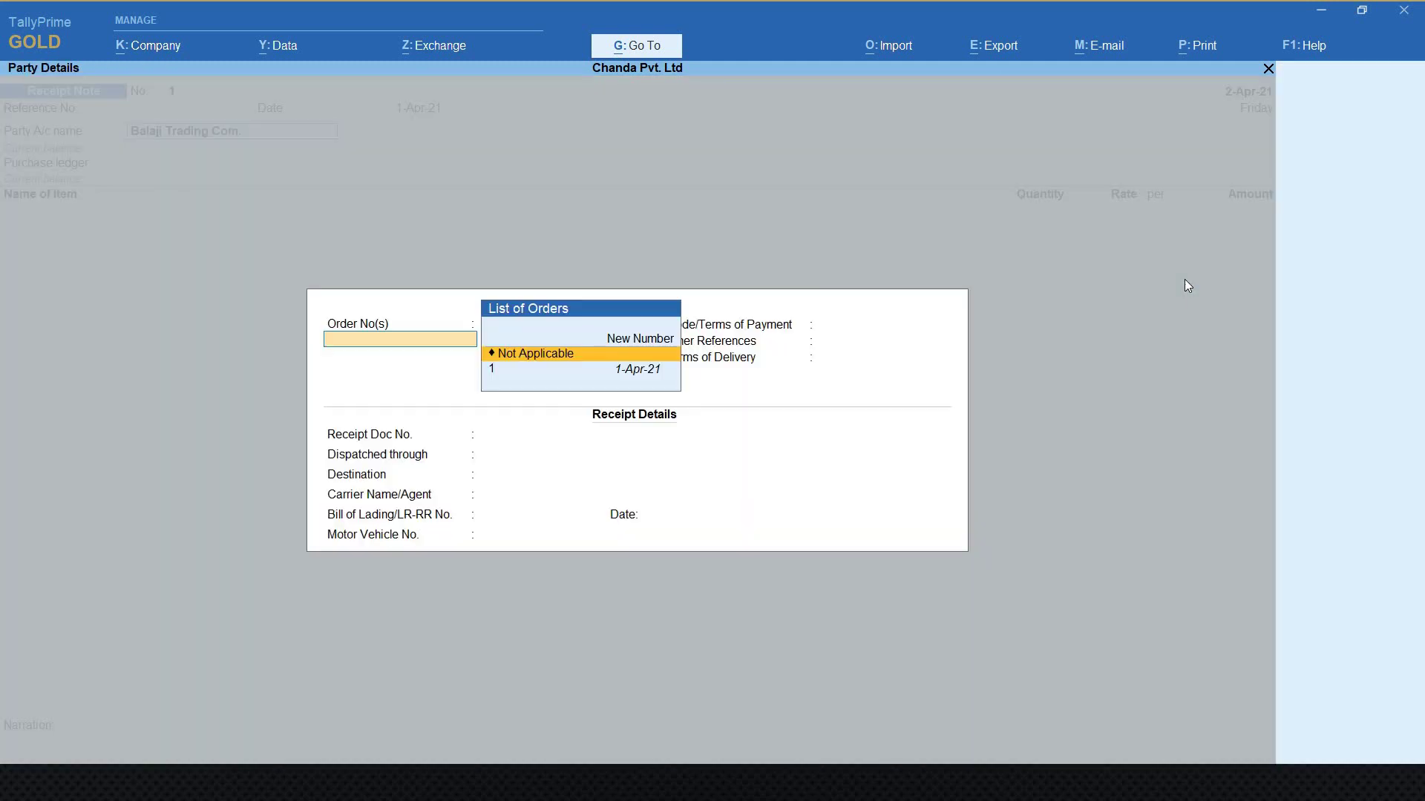
key(Down)
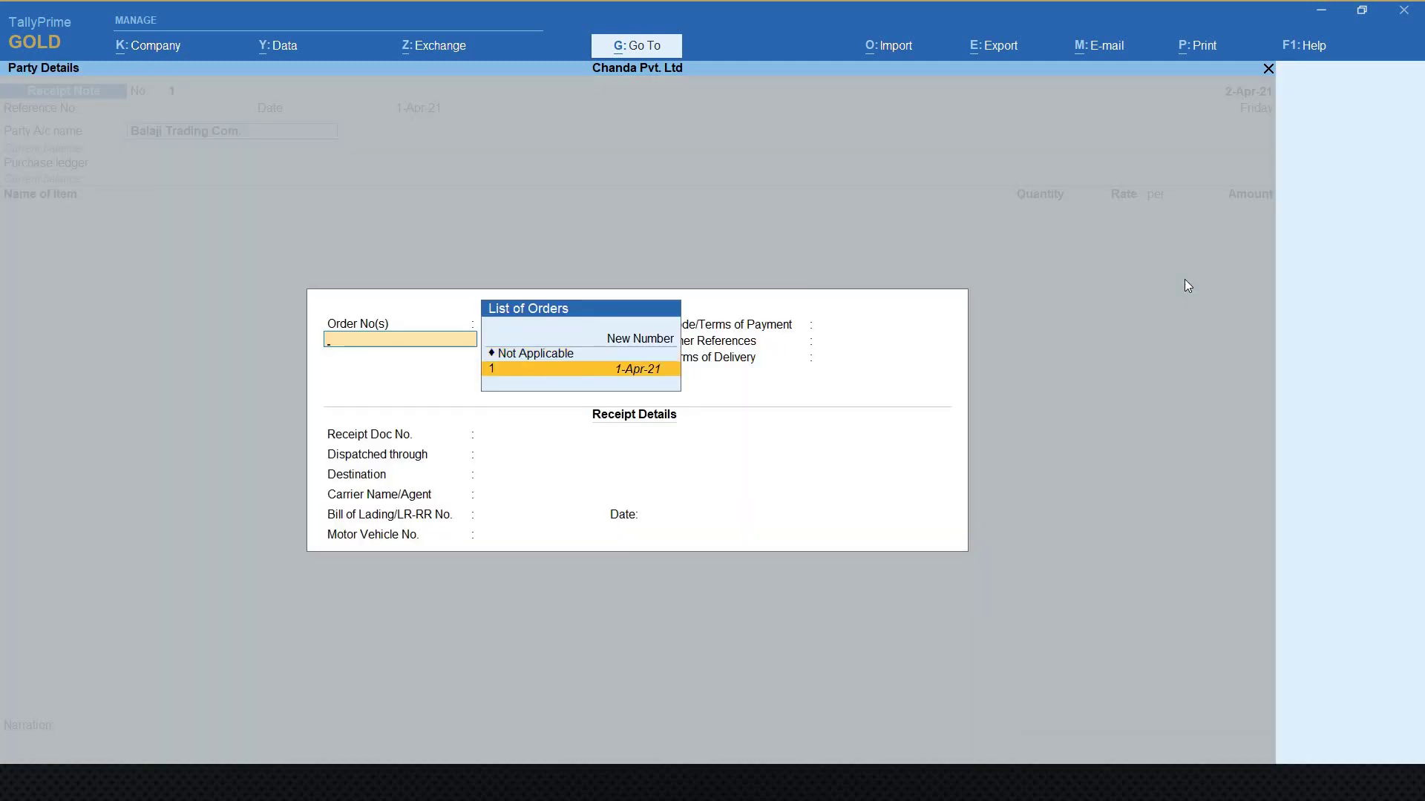
key(Return)
key(Return)
key(Return)
key(Return)
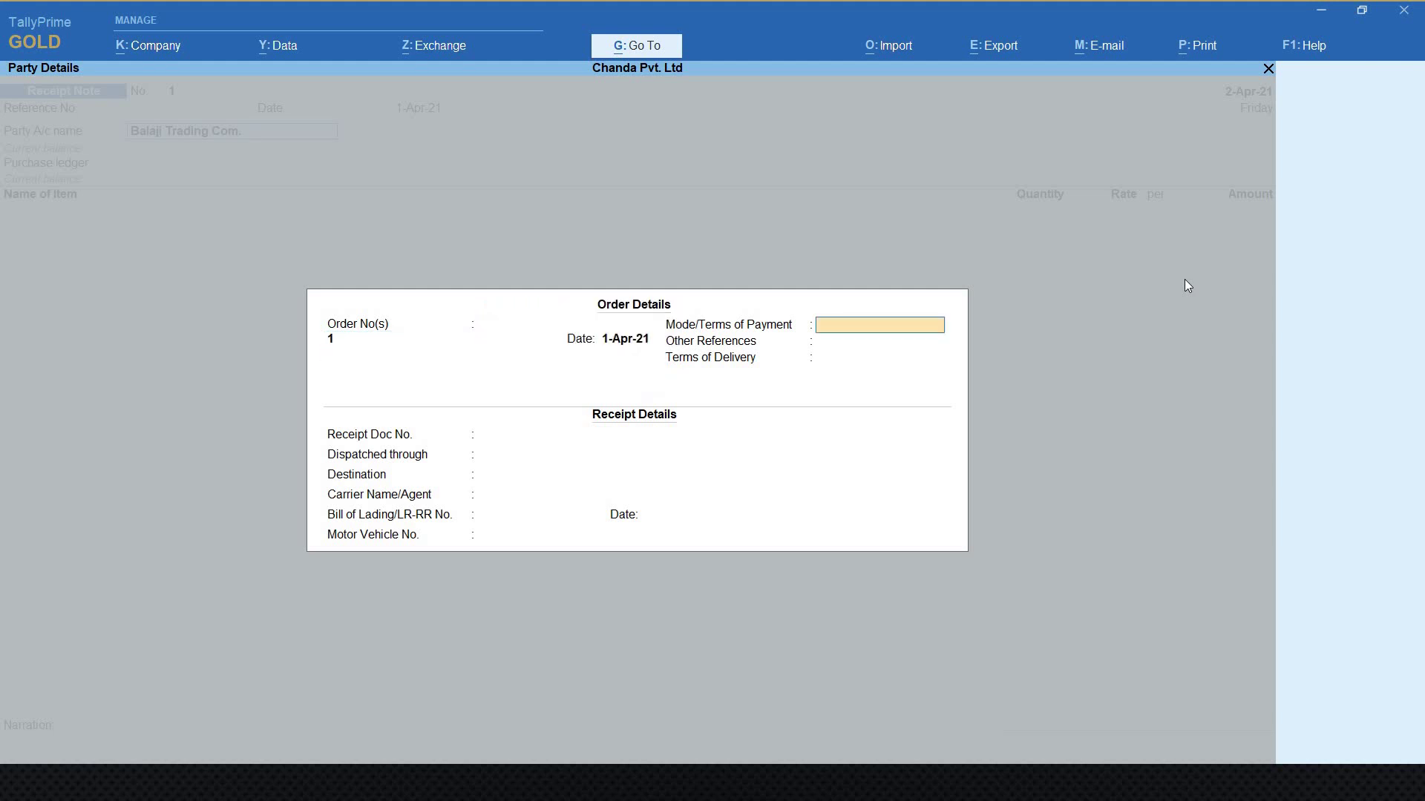
- Leave the payment terms, delivery terms and all receipt details blank and accept the order details
key(Return)
key(Return)
key(Return)
key(Return)
key(Return)
key(Return)
key(Return)
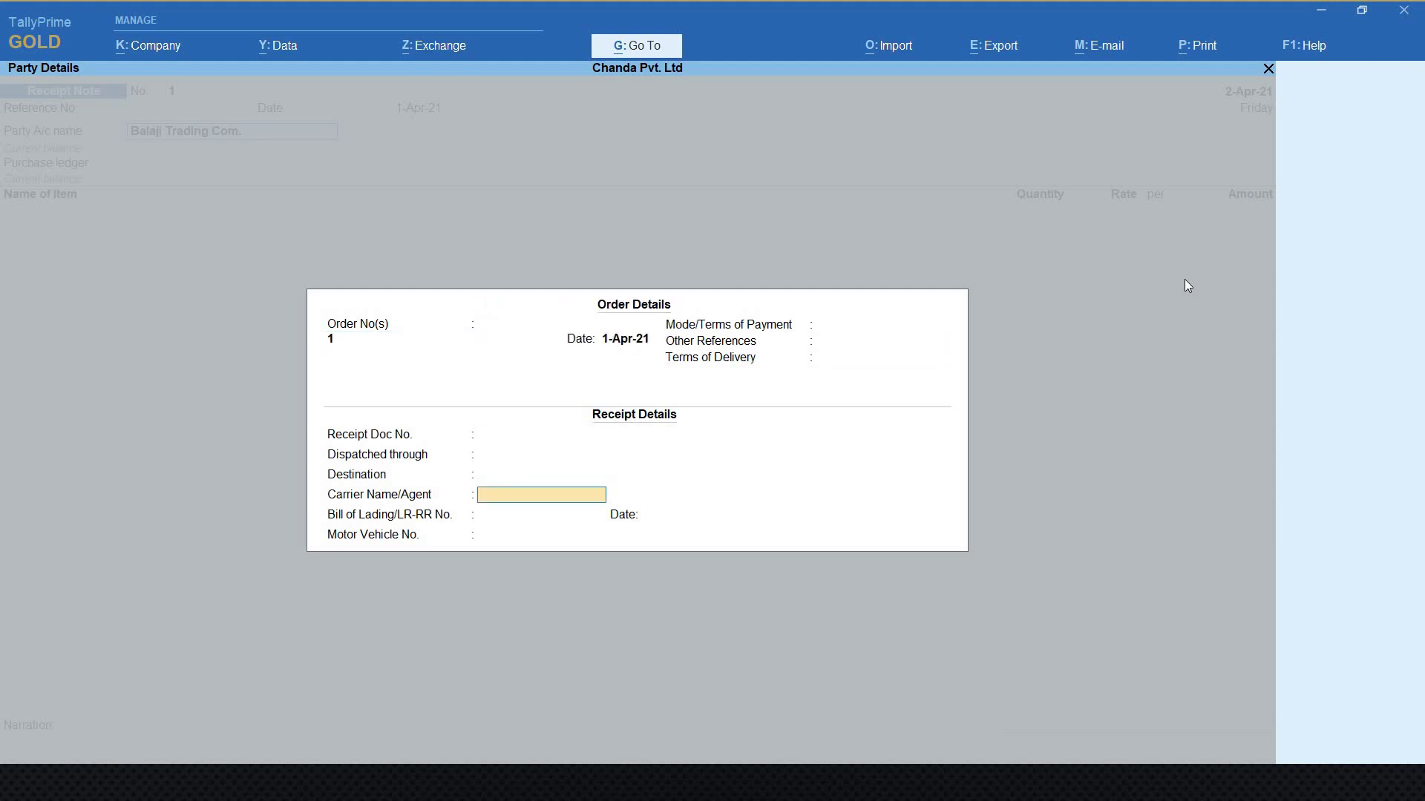
key(Return)
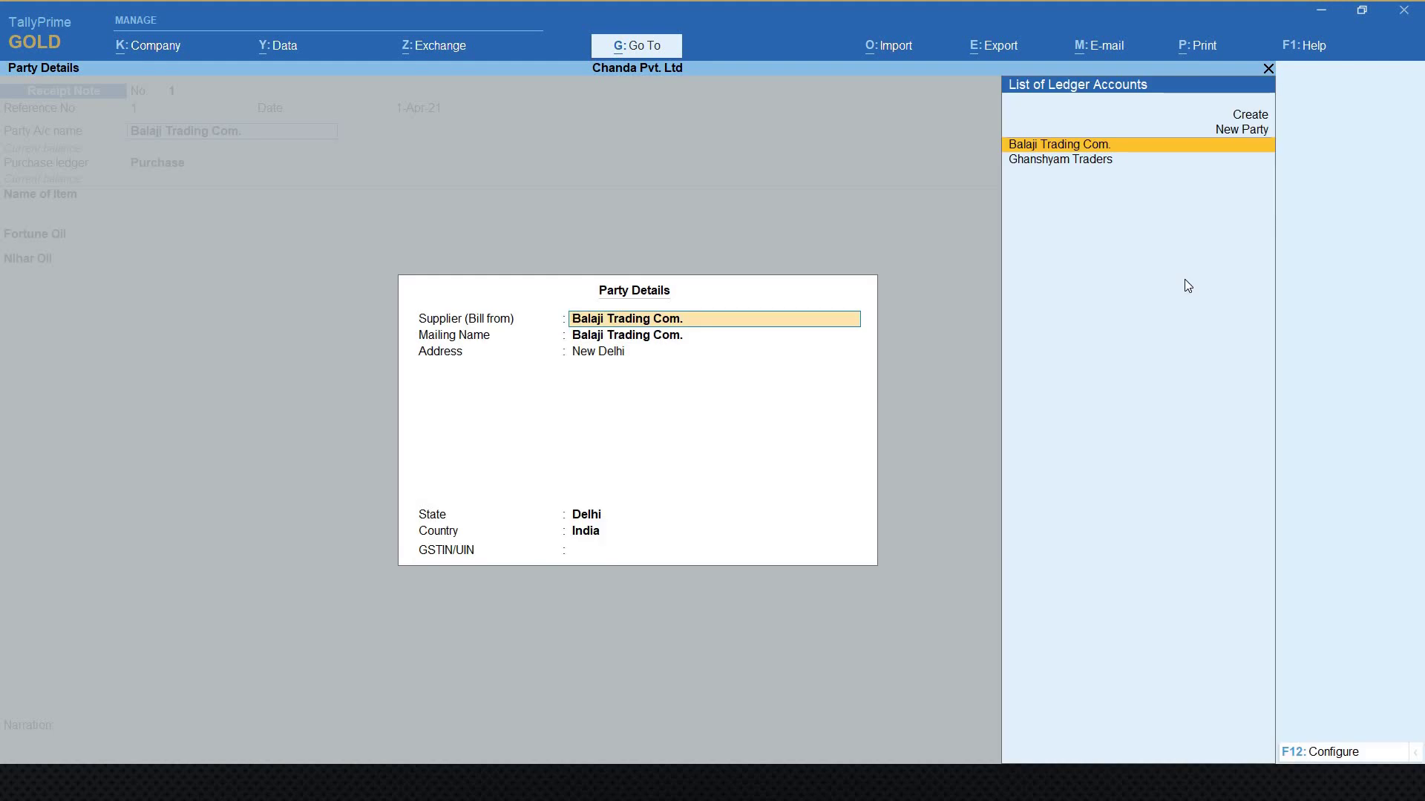
- Accept the supplier details for Balaji Trading Com. and keep Purchase as the purchase ledger
key(Return)
key(Return)
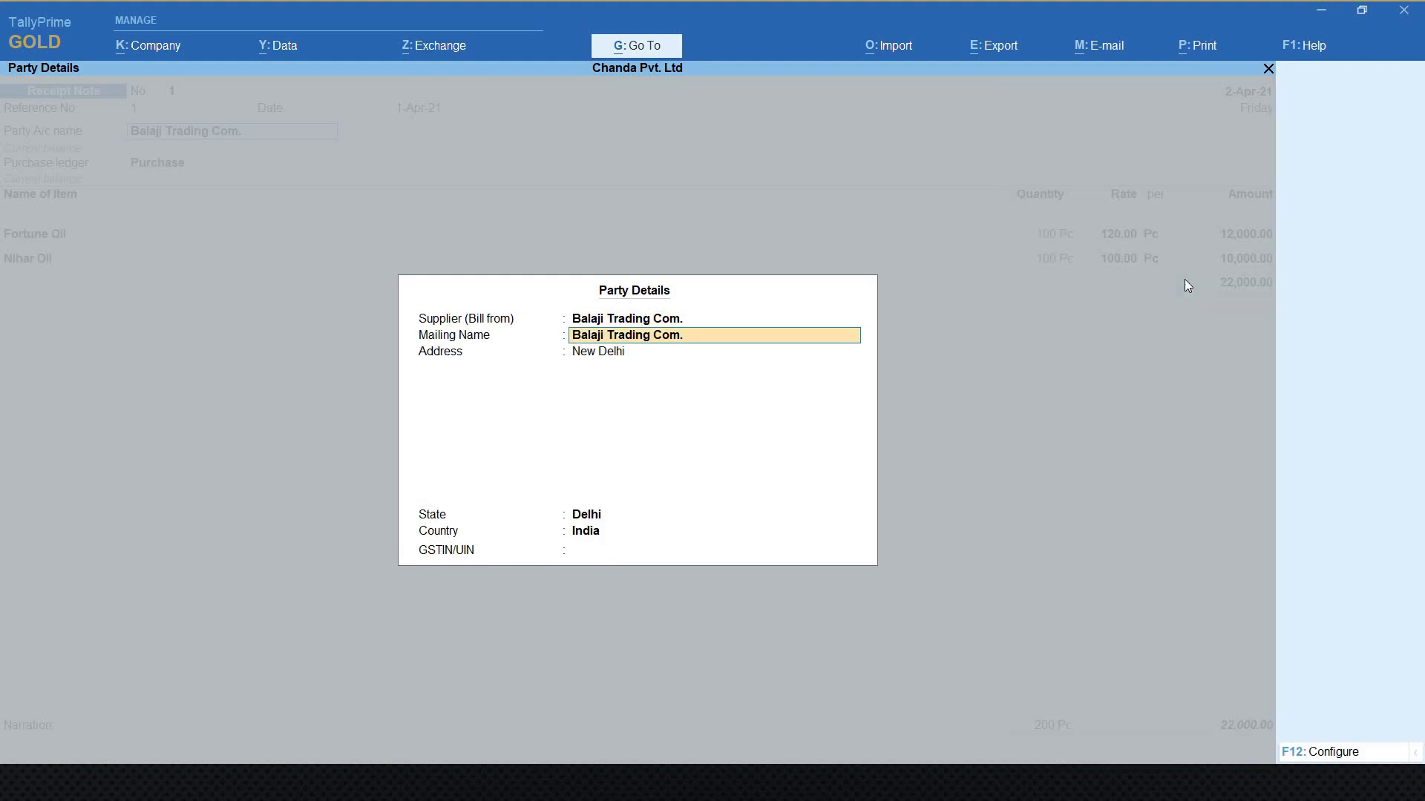
key(Return)
key(Return)
key(Return)
key(Return)
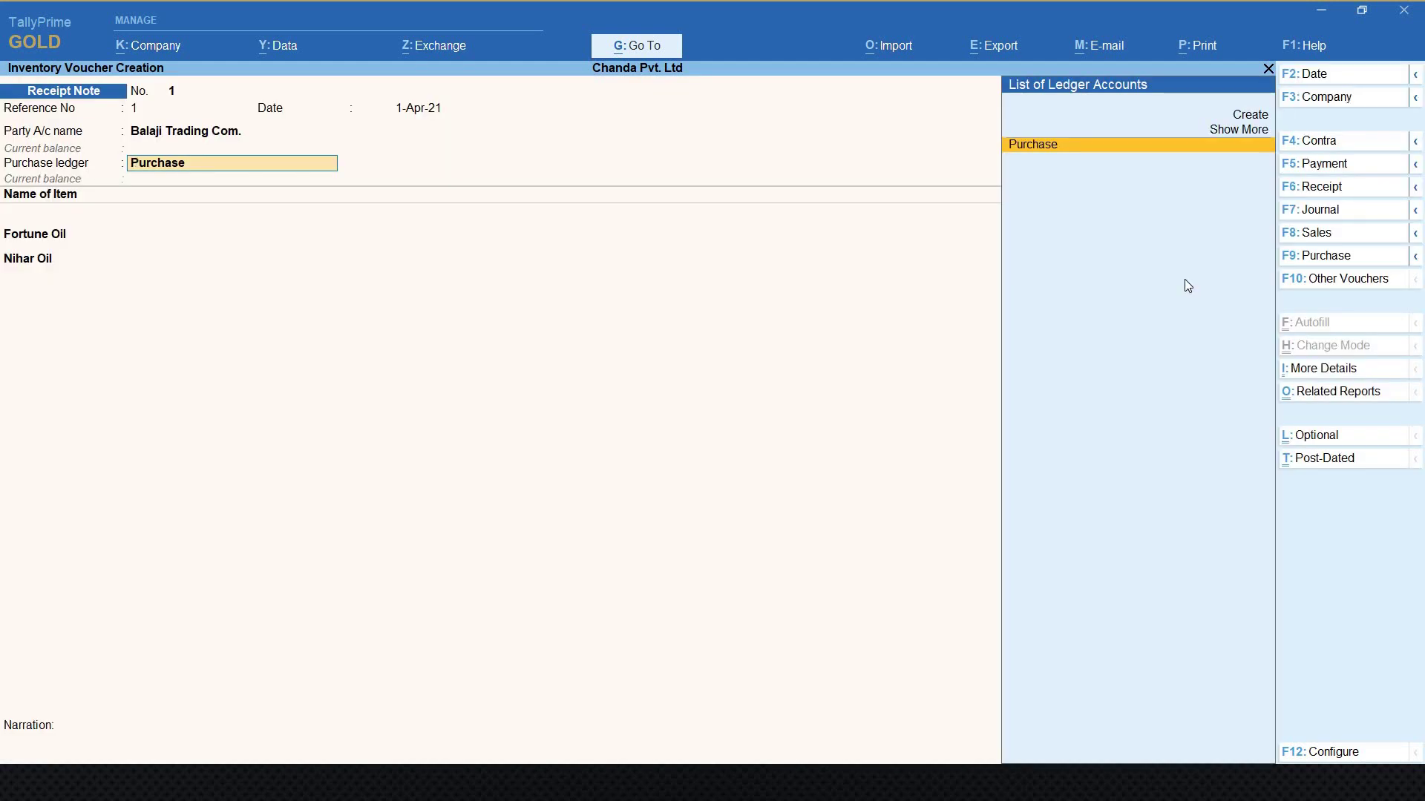
key(Return)
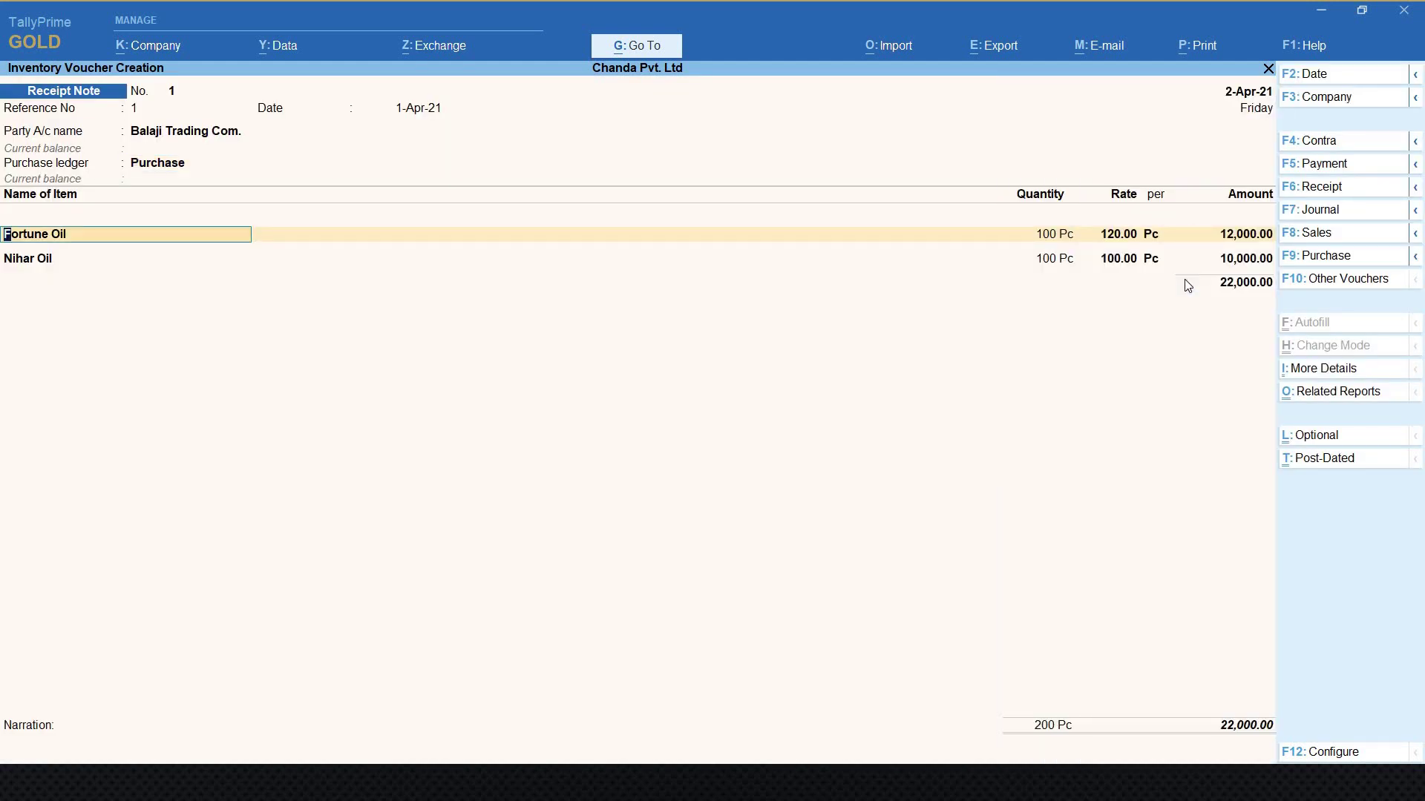
- Allocate Fortune Oil to Godown 1 with tracking number 1 against order number 1
key(Return)
key(Return)
key(Return)
key(Return)
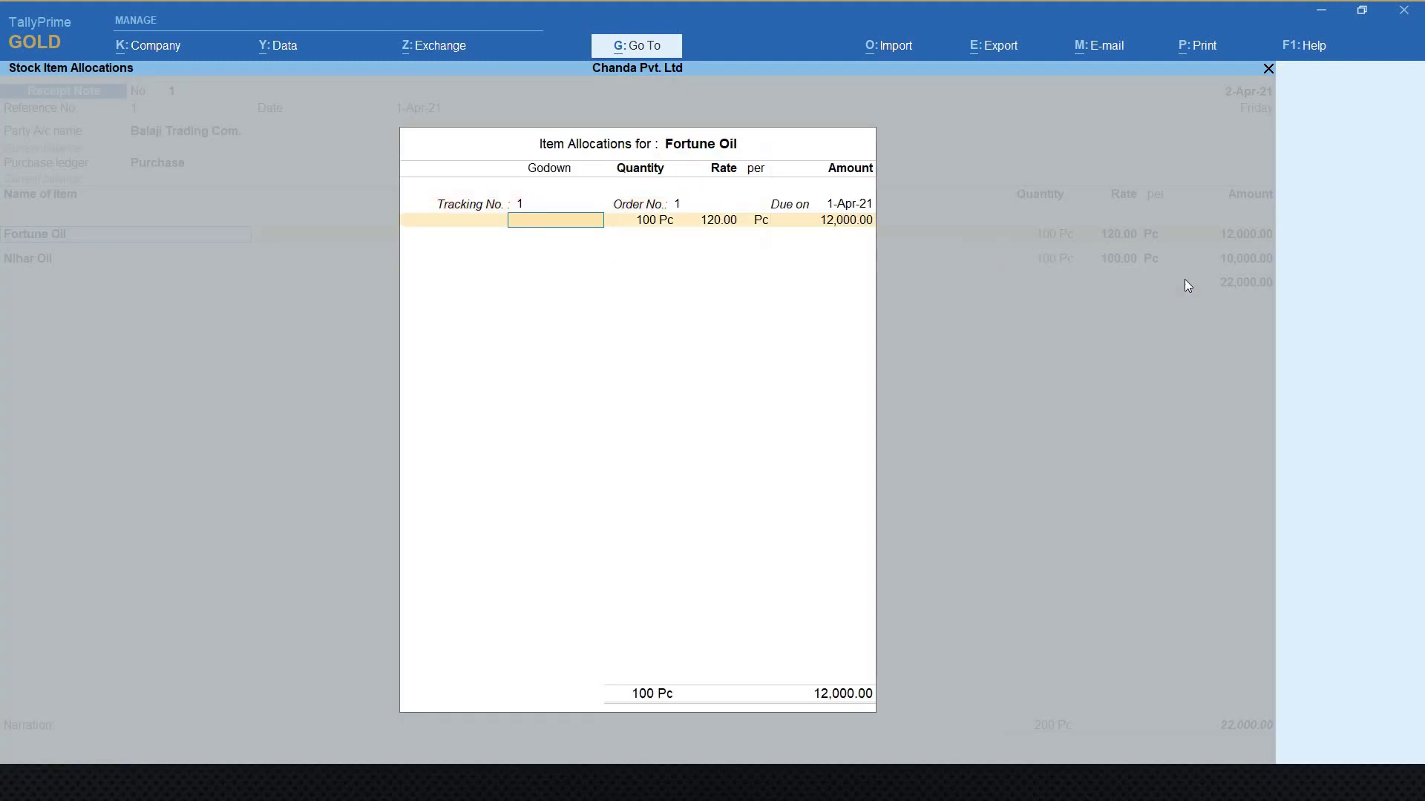
key(BackSpace)
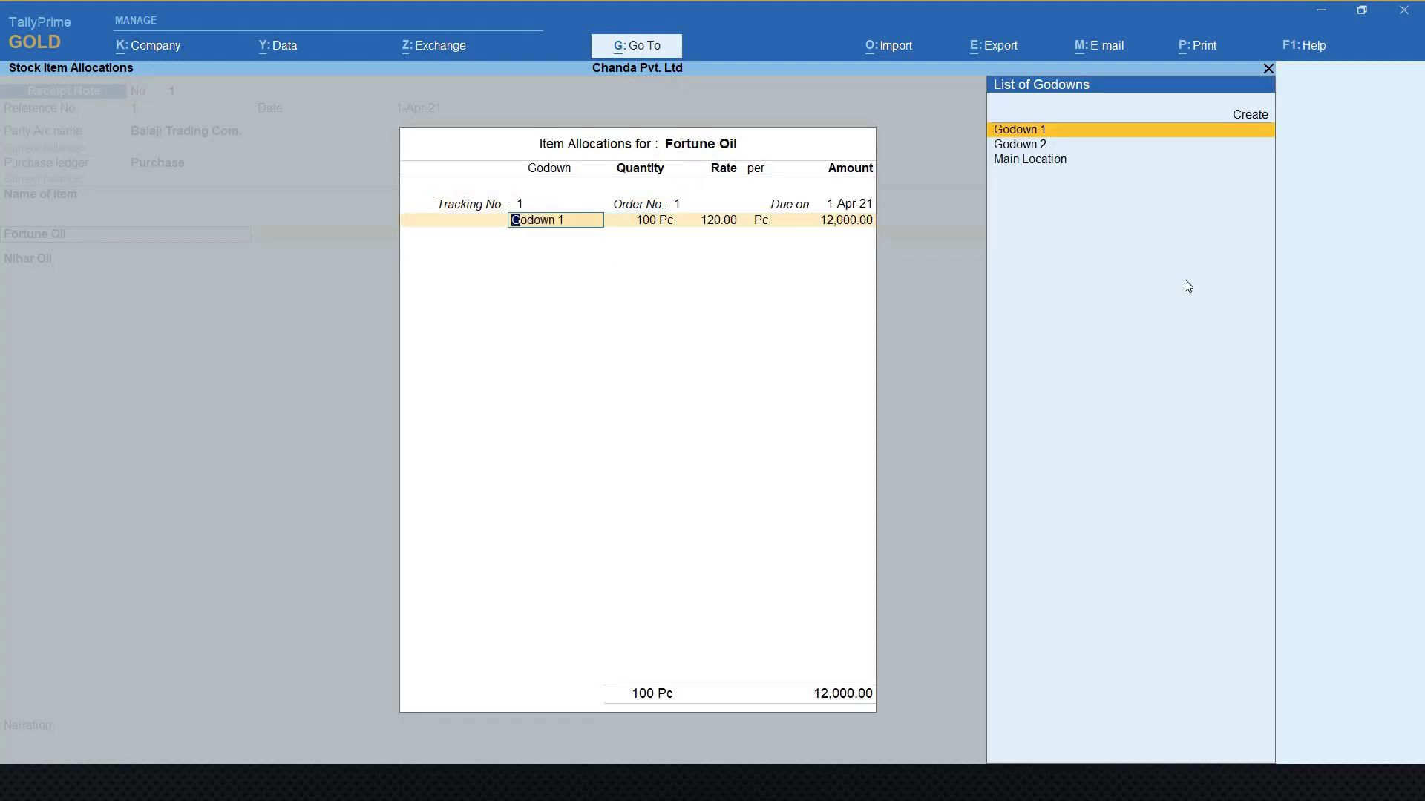
key(BackSpace)
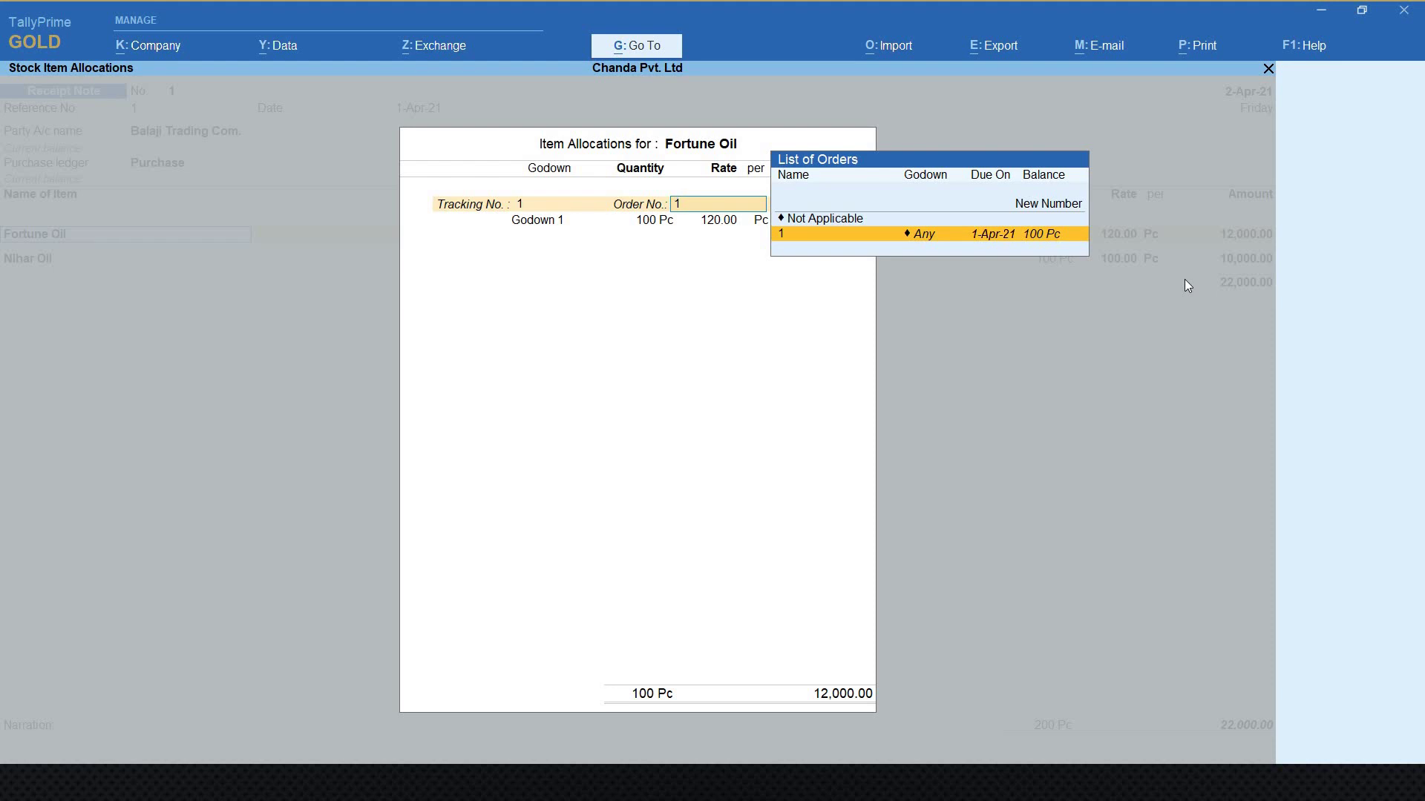
key(Return)
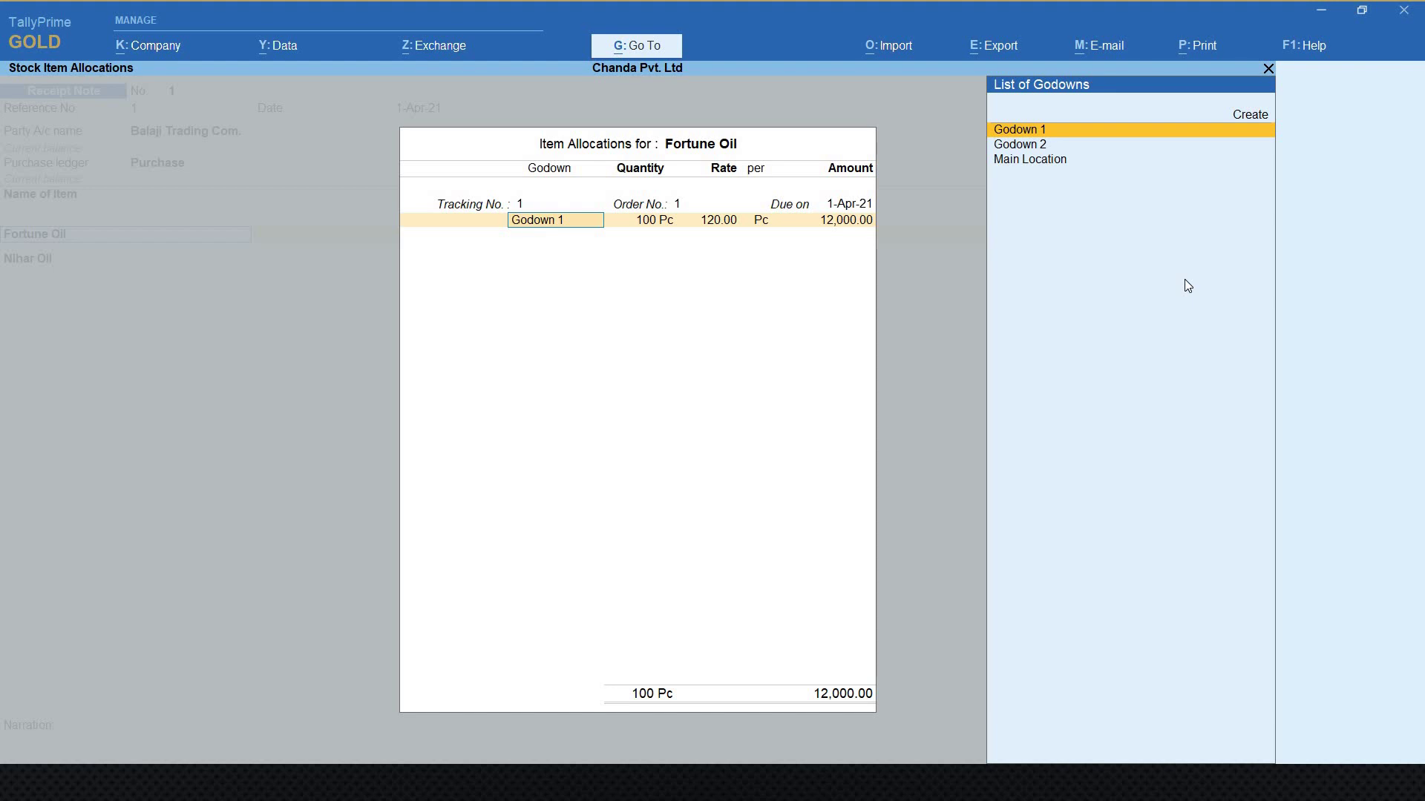
key(Return)
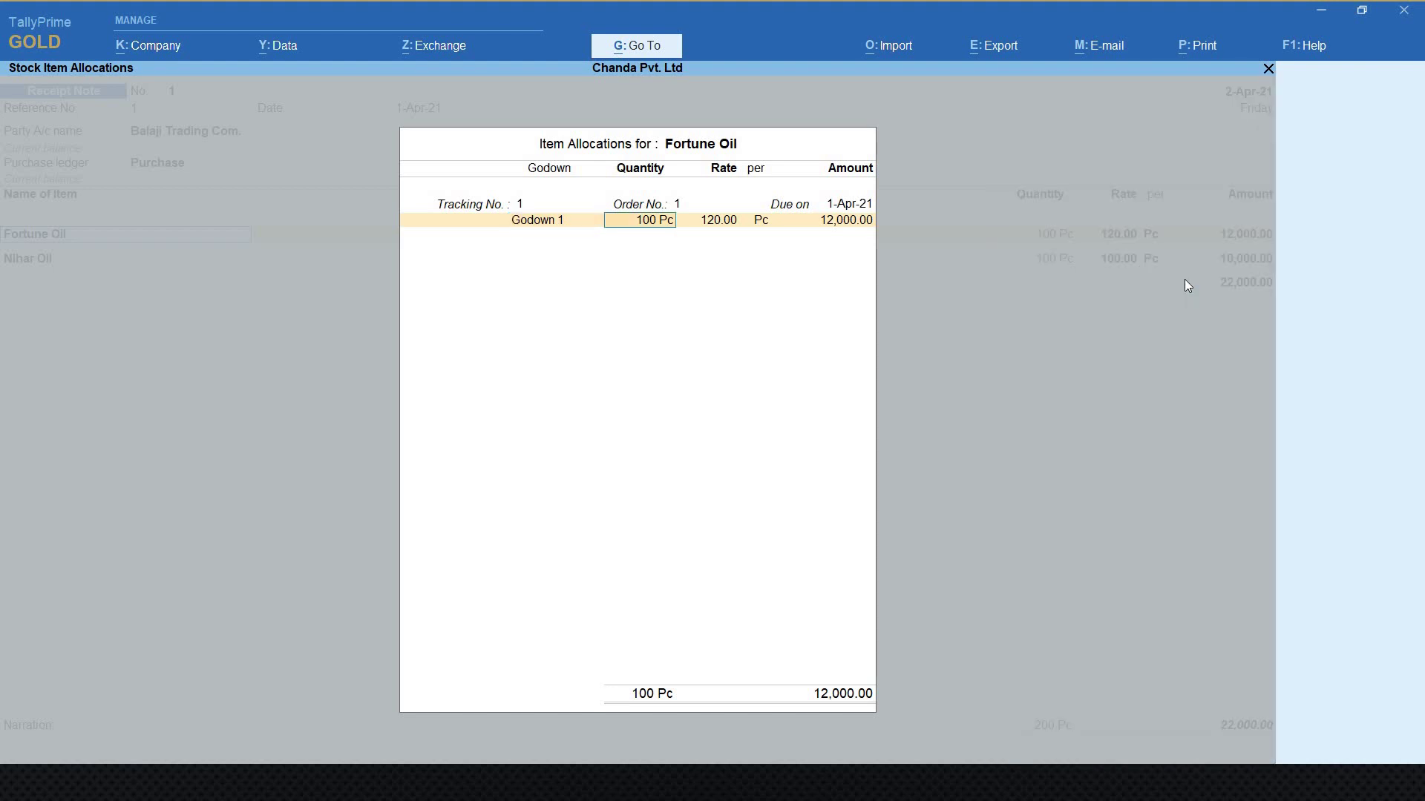
- Accept 100 Pc of Fortune Oil at 120.00 per Pc and finish its item allocation
key(Return)
key(Return)
key(Return)
key(Return)
key(Return)
key(Return)
key(Return)
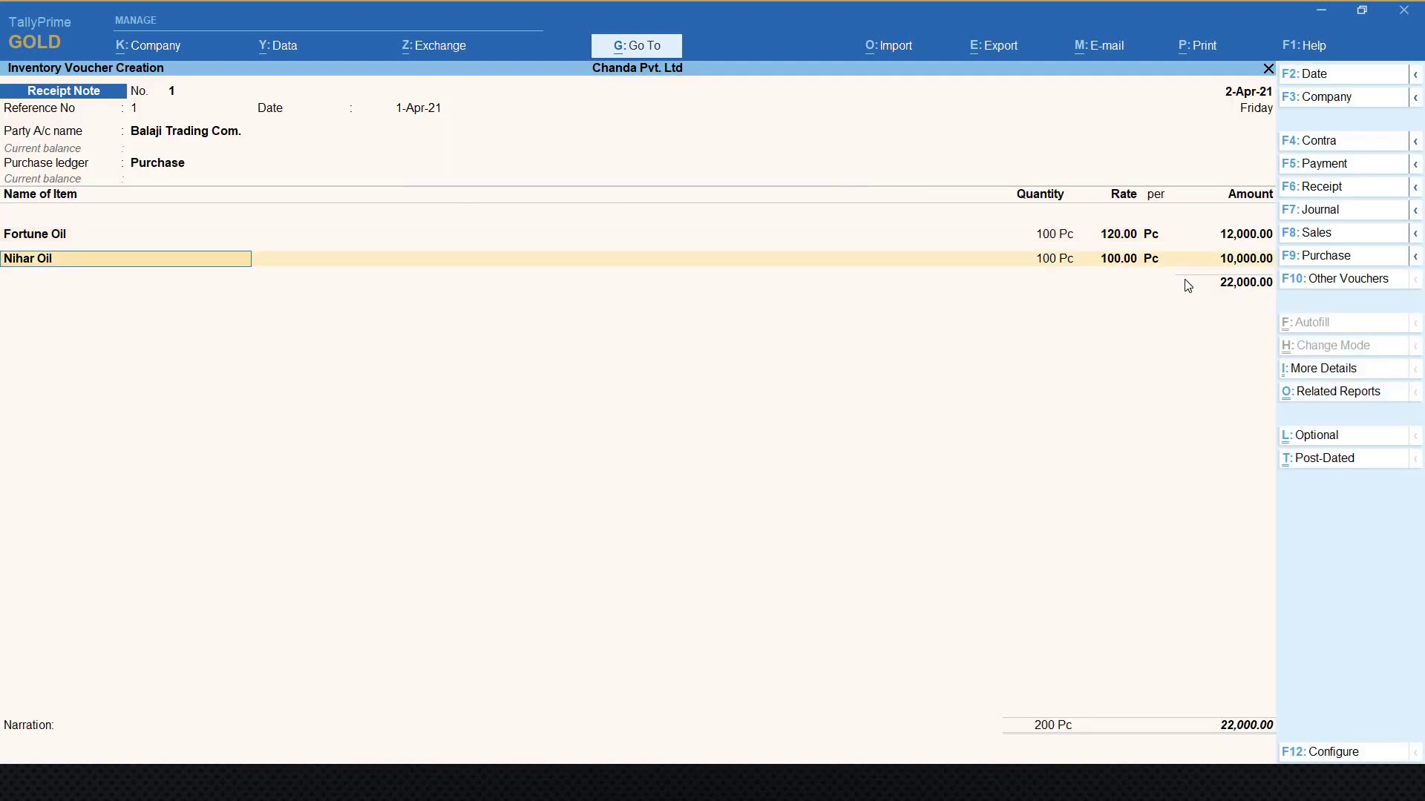
- Allocate 100 Pc of Nihar Oil at 100.00 per Pc under tracking number 1 and order number 1
key(Return)
key(Return)
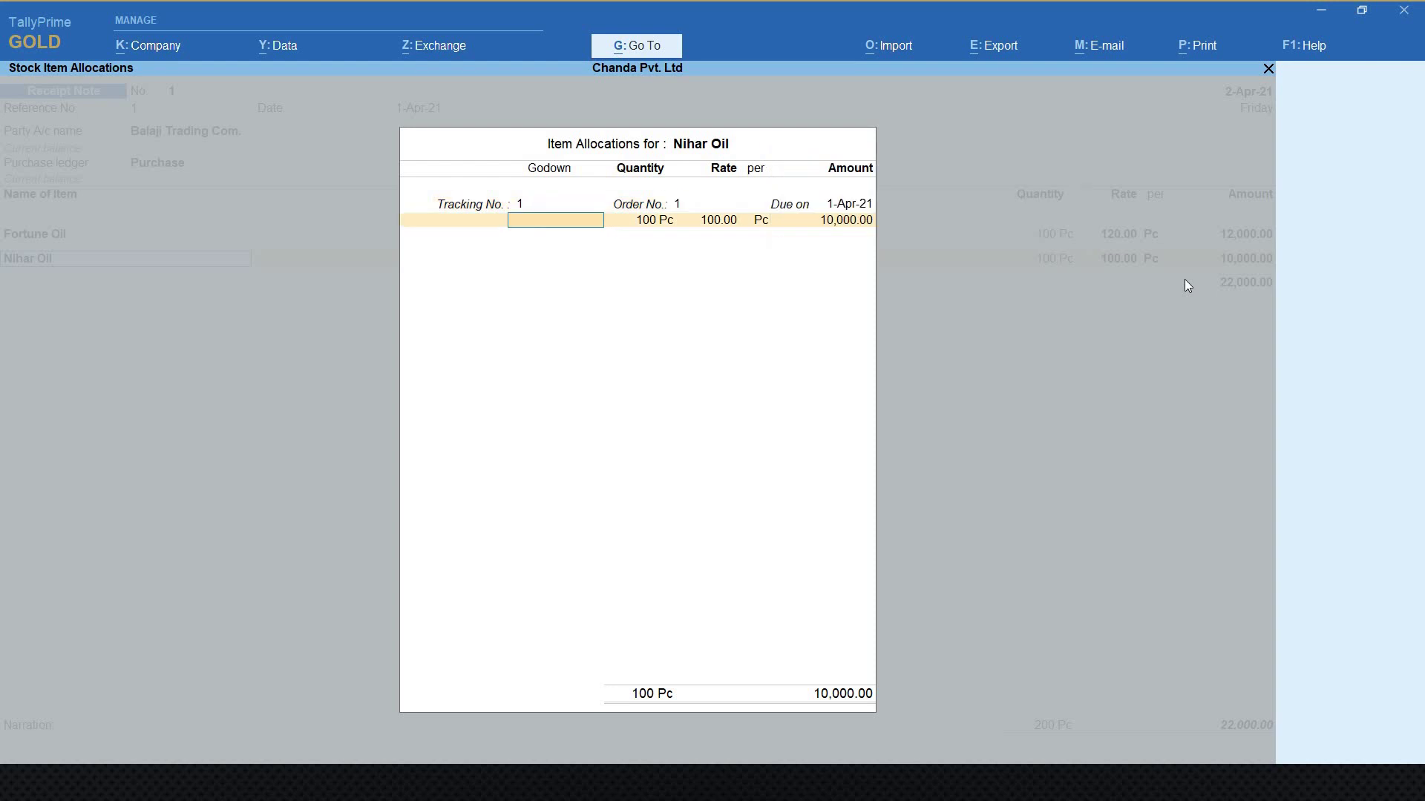
key(Return)
key(Return)
key(Return)
key(Return)
key(Return)
key(Return)
key(Return)
key(Return)
- Save the receipt note with a blank narration and quit inventory voucher creation
key(Return)
key(Return)
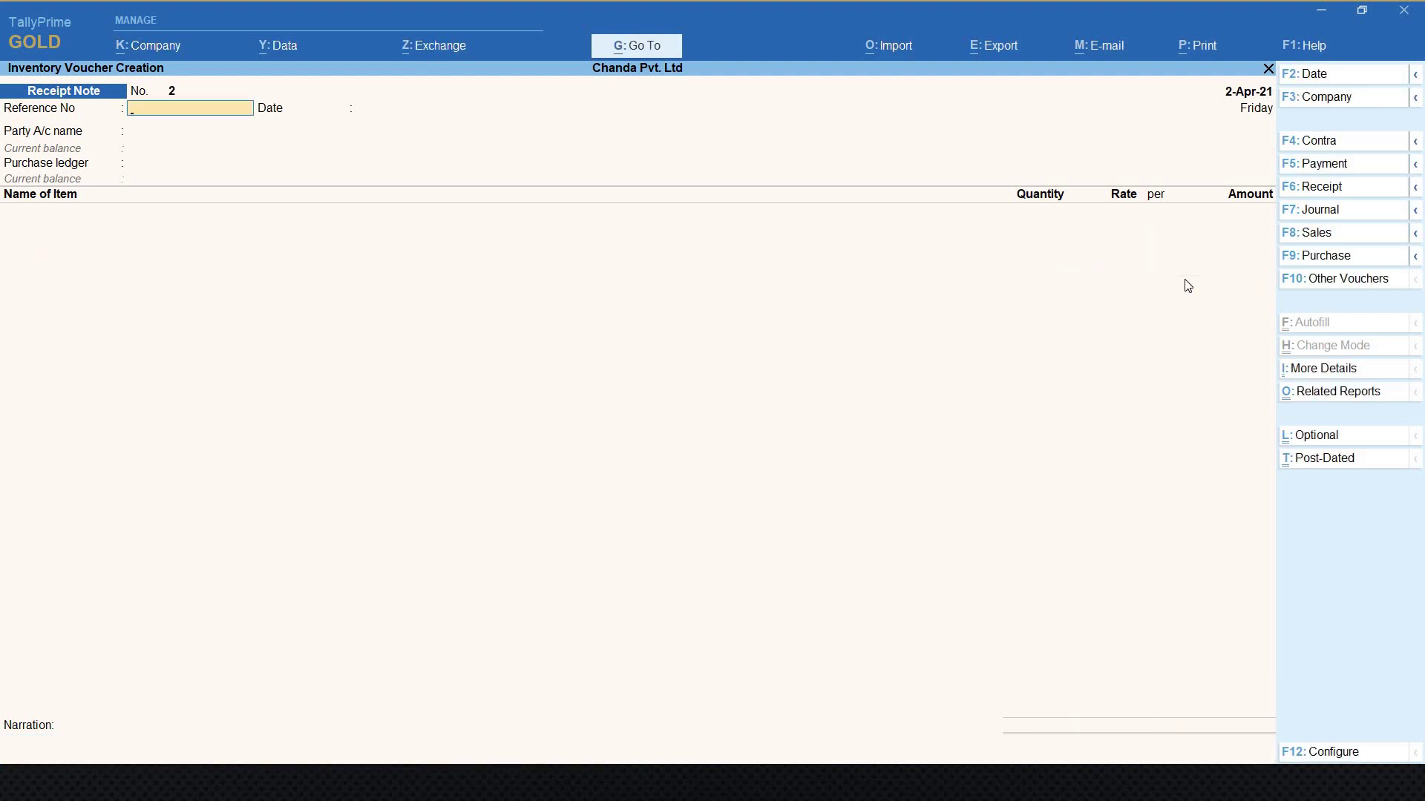
key(Escape)
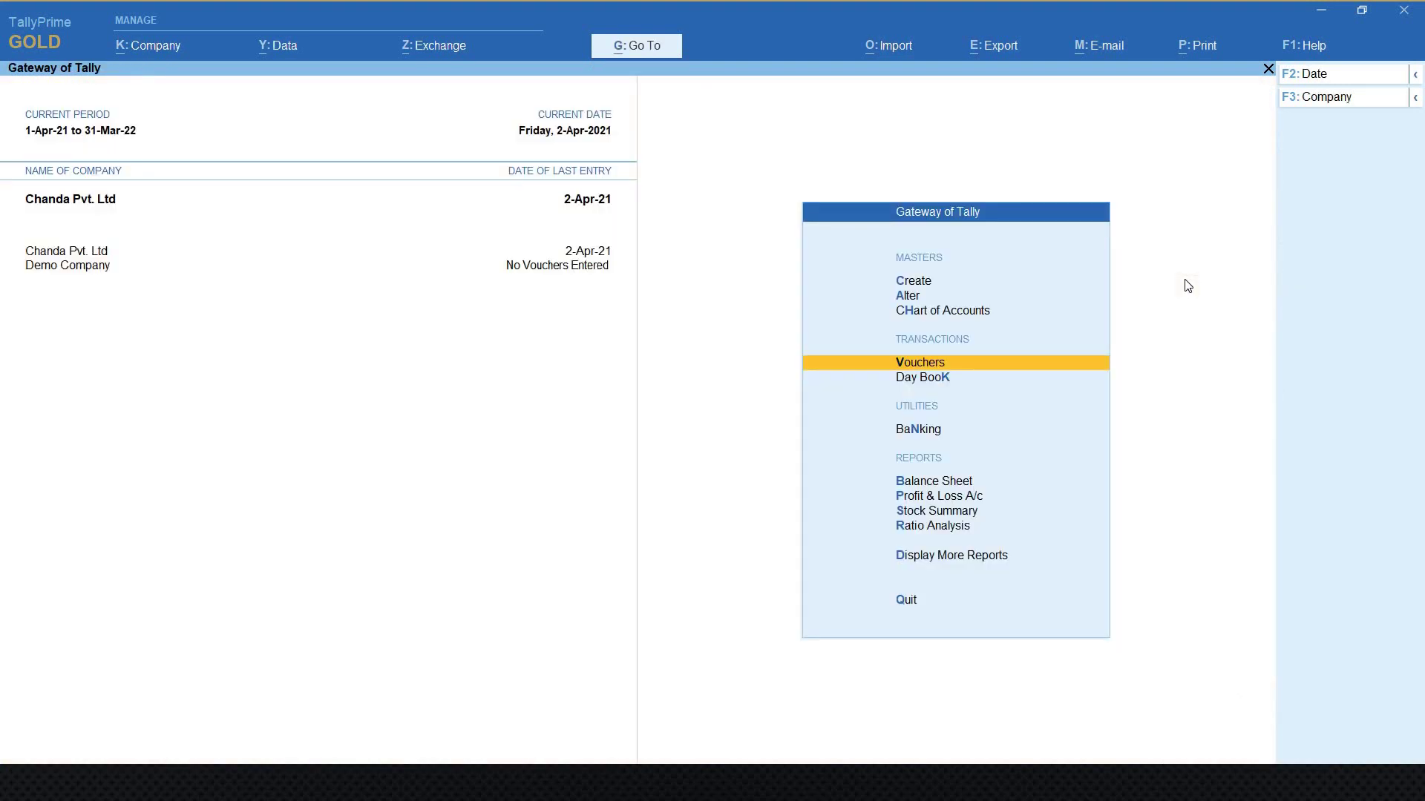
- Open the Statements of Inventory reports from the additional display reports
key(Down)
key(Down)
key(Down)
key(Down)
key(Down)
key(Down)
key(Down)
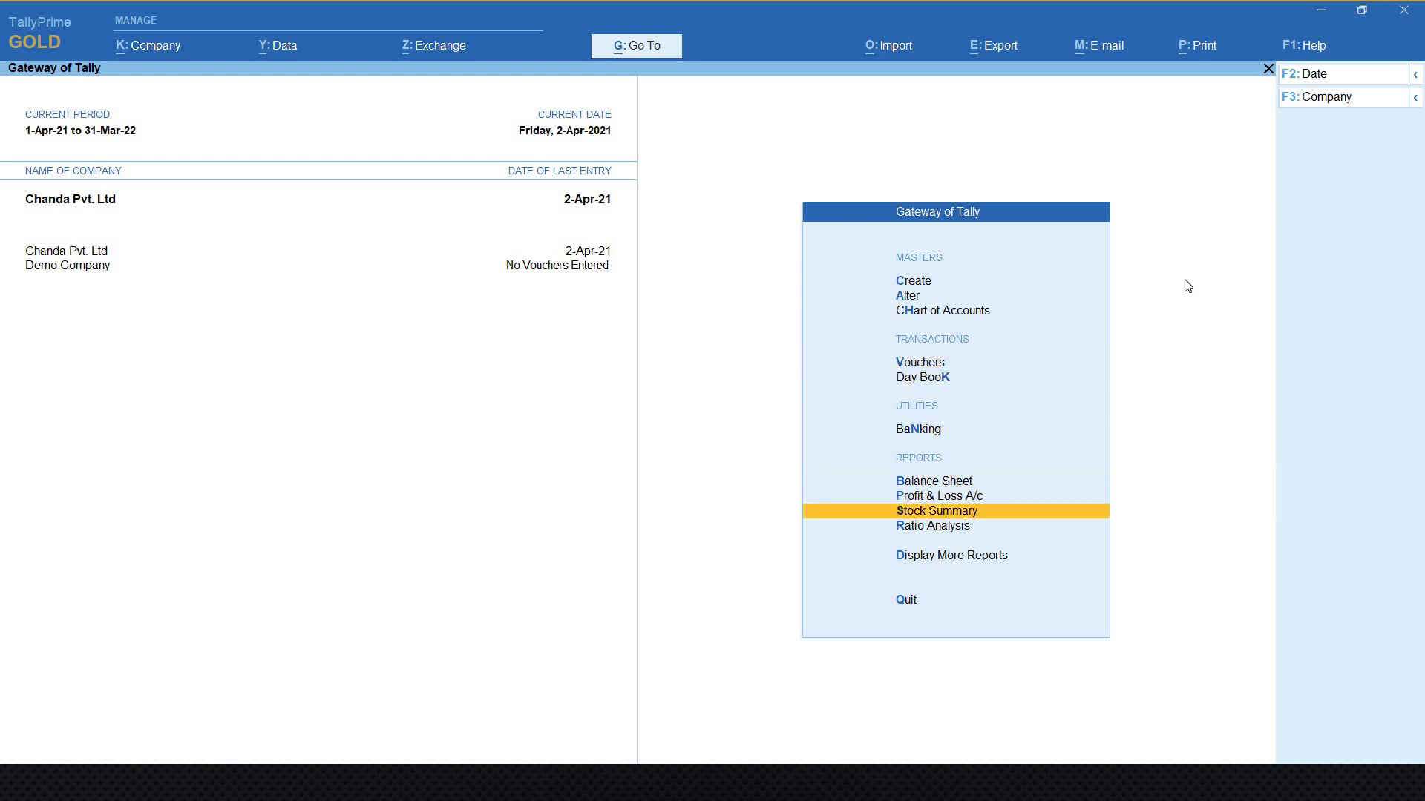
key(Return)
key(Down)
key(Down)
key(Down)
key(Down)
key(Down)
key(Down)
key(Down)
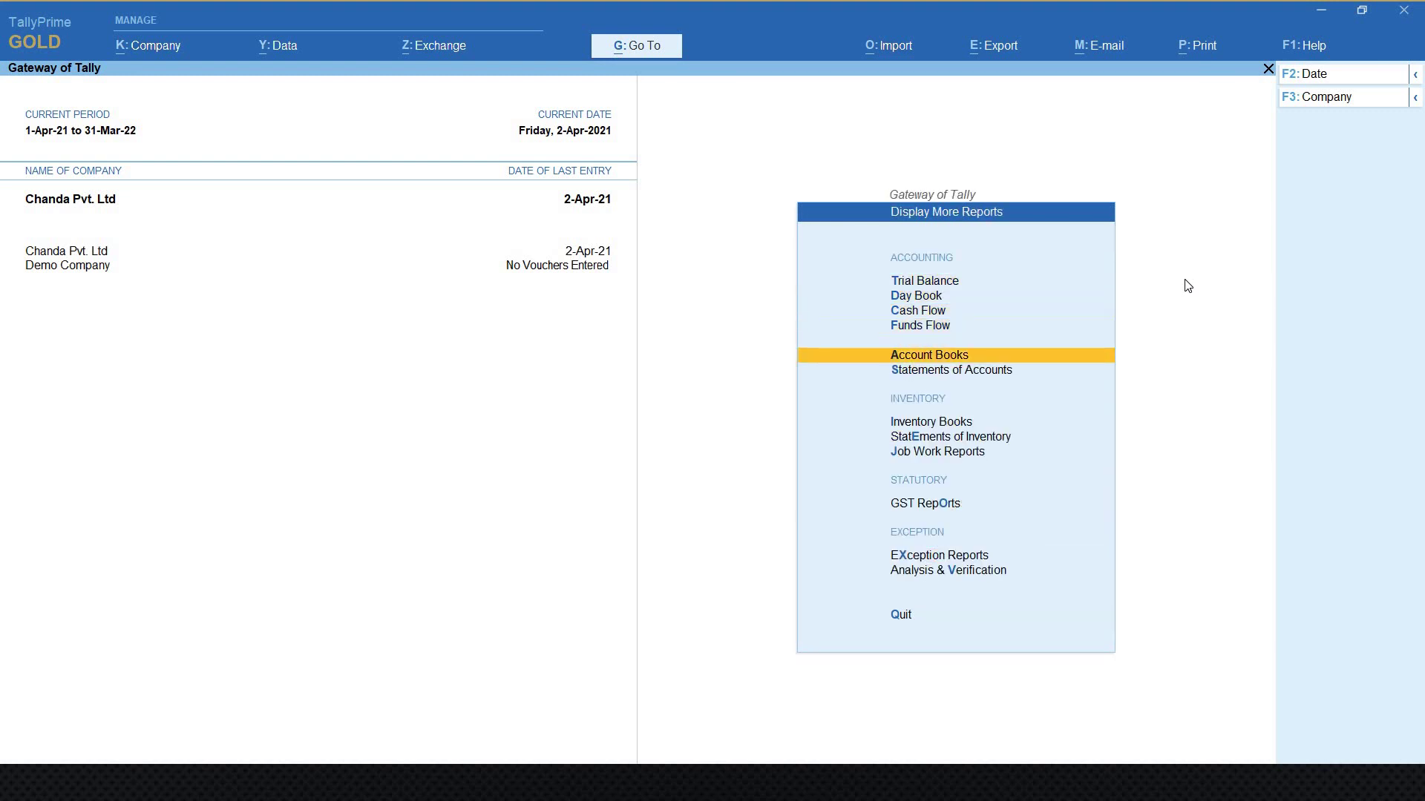
key(Up)
key(Down)
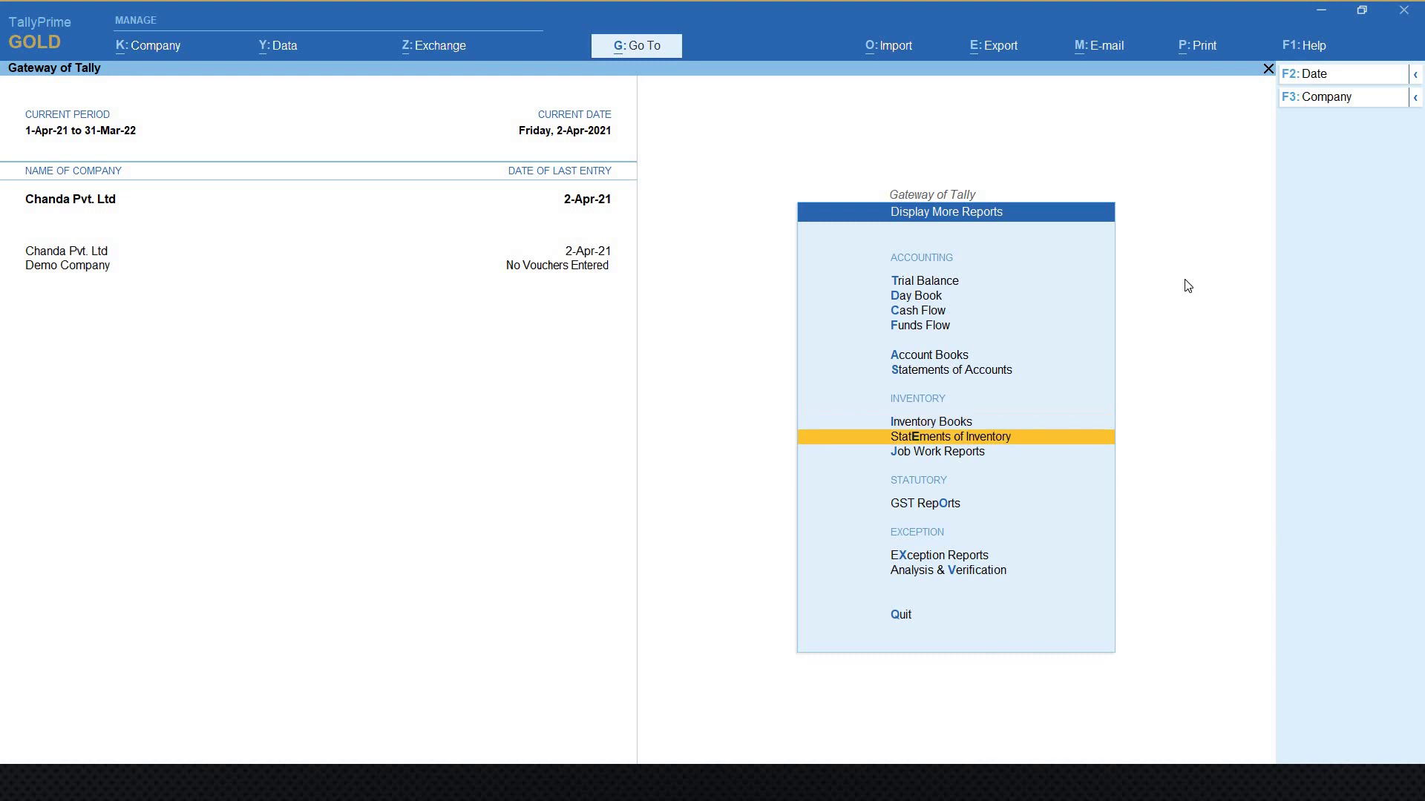
key(Return)
- View the Purchase Order Outstandings for the Oil stock group and return to the Gateway of Tally
key(Down)
key(Down)
key(Down)
key(Down)
key(Down)
key(Down)
key(Down)
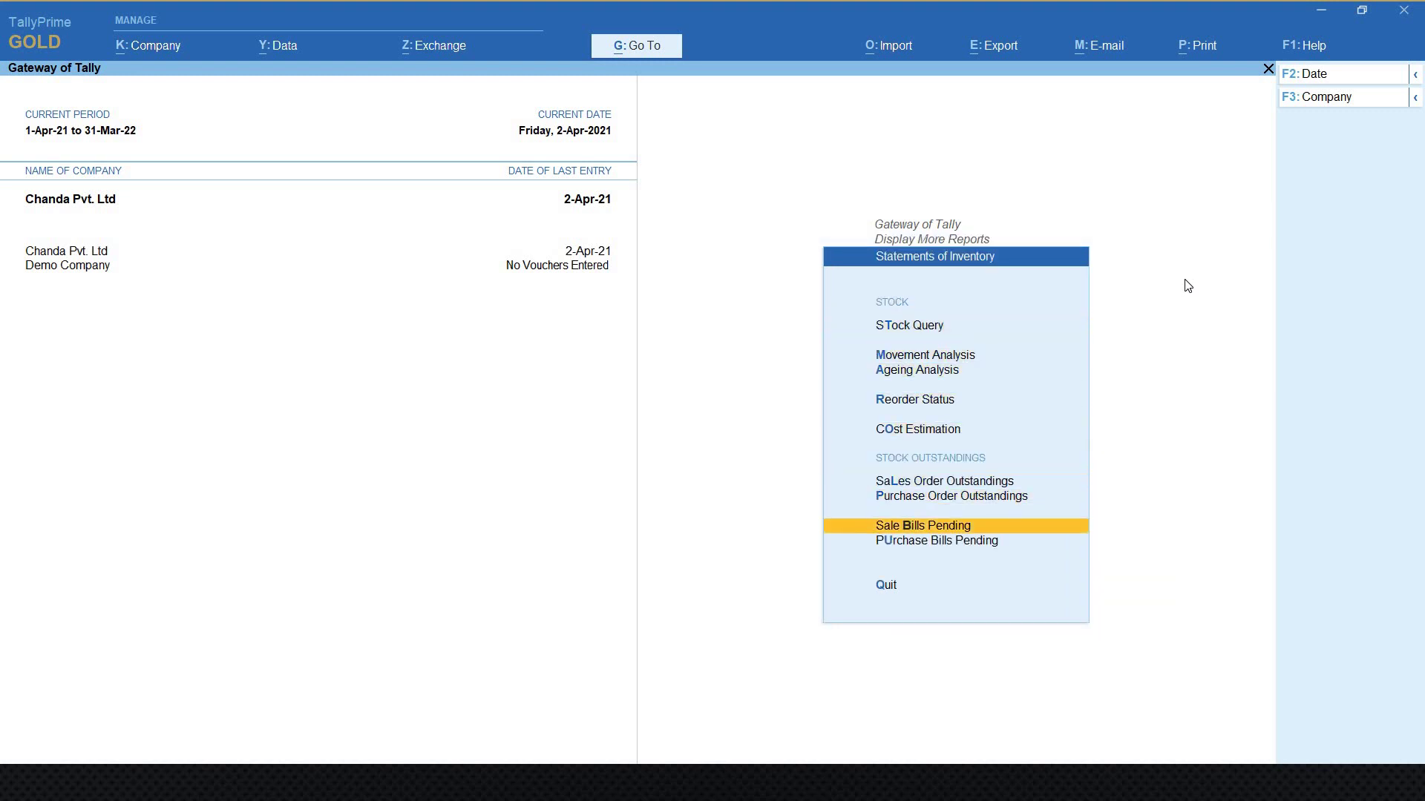
key(Up)
key(Return)
key(Return)
key(Down)
key(Down)
key(Return)
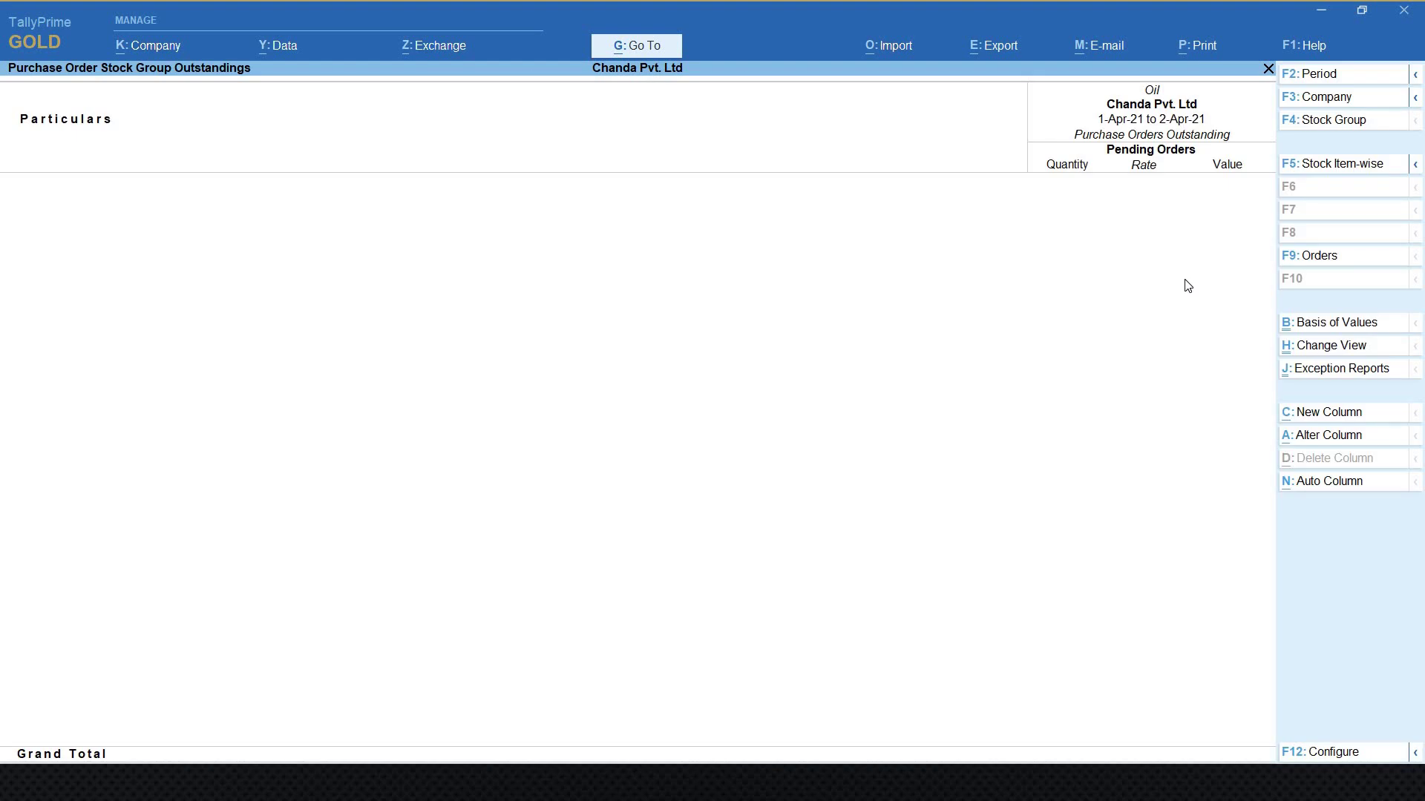
key(Escape)
key(Escape)
key(Escape)
key(Escape)
key(Escape)
key(Escape)
key(Escape)
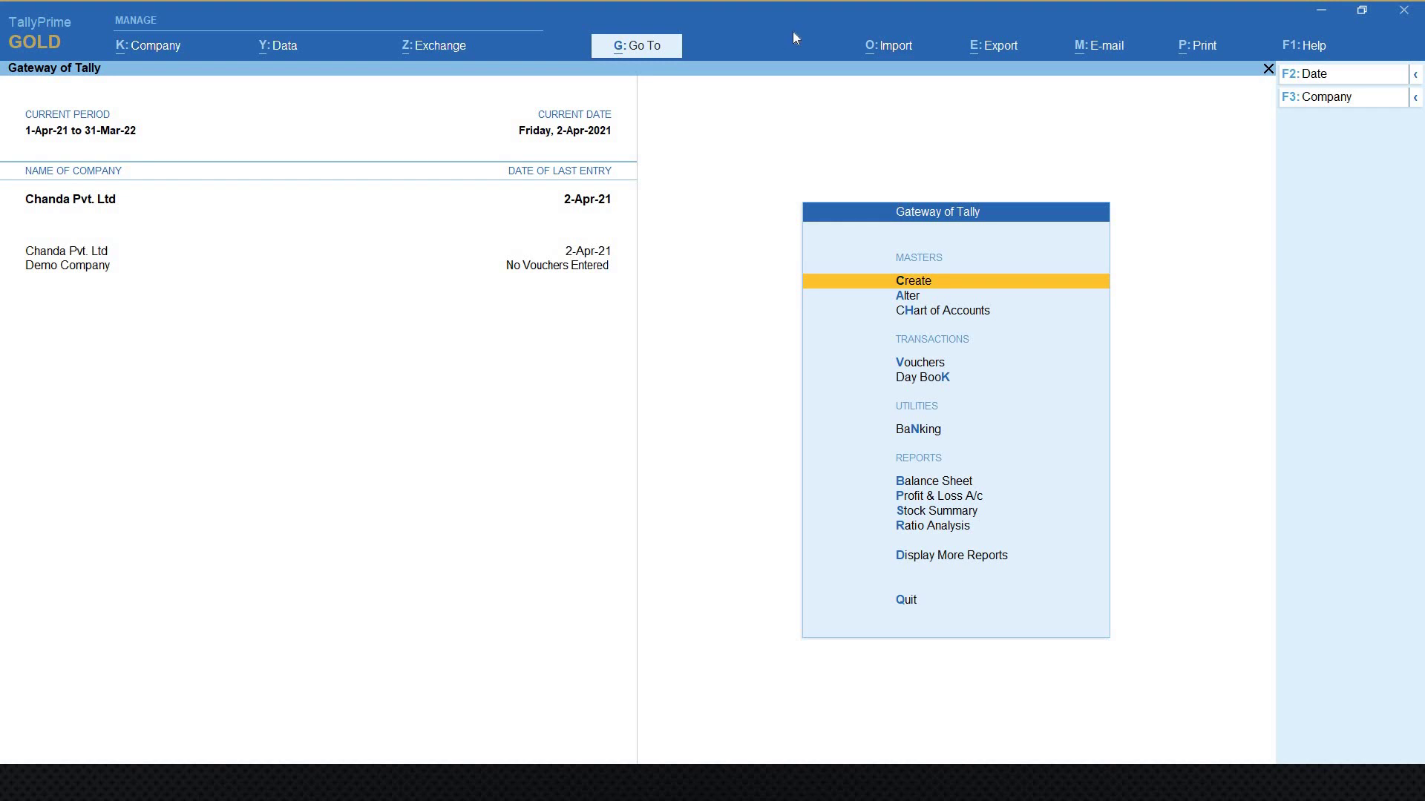
key(v)
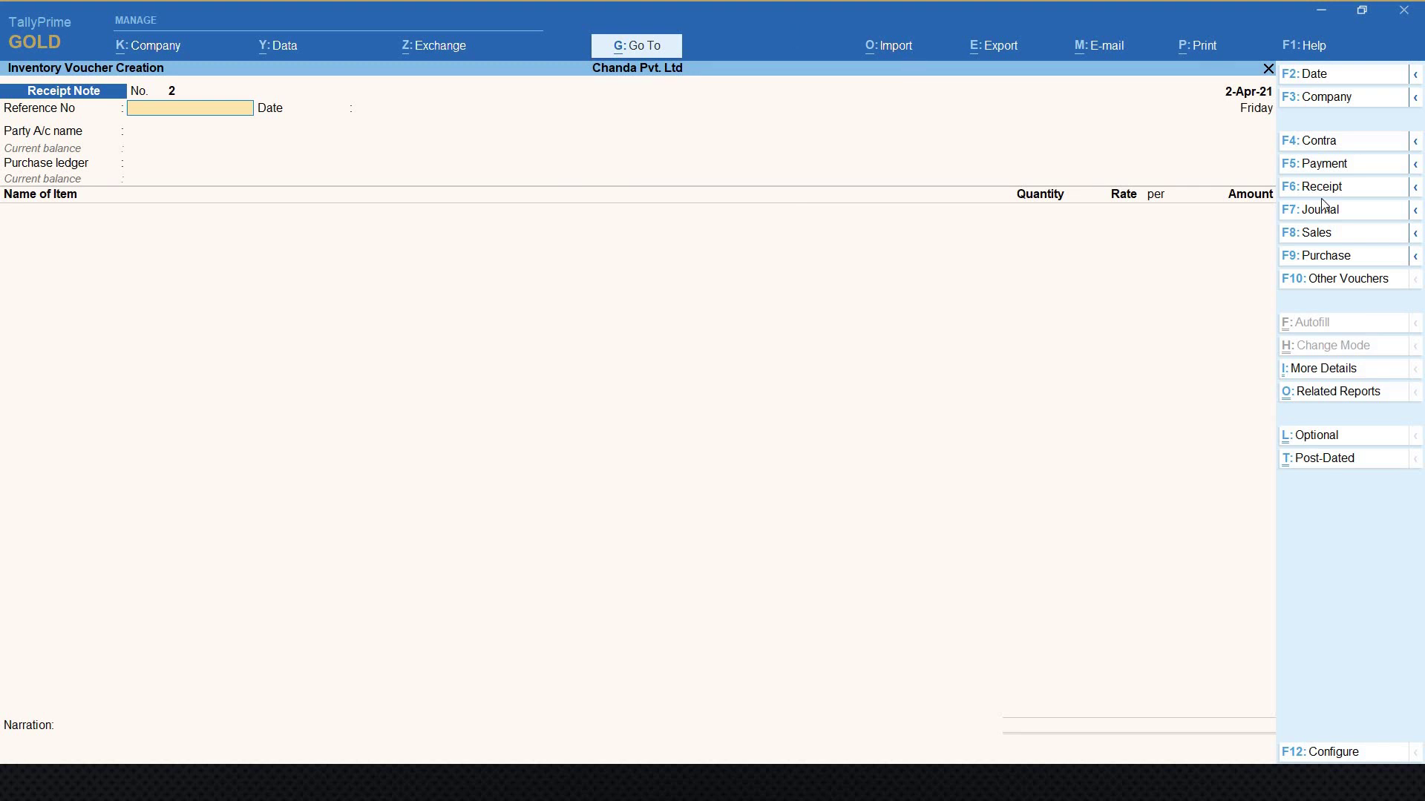
click(1311, 263)
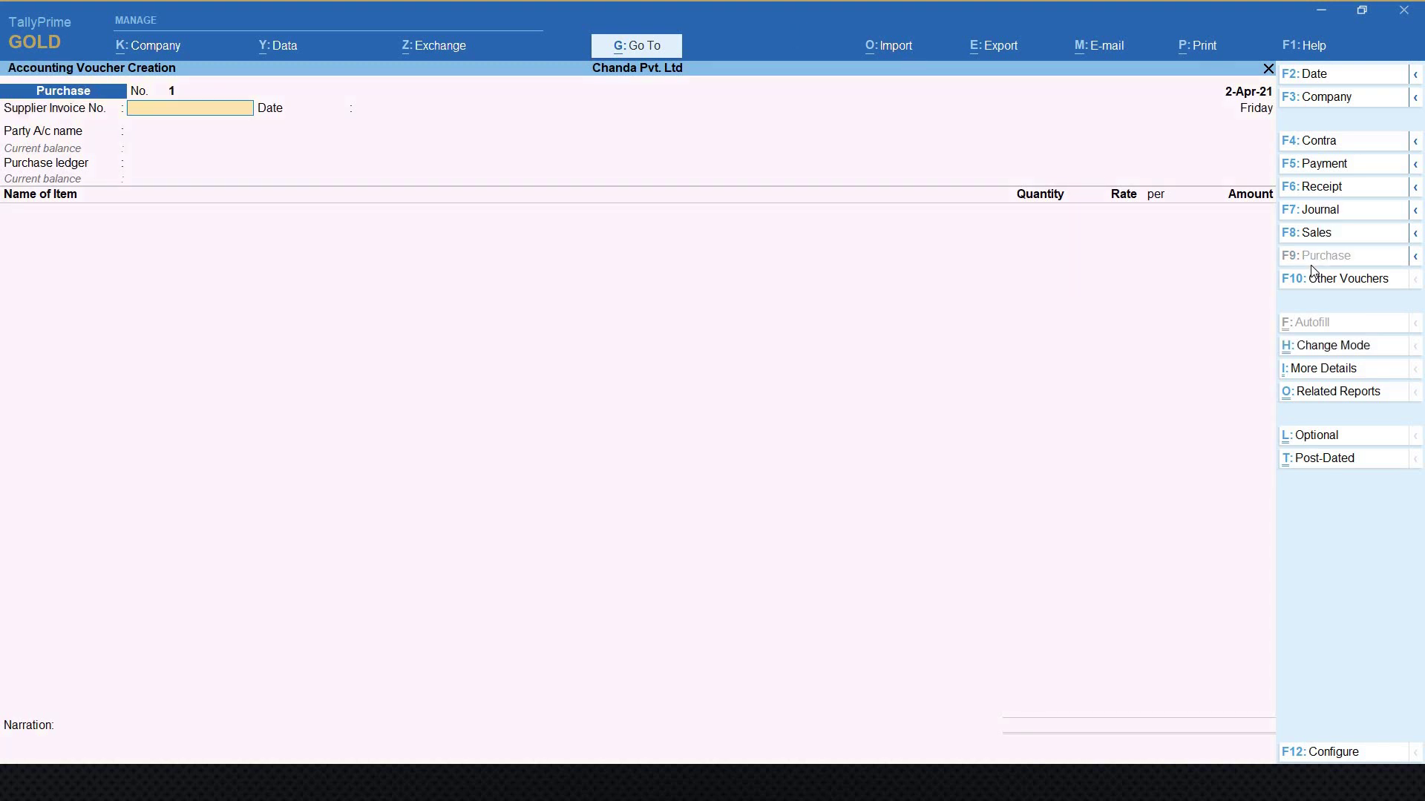
key(F2)
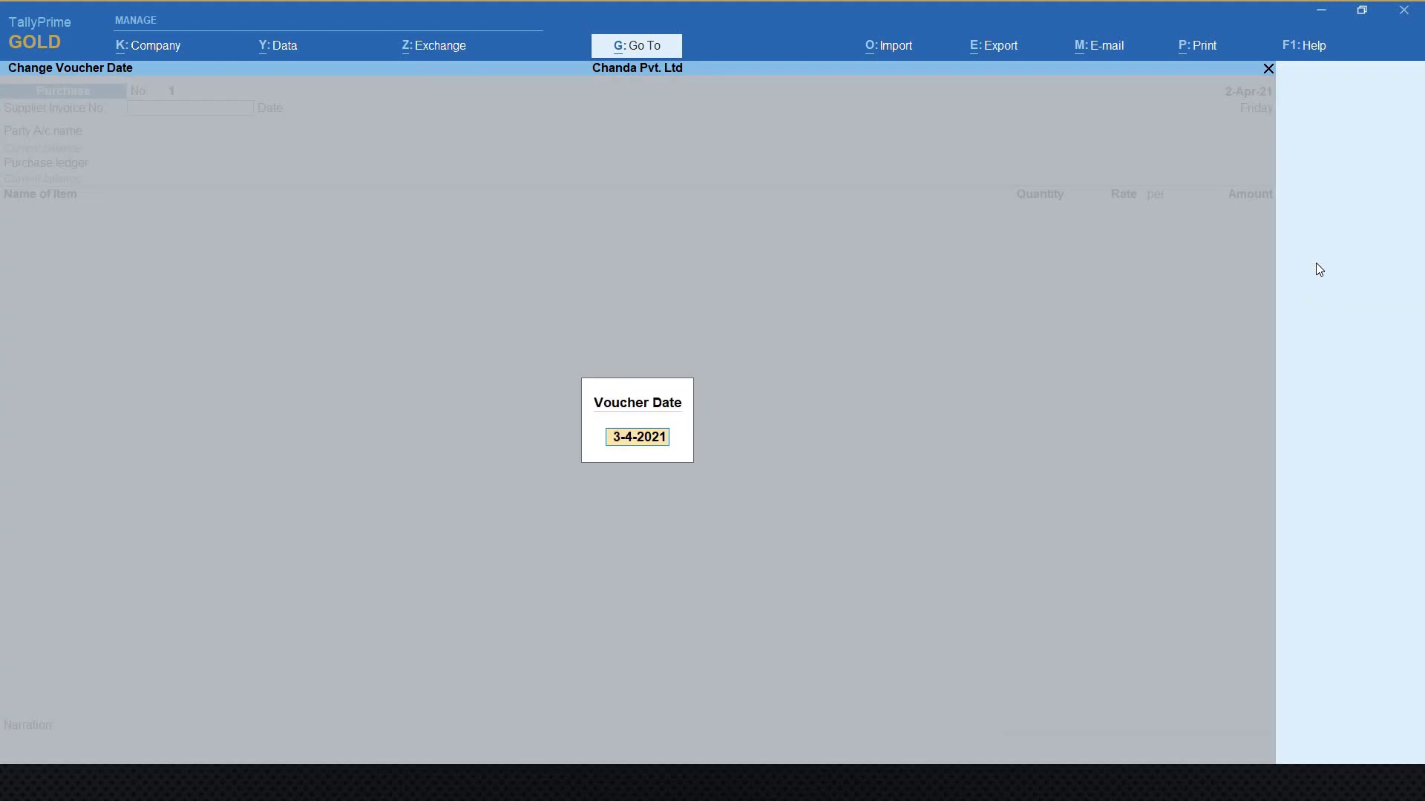
key(Escape)
key(Escape)
key(Escape)
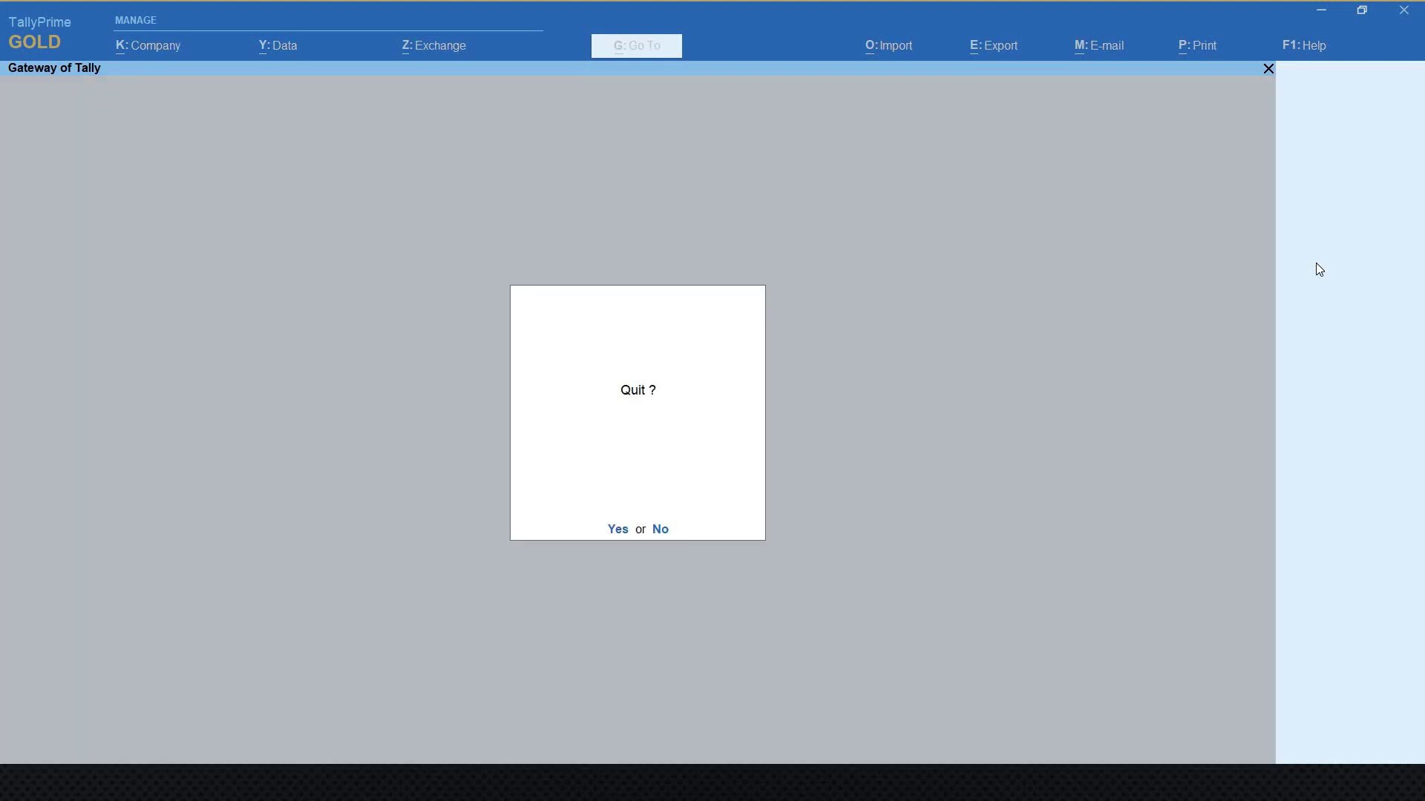
key(Escape)
- View the ledger vouchers of Balaji Trading Com. and return to the Gateway of Tally
text(dalBal)
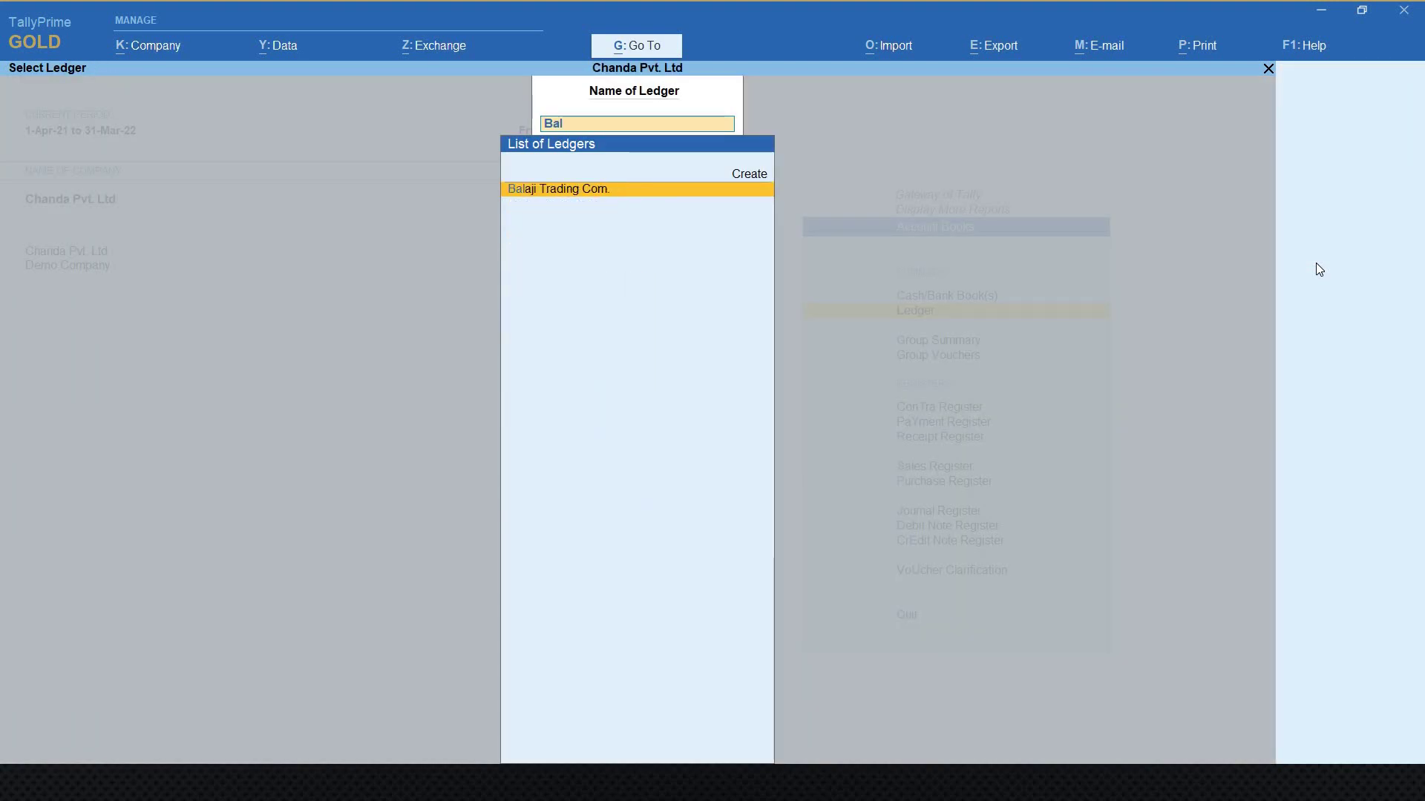
key(Return)
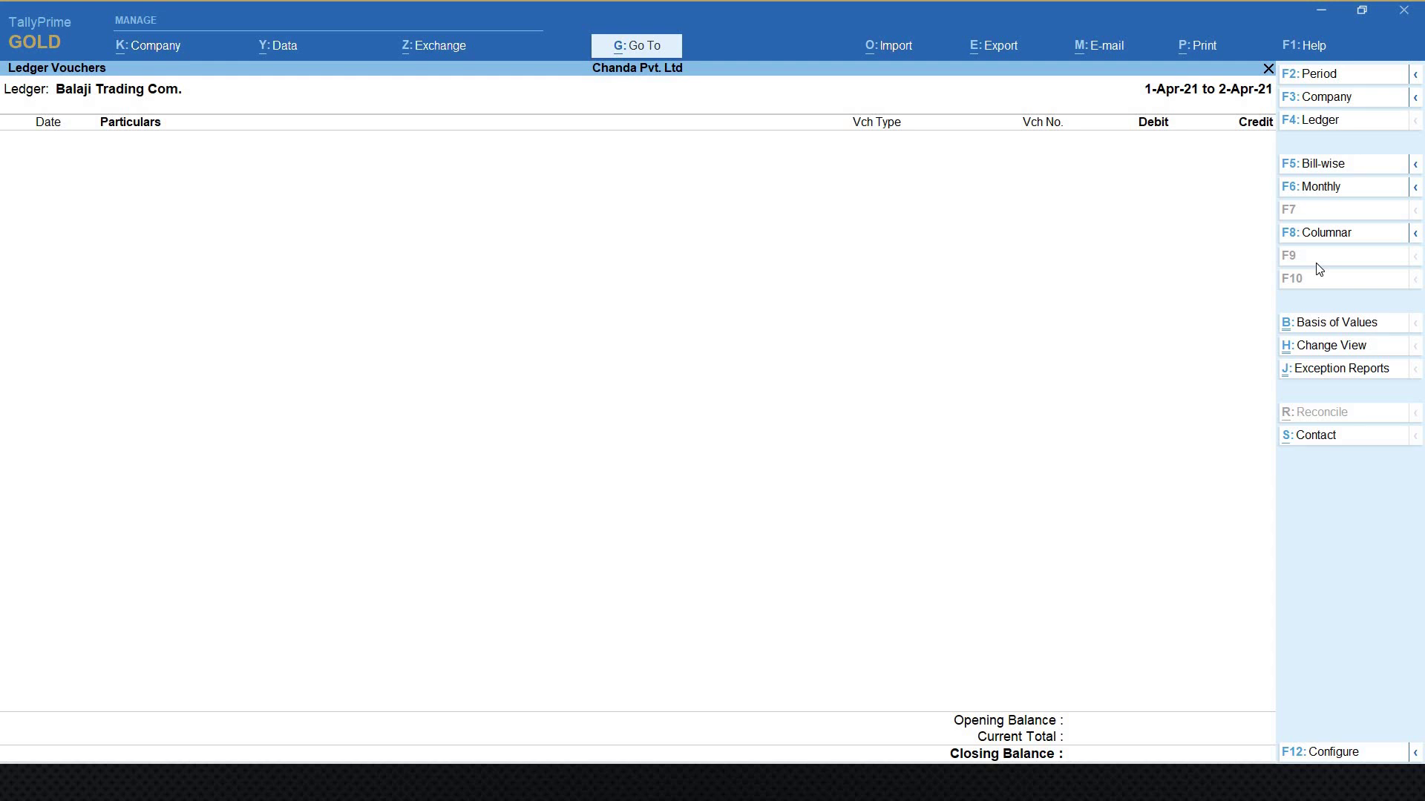
key(Escape)
key(Escape)
key(Escape)
key(Escape)
key(Escape)
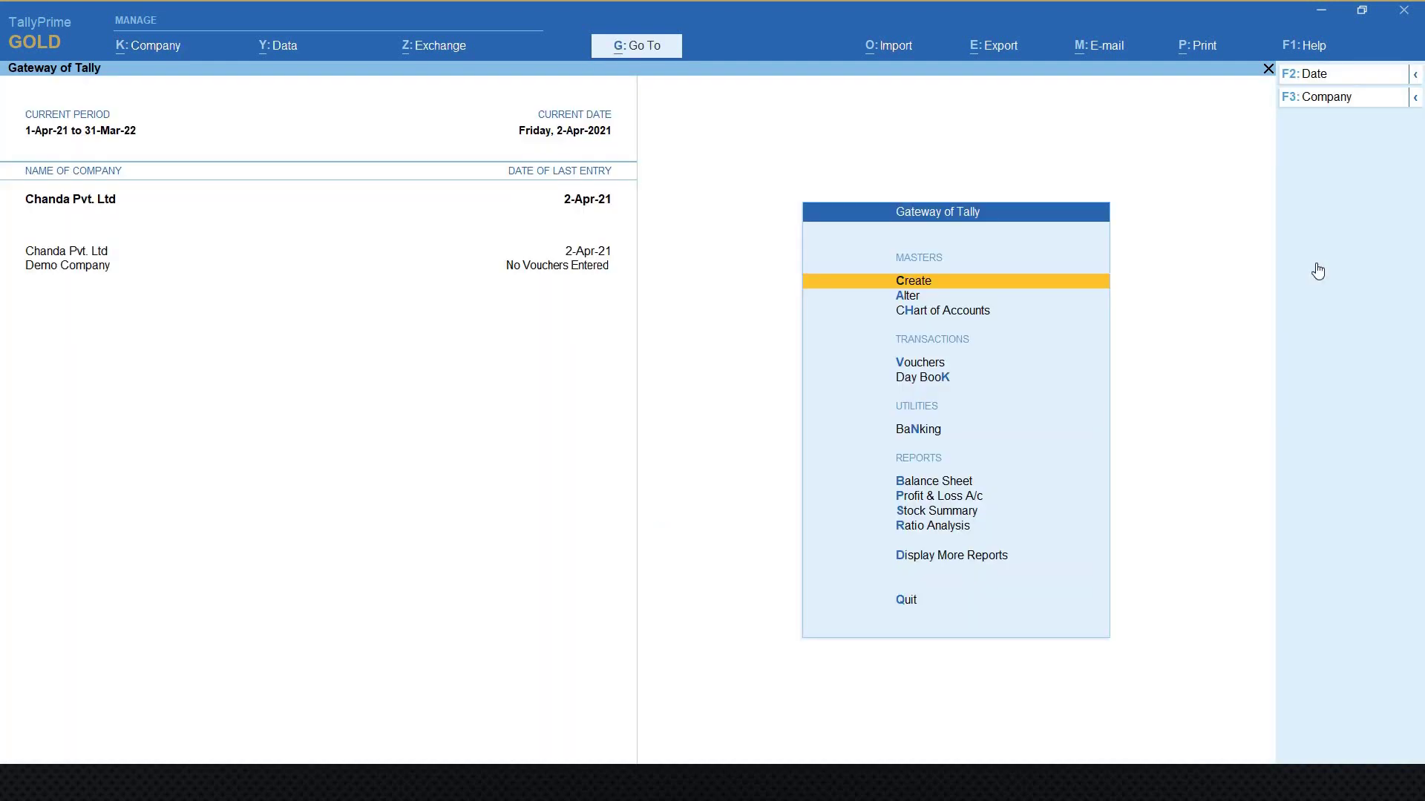
- Check the closing balances of the stock groups in the Stock Summary and close the report
key(s)
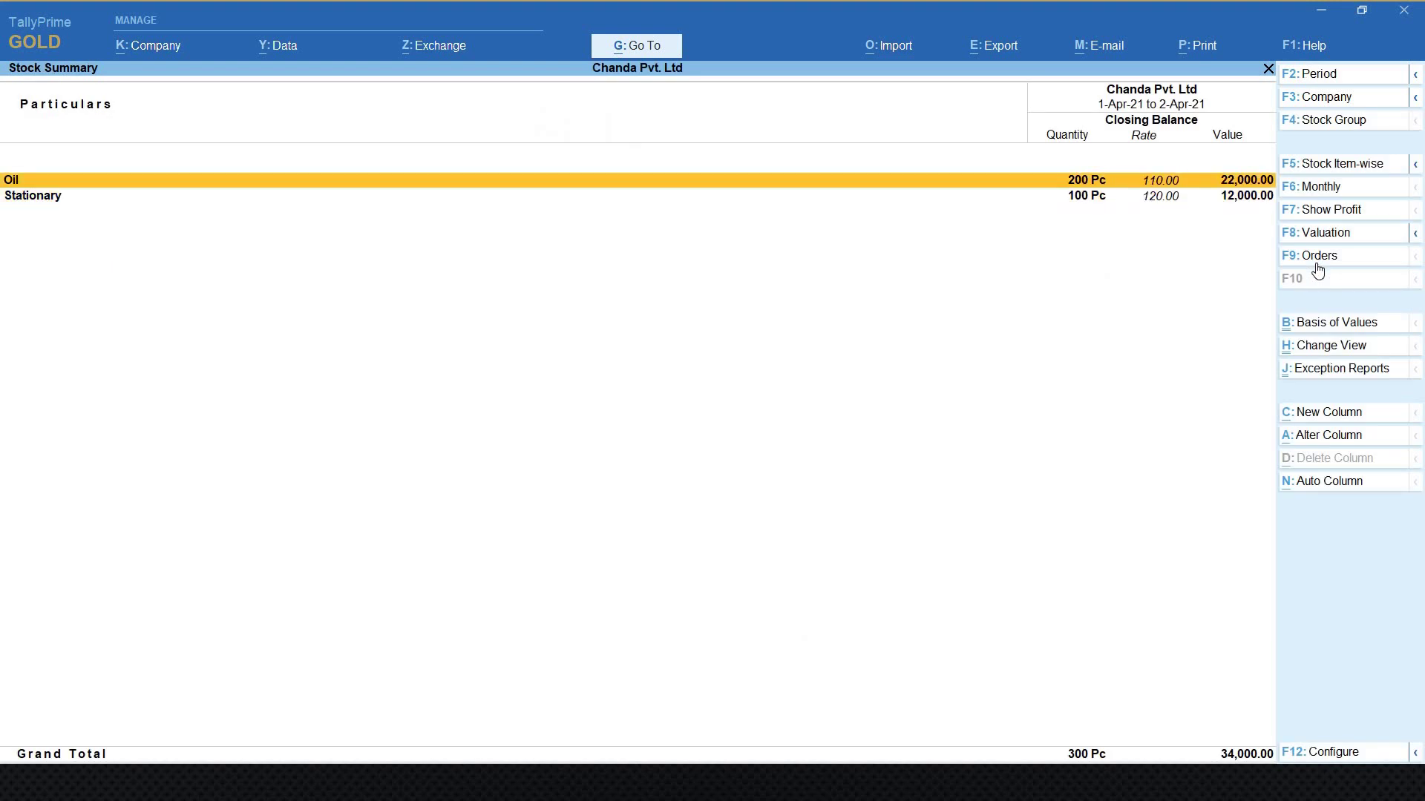
key(Down)
key(Up)
key(Escape)
key(Escape)
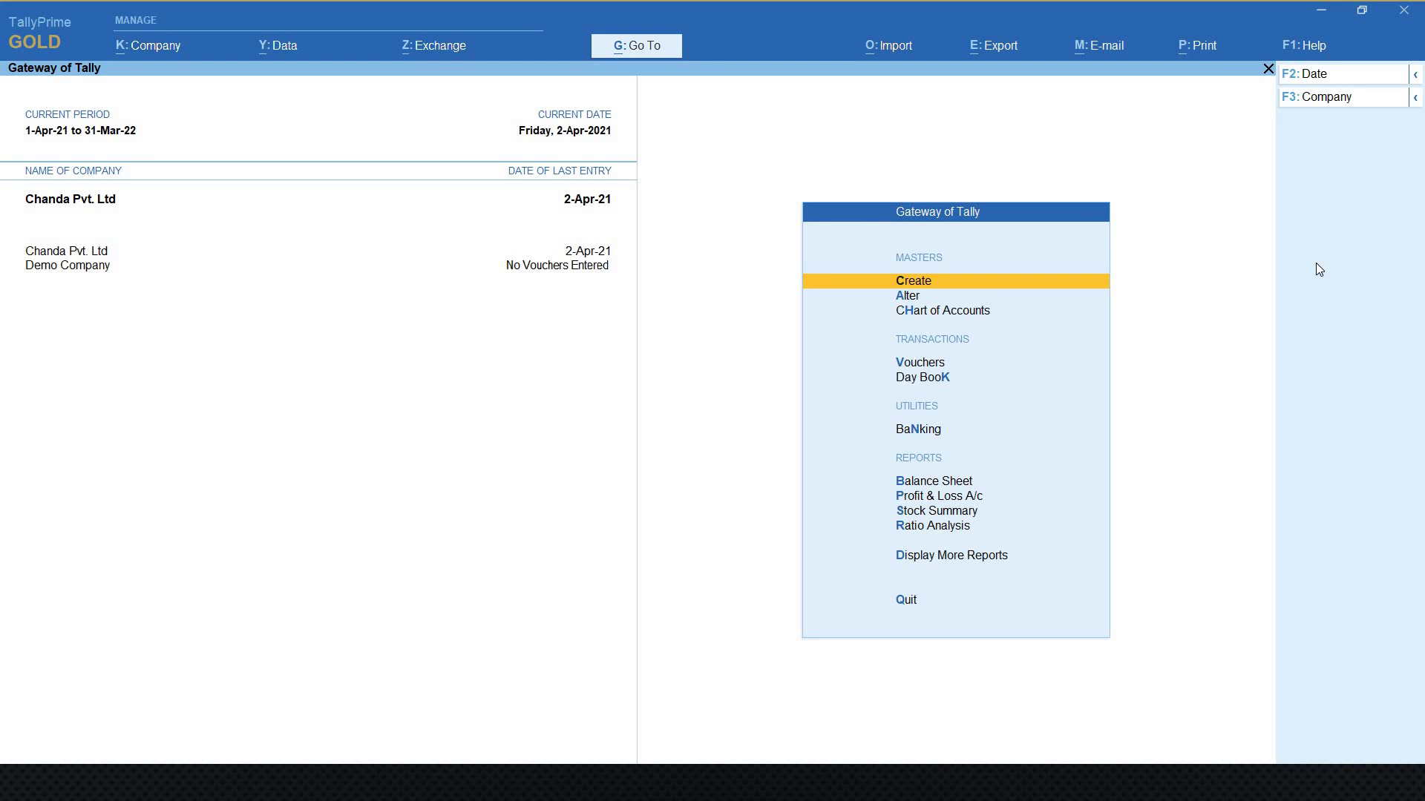
- Start a purchase voucher dated 3-4-2021, leaving the supplier invoice number and date blank
key(v)
key(F9)
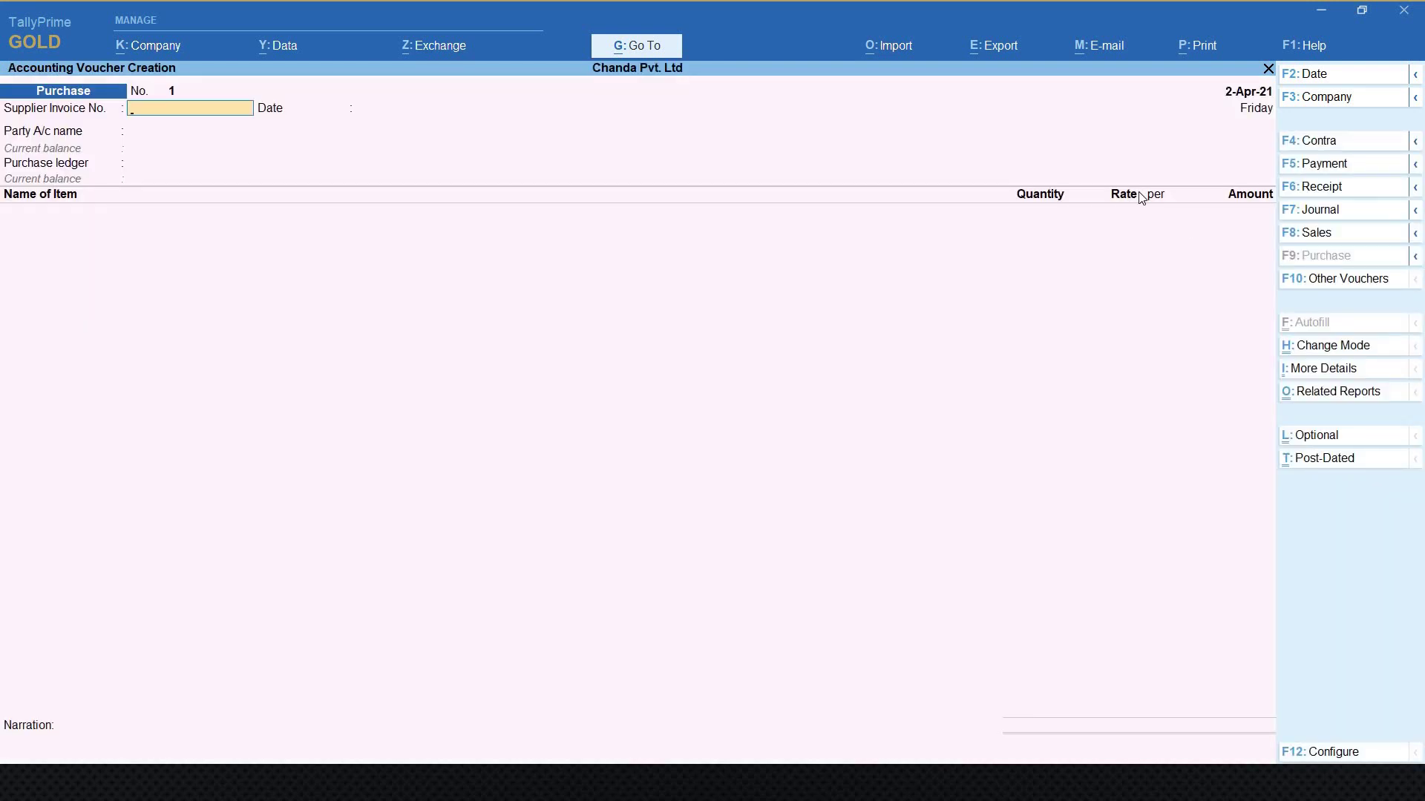
key(F2)
text(3-4-2021)
key(Return)
key(Return)
key(Return)
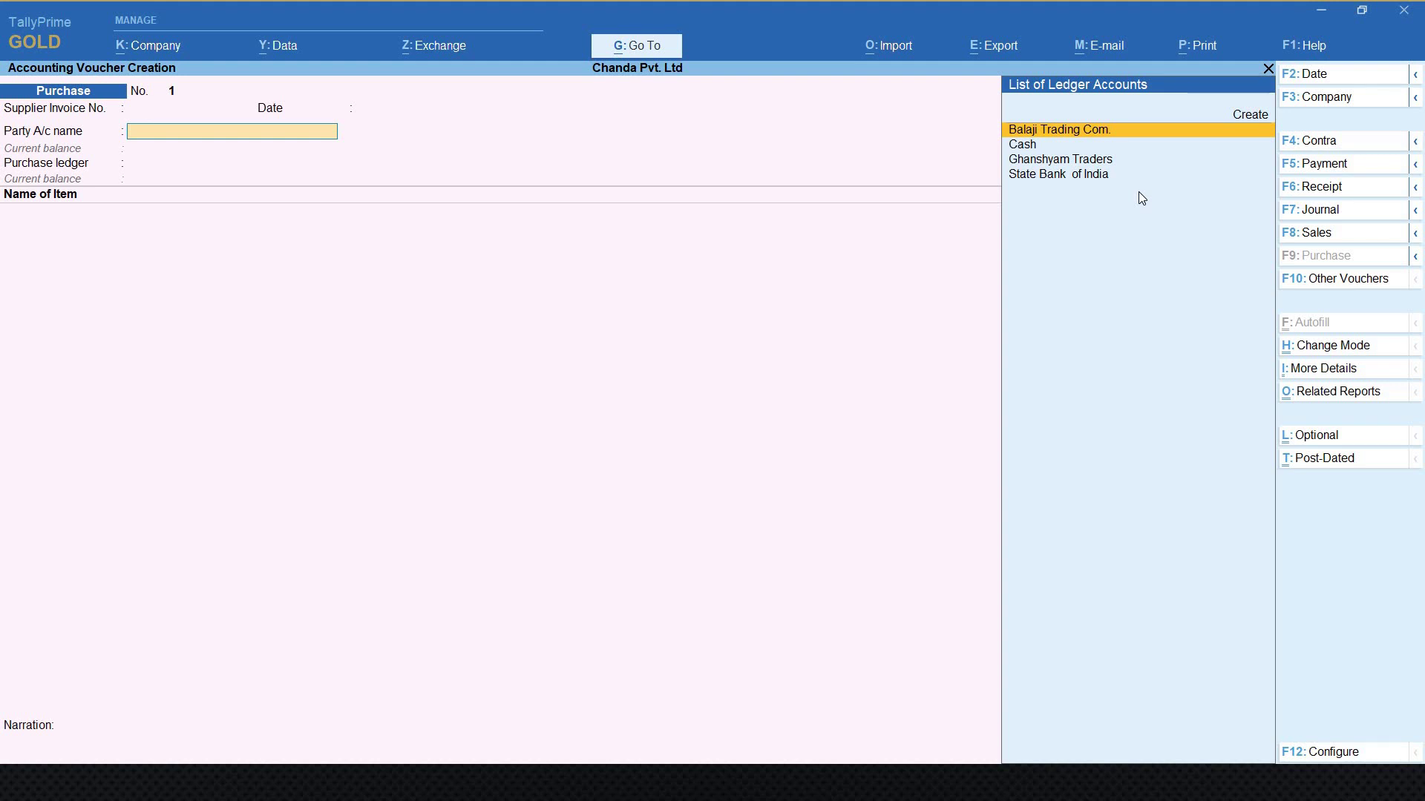
- Select Balaji Trading Com. as the party and link the purchase to receipt note tracking number 1, leaving the other receipt details unchanged
key(Return)
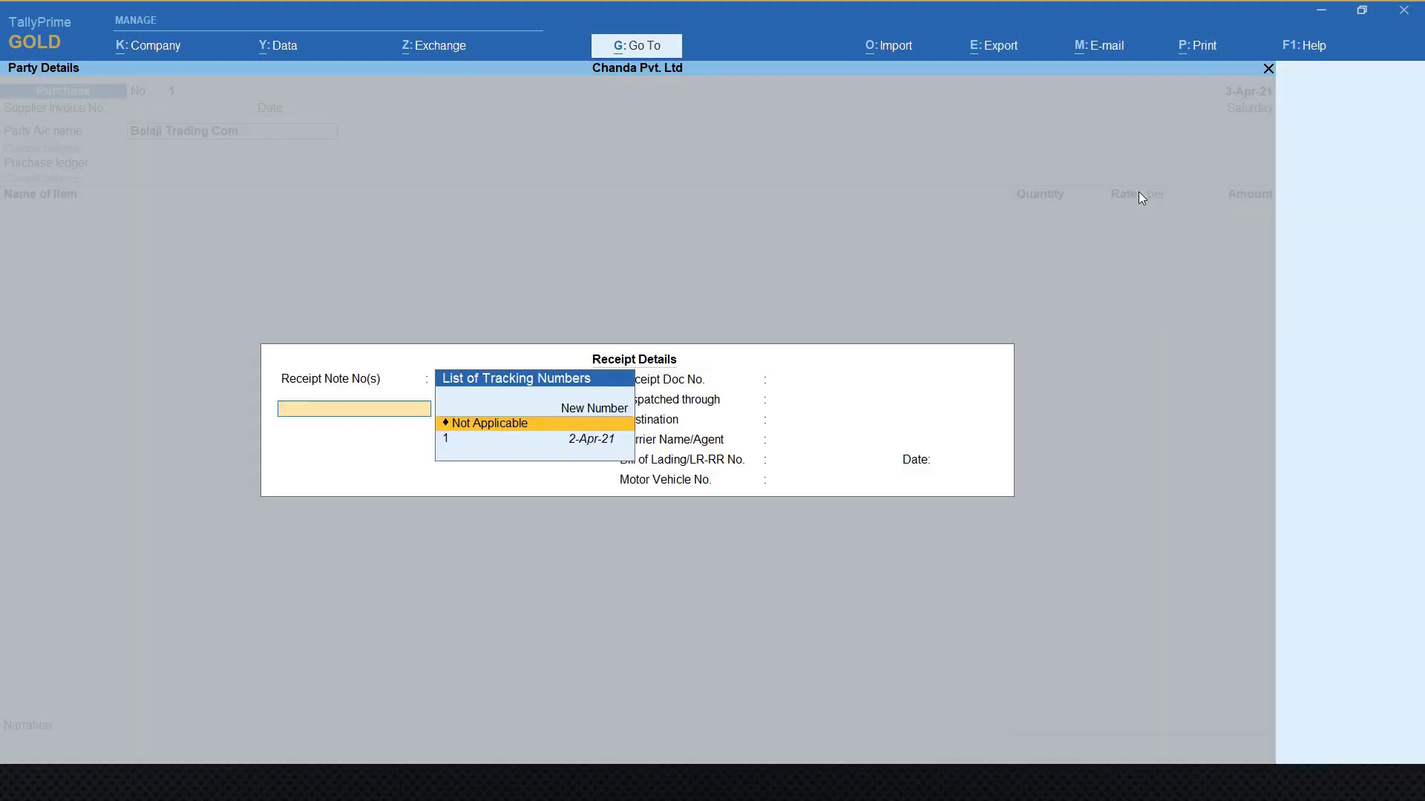
key(Down)
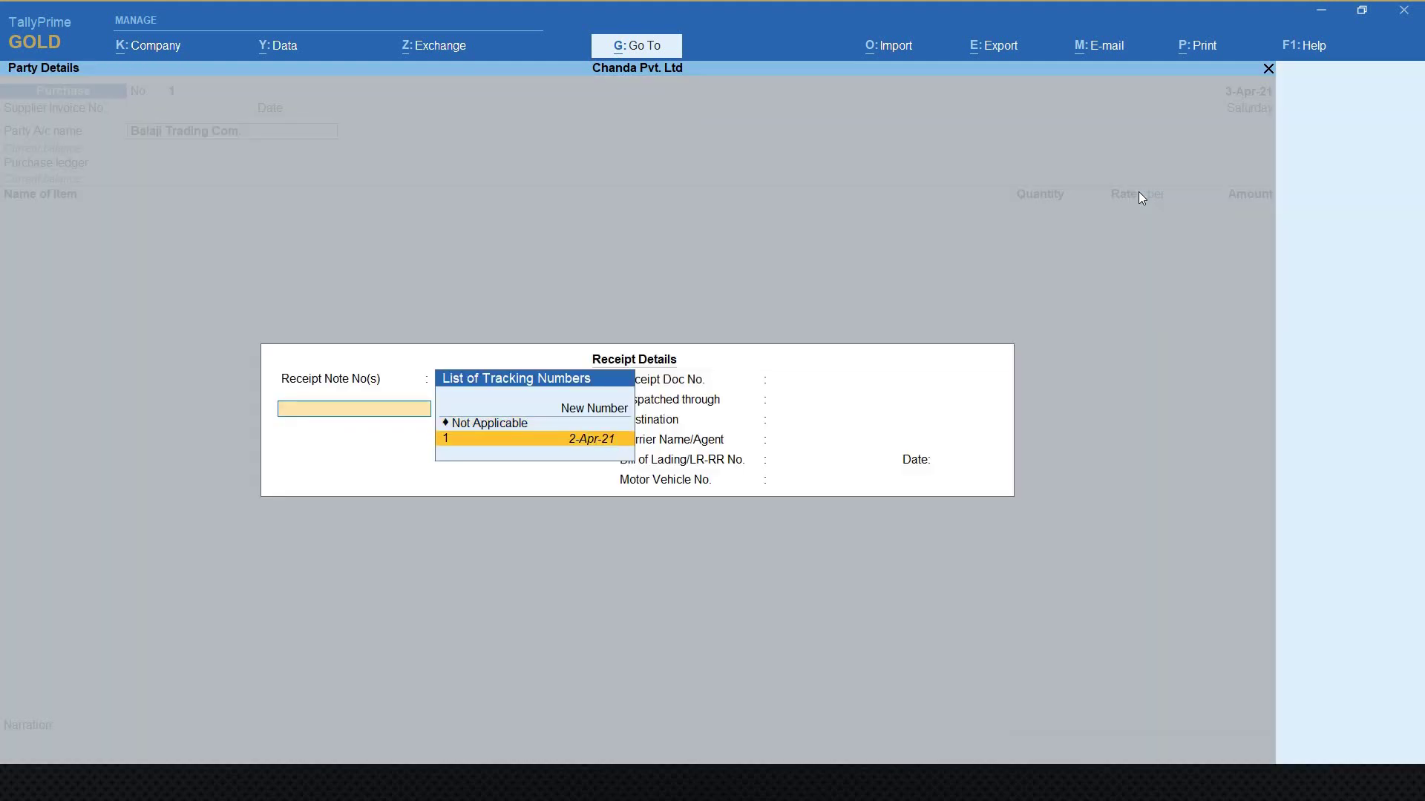
key(Up)
key(Down)
key(Return)
key(Return)
key(Return)
key(Return)
key(Return)
key(Return)
key(Return)
key(Return)
key(Return)
key(Return)
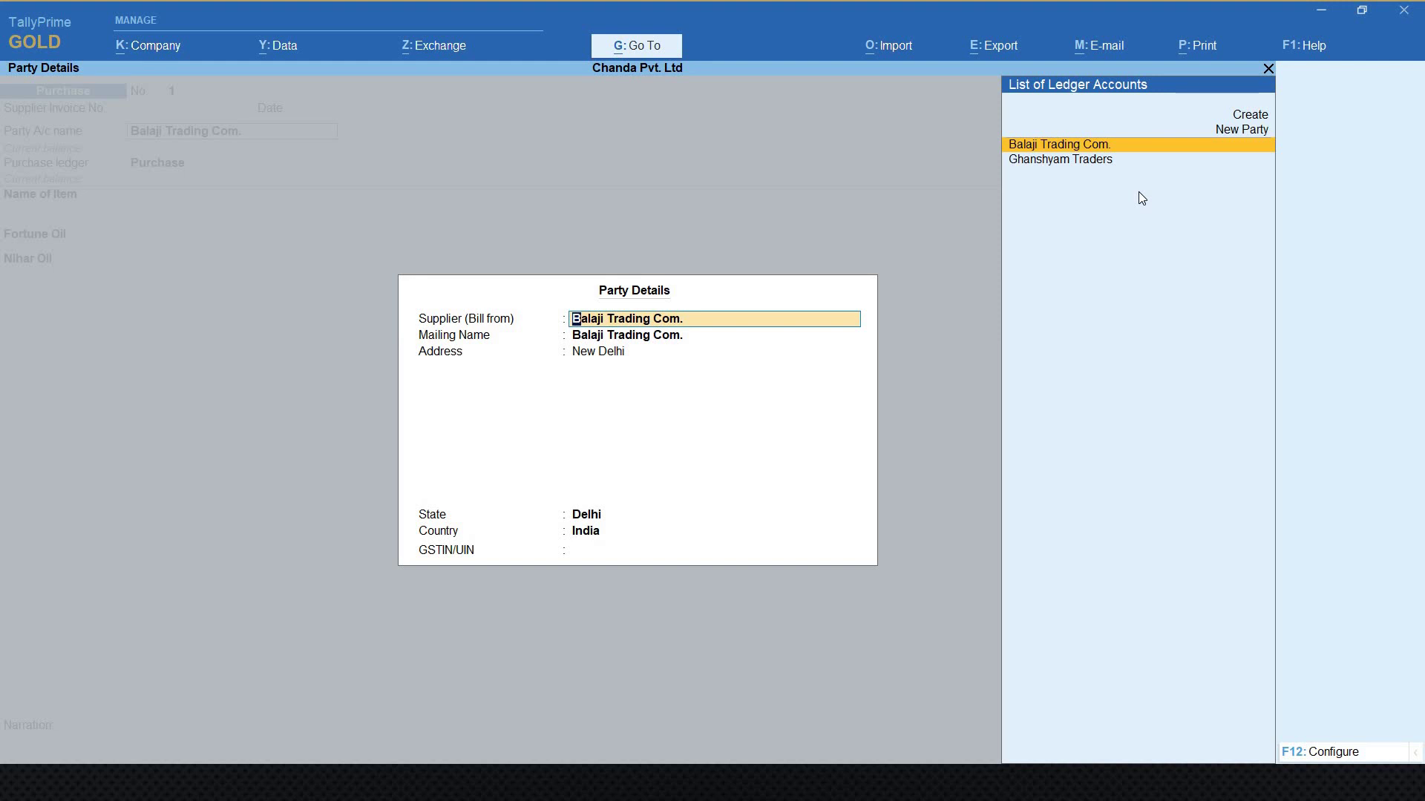
- Accept the supplier's party details and keep Purchase as the purchase ledger
key(Return)
key(Return)
key(Return)
key(Return)
key(Return)
key(Return)
key(Return)
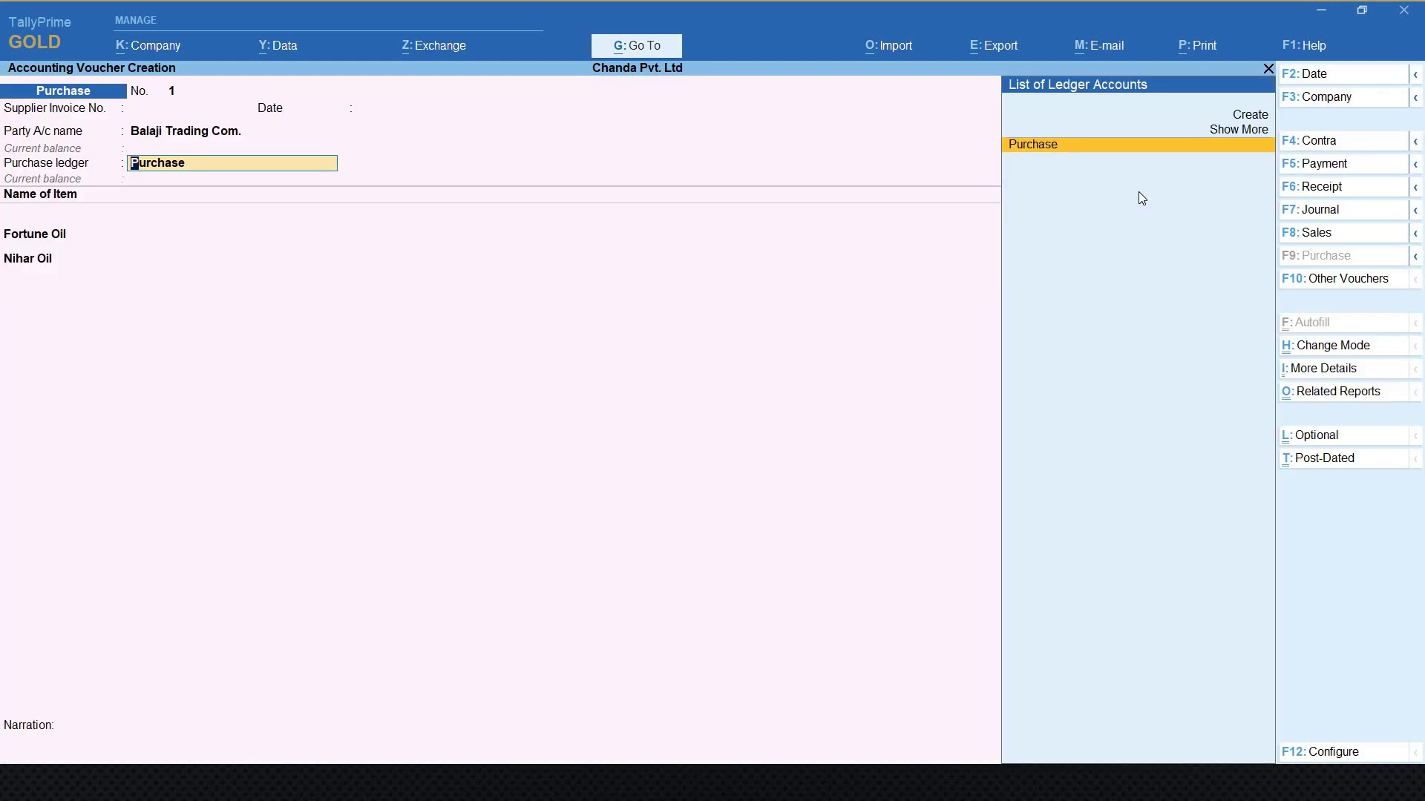
key(Return)
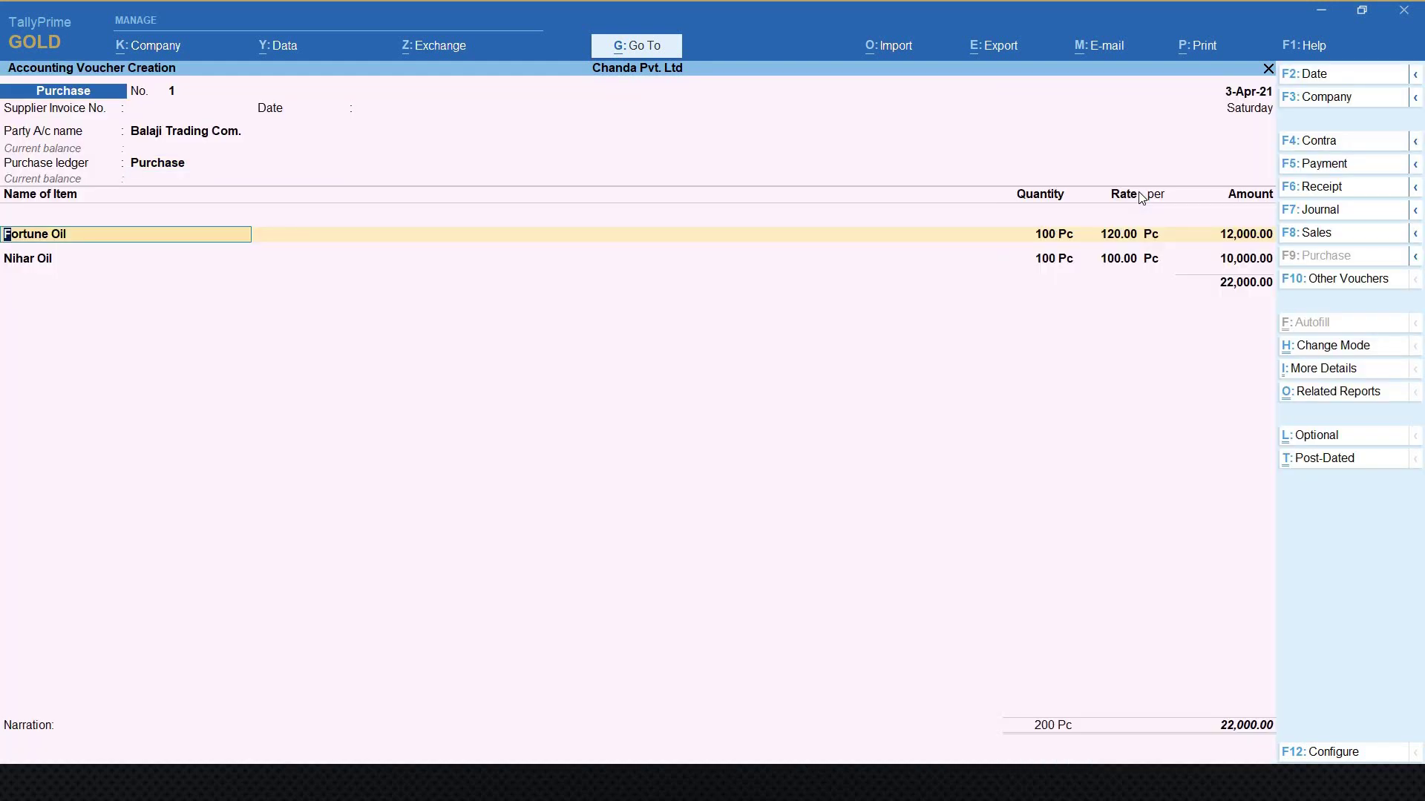
- Save the purchase voucher with its Fortune Oil and Nihar Oil lines and quit voucher creation
key(ctrl)
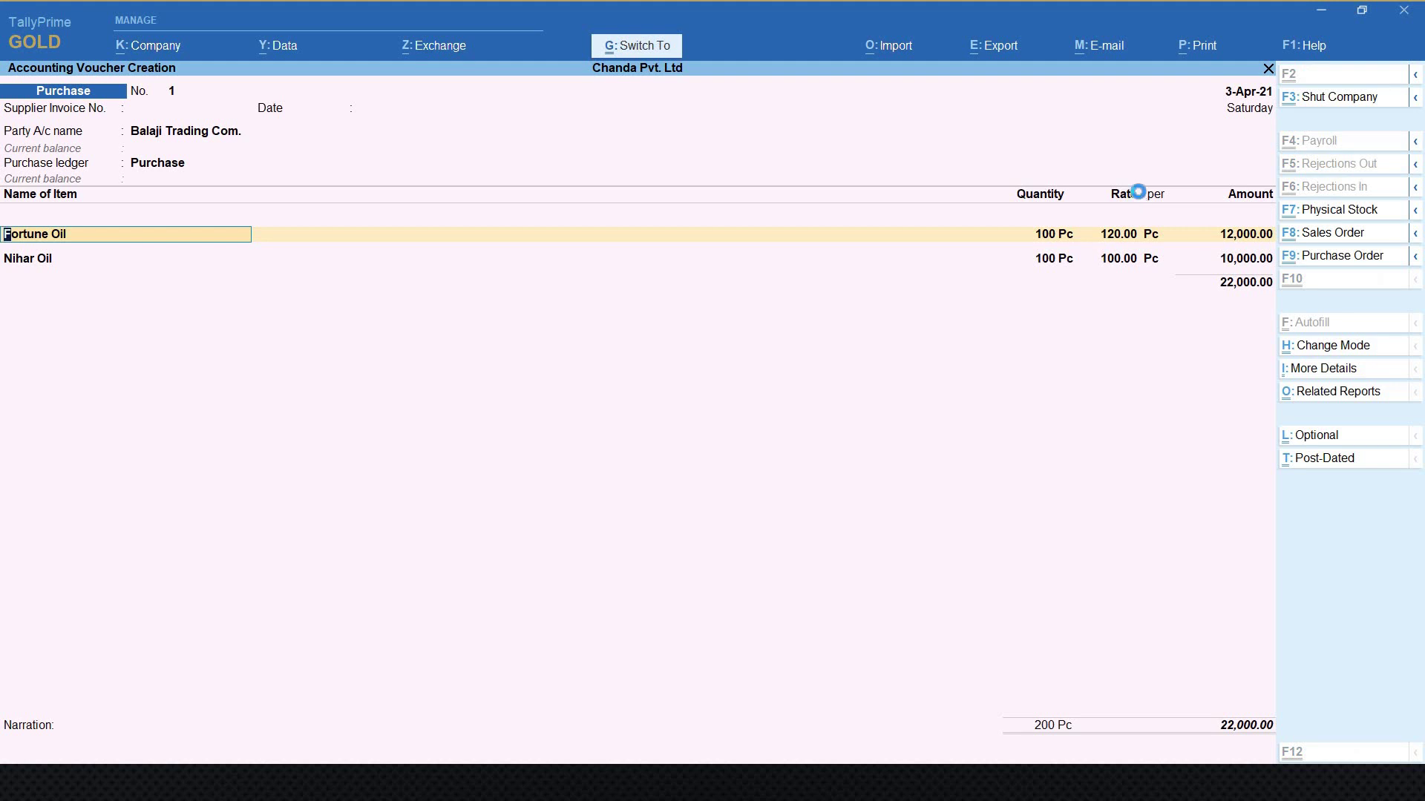
key(ctrl+a)
key(Escape)
key(Return)
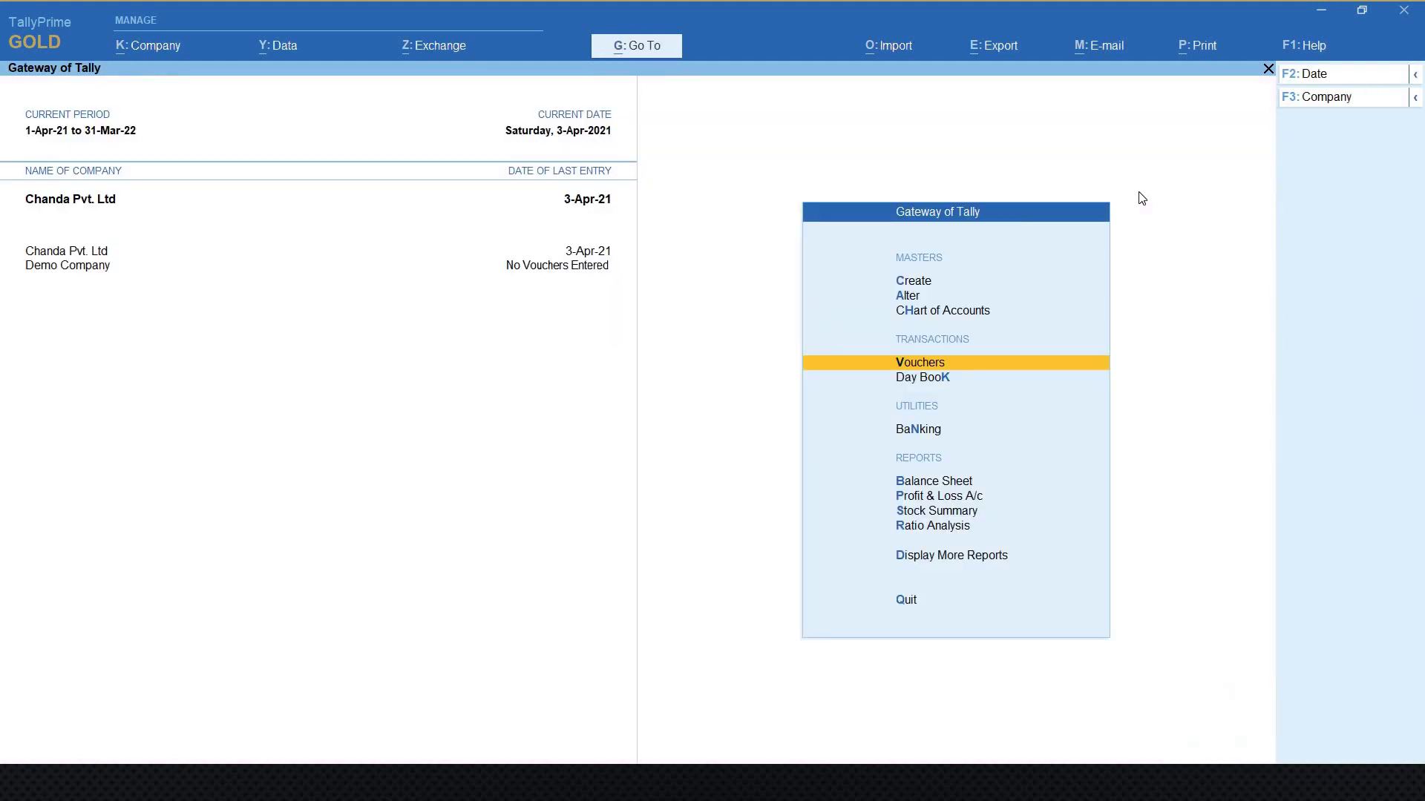
- Review the Balaji Trading Com. ledger for the newly saved purchase and return to the Gateway of Tally
key(Up)
key(Up)
key(Up)
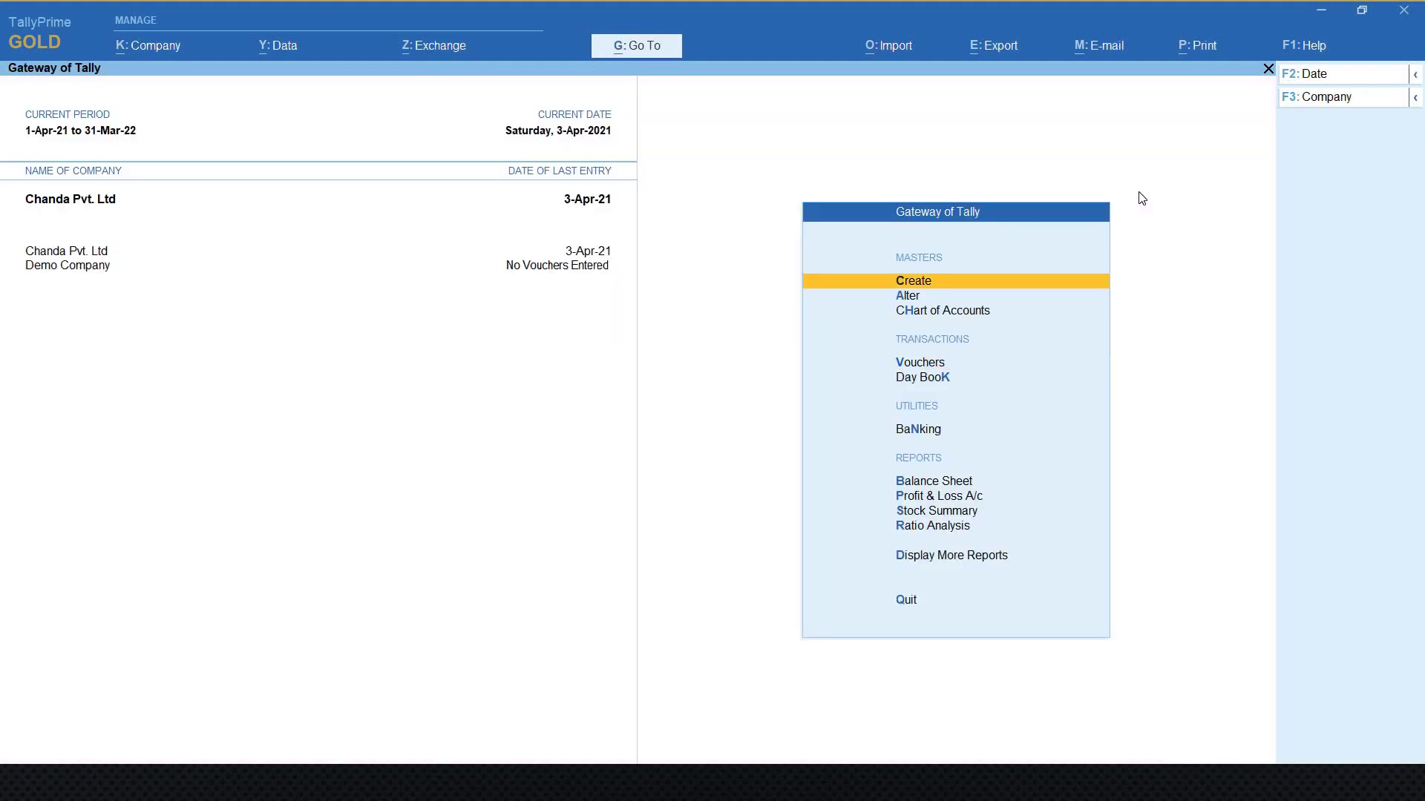
key(d)
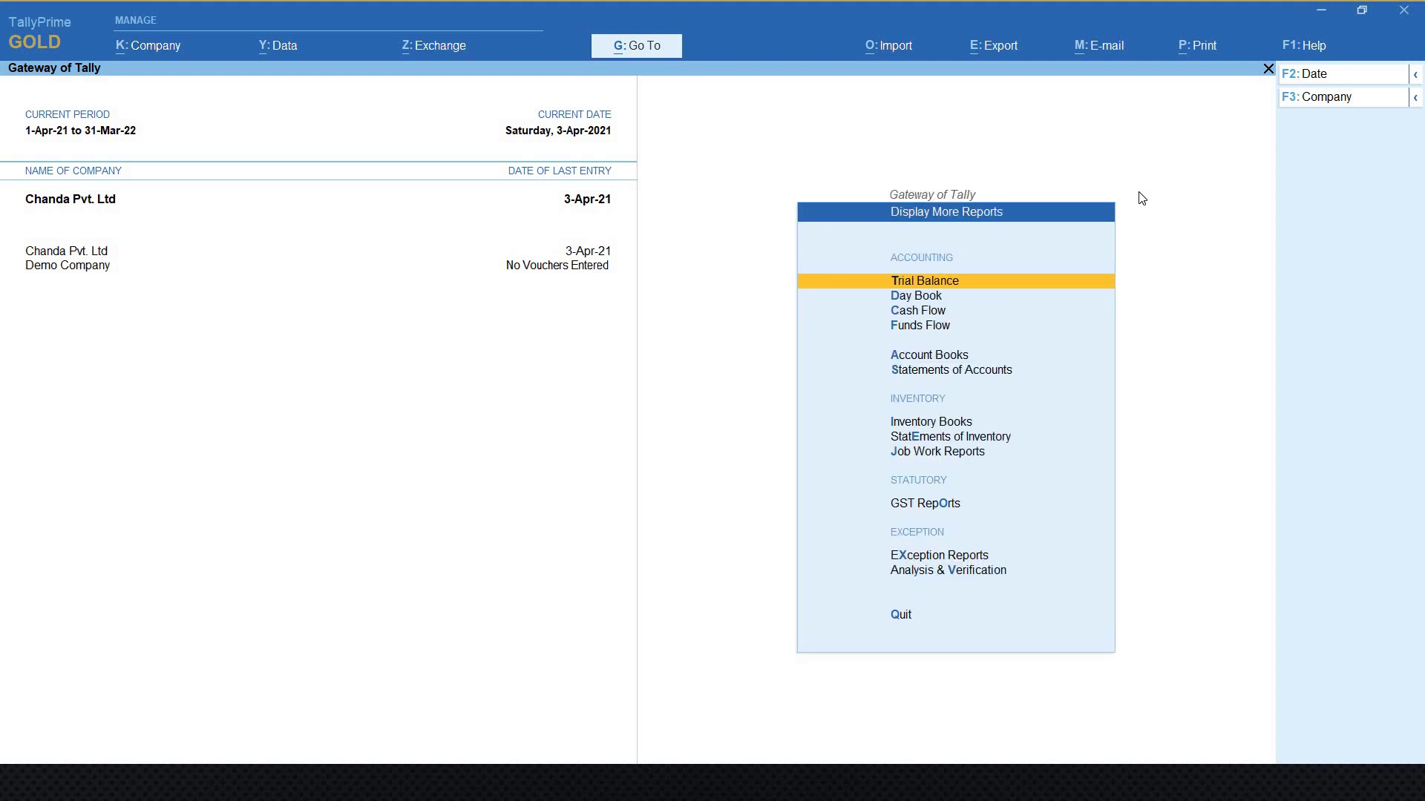
key(Down)
key(Down)
key(Down)
key(Down)
key(Return)
key(Down)
key(Return)
text(Ba)
key(Return)
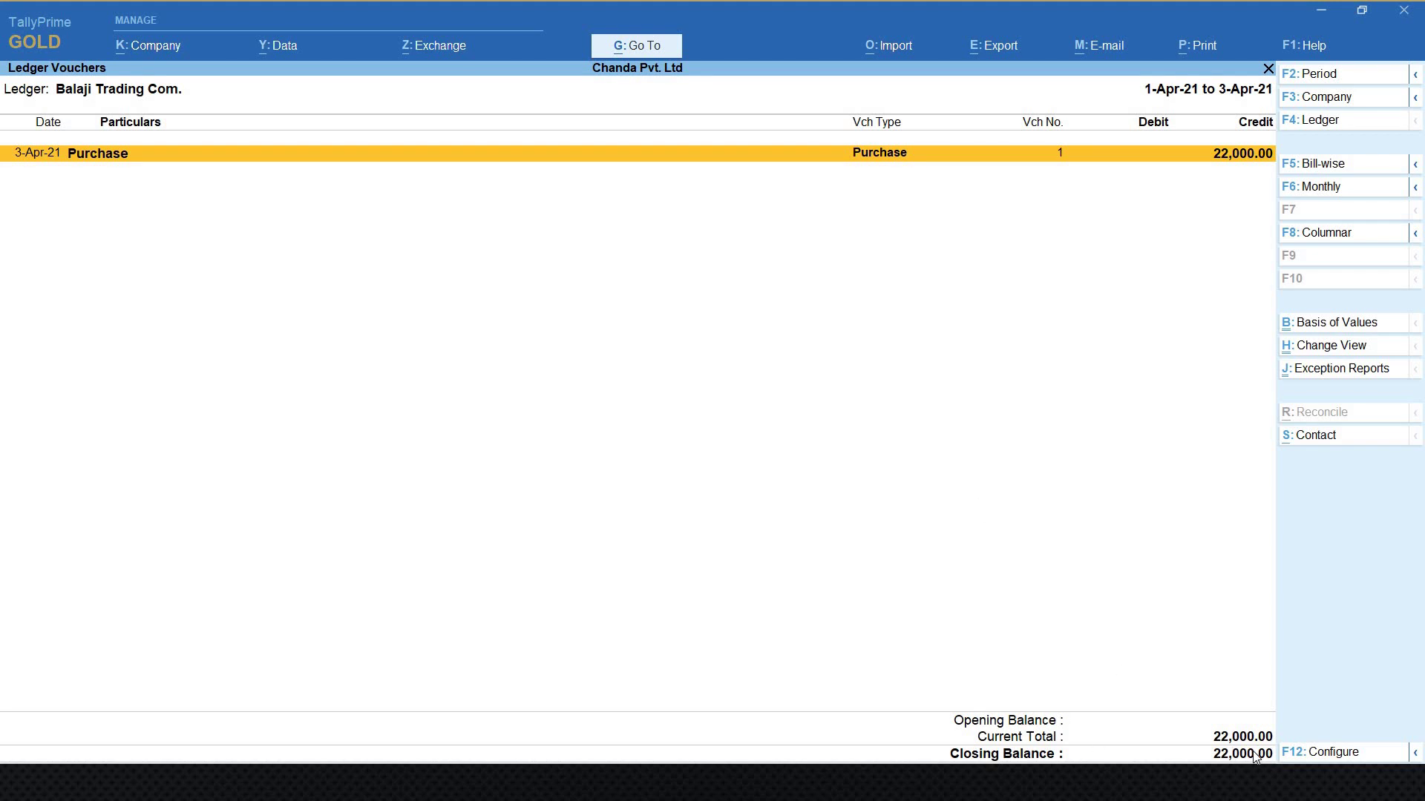
key(Escape)
key(Escape)
key(Escape)
key(Escape)
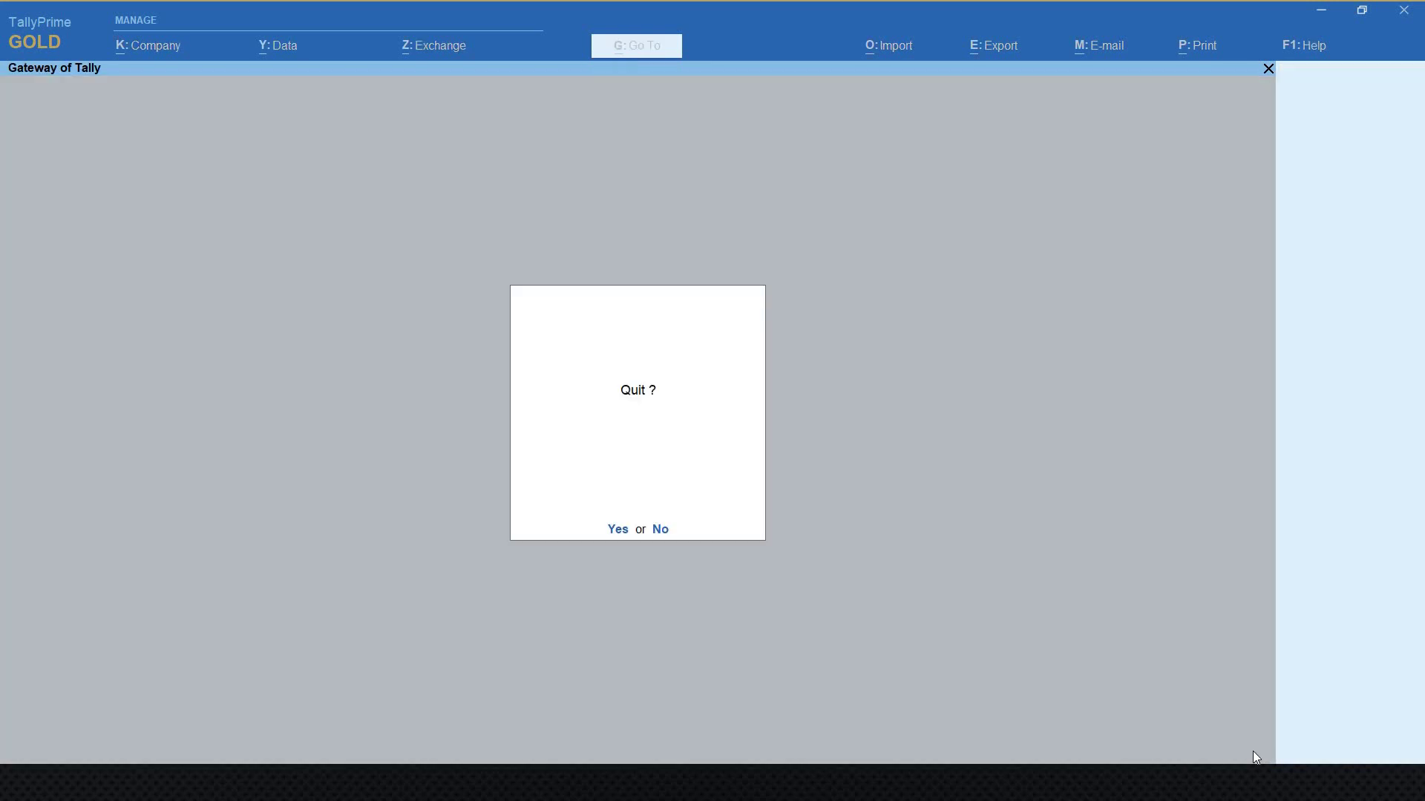
key(Escape)
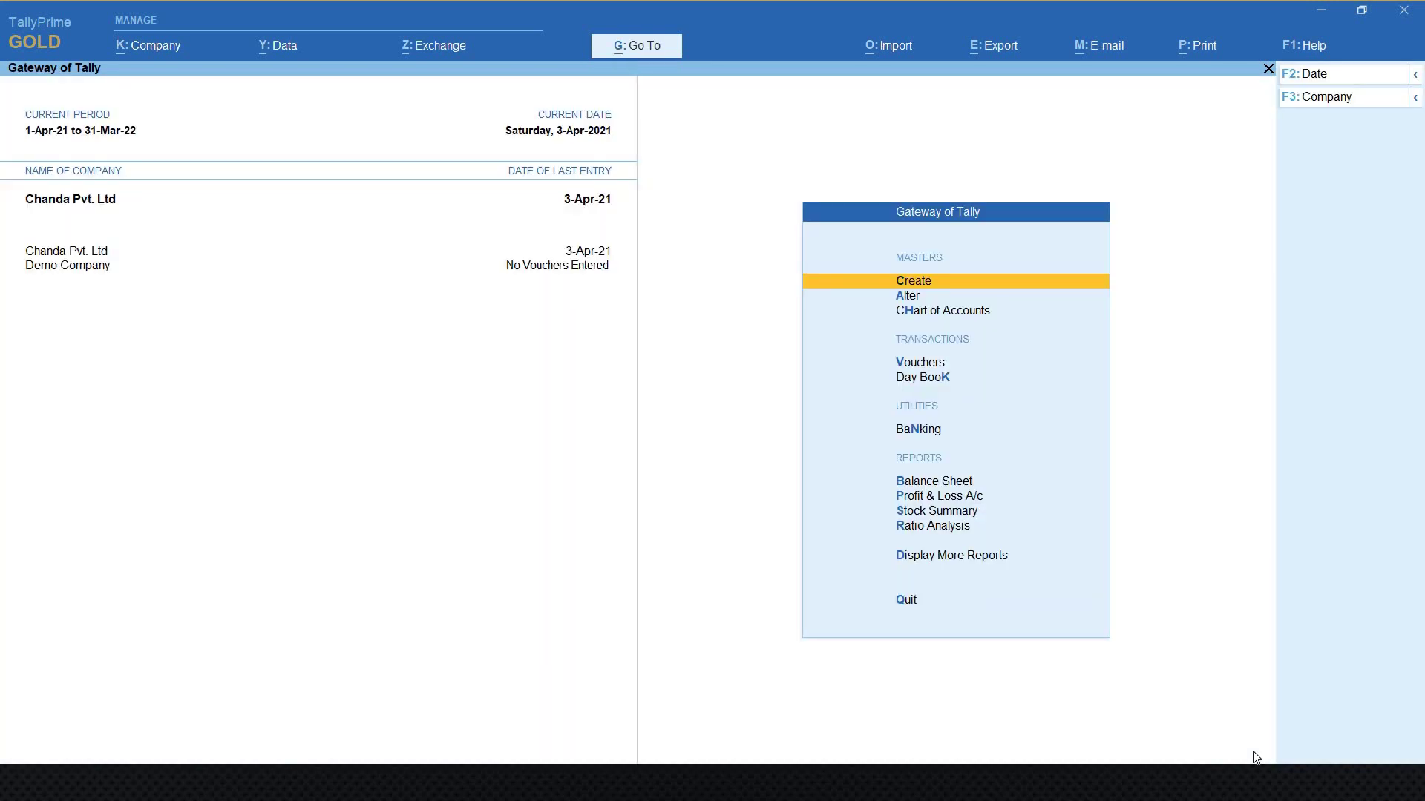
- Start a payment voucher with State Bank of India as the paying account
key(v)
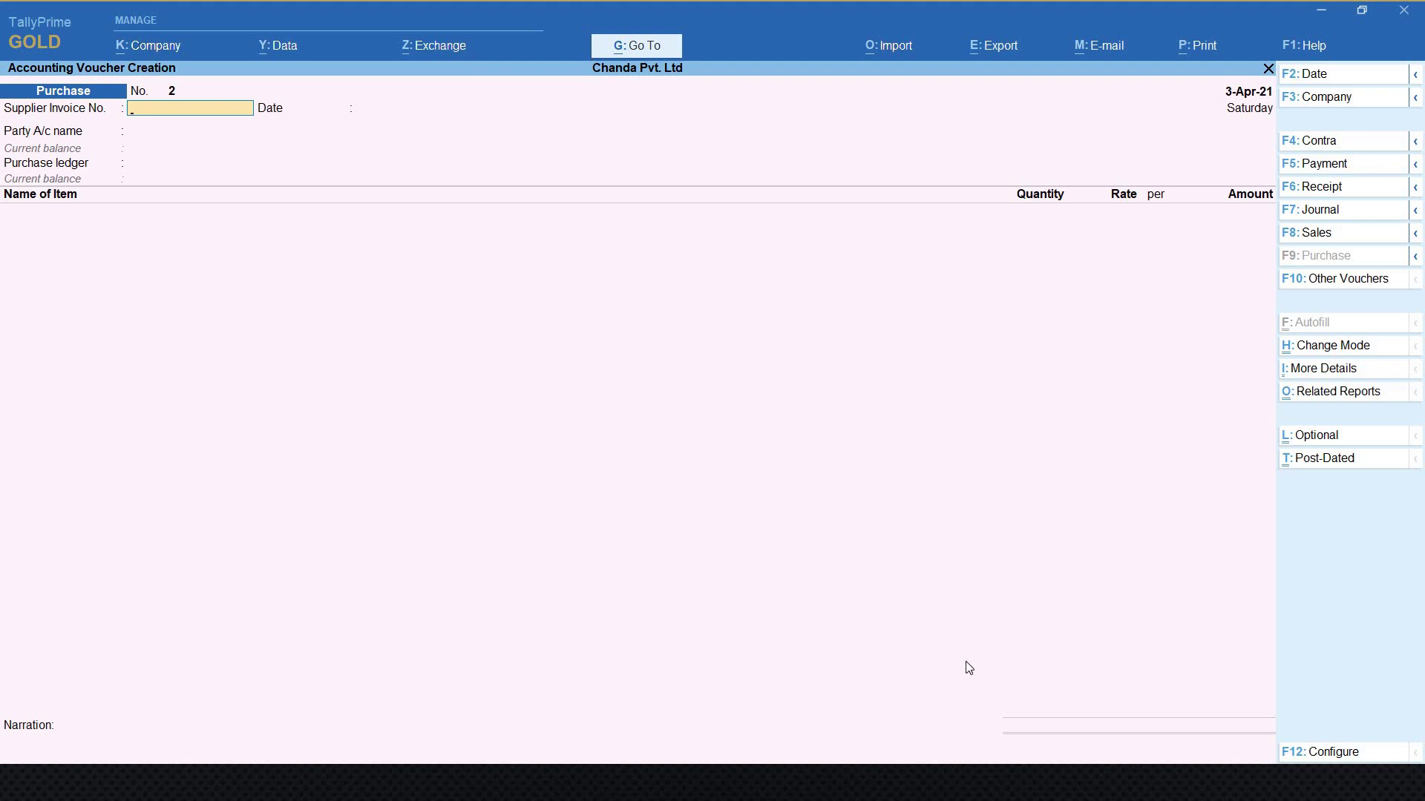
click(1322, 165)
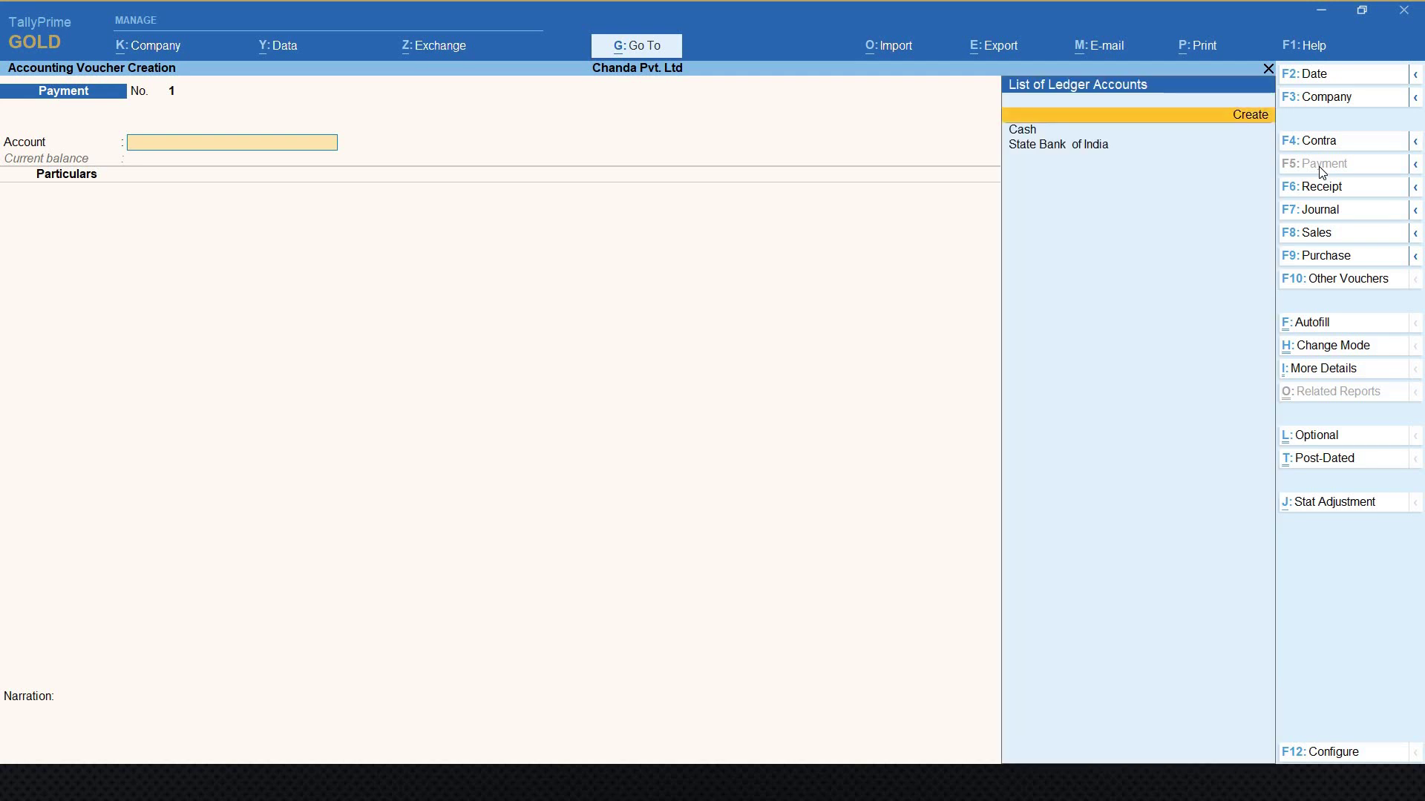
key(Down)
key(Down)
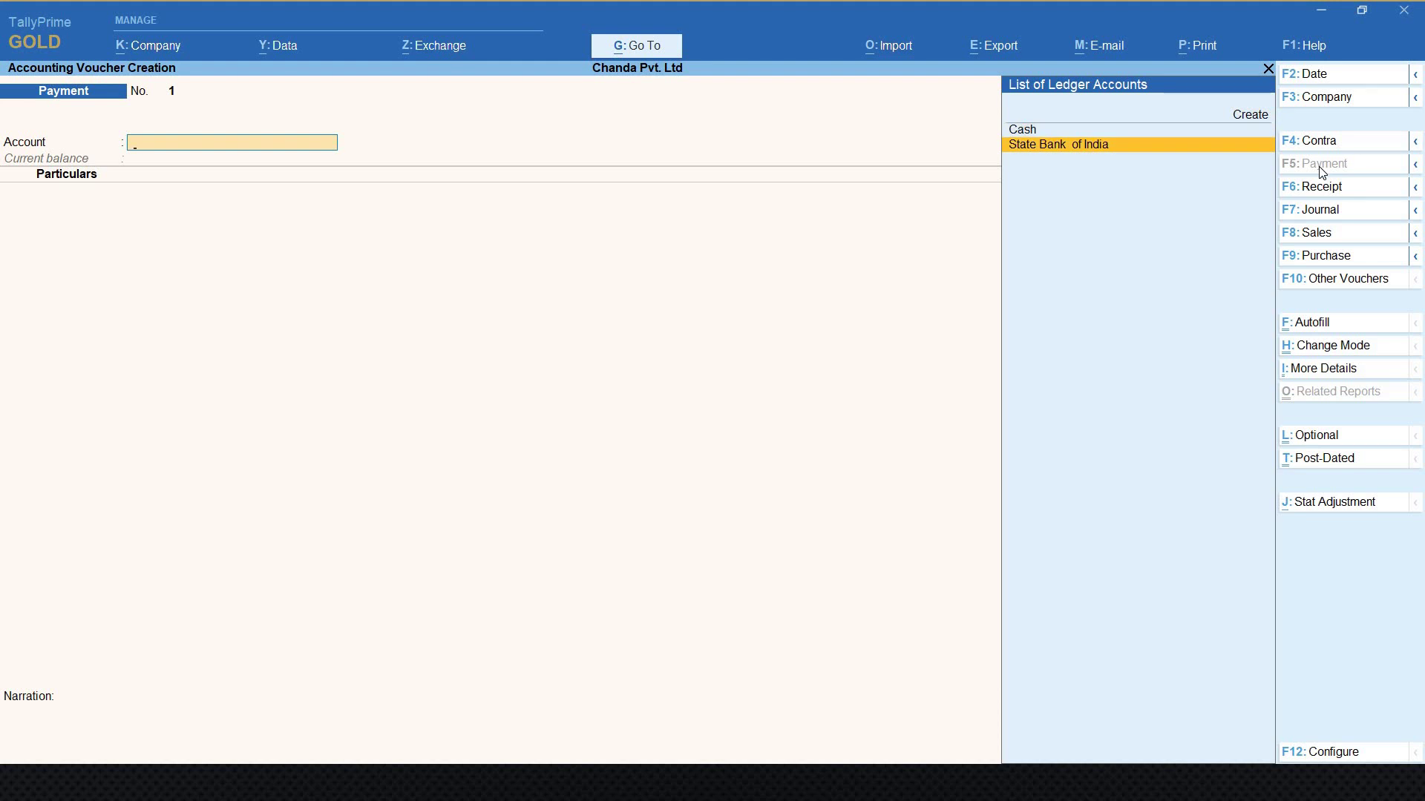
key(Return)
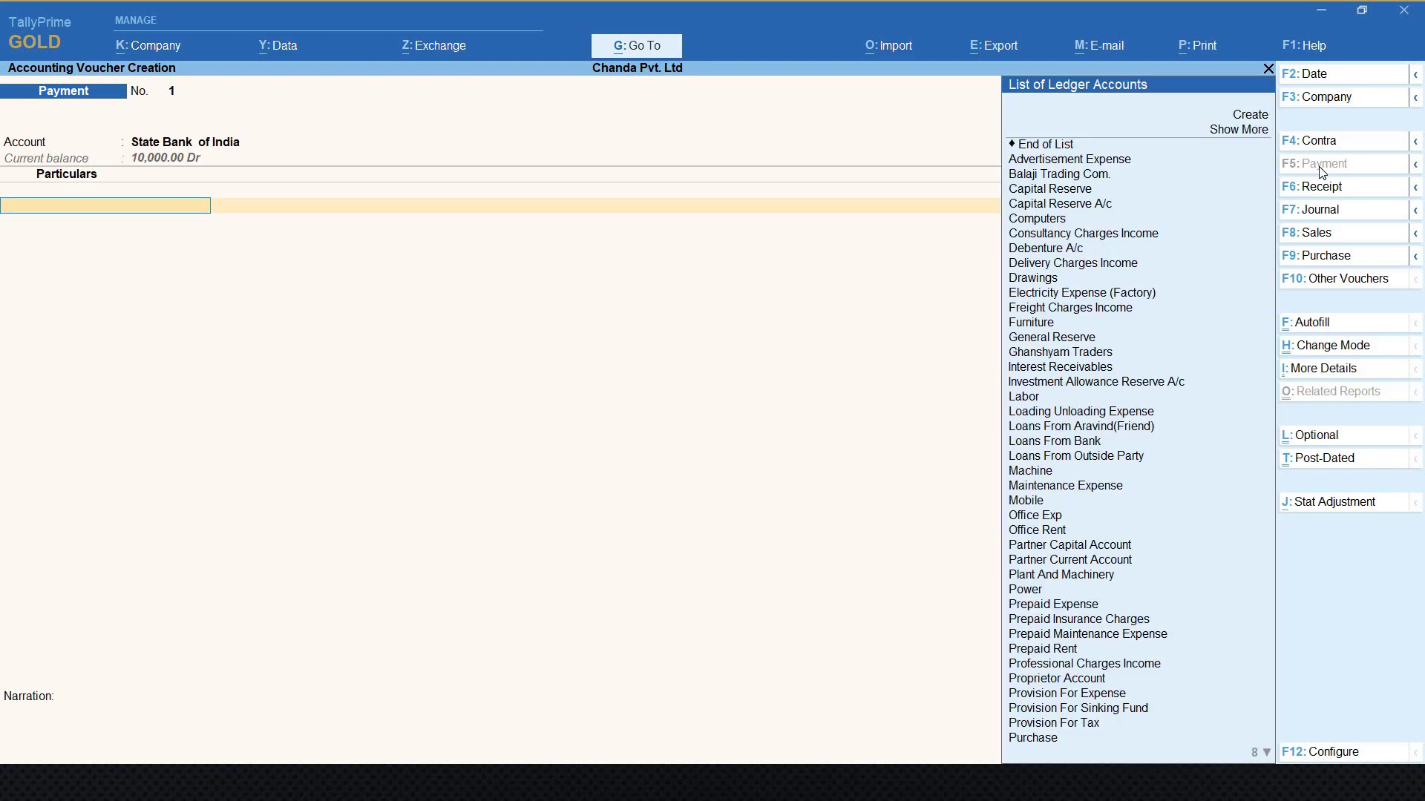
- Enter Balaji Trading Com. as the payee with a payment amount of 20,000
text(b)
key(Return)
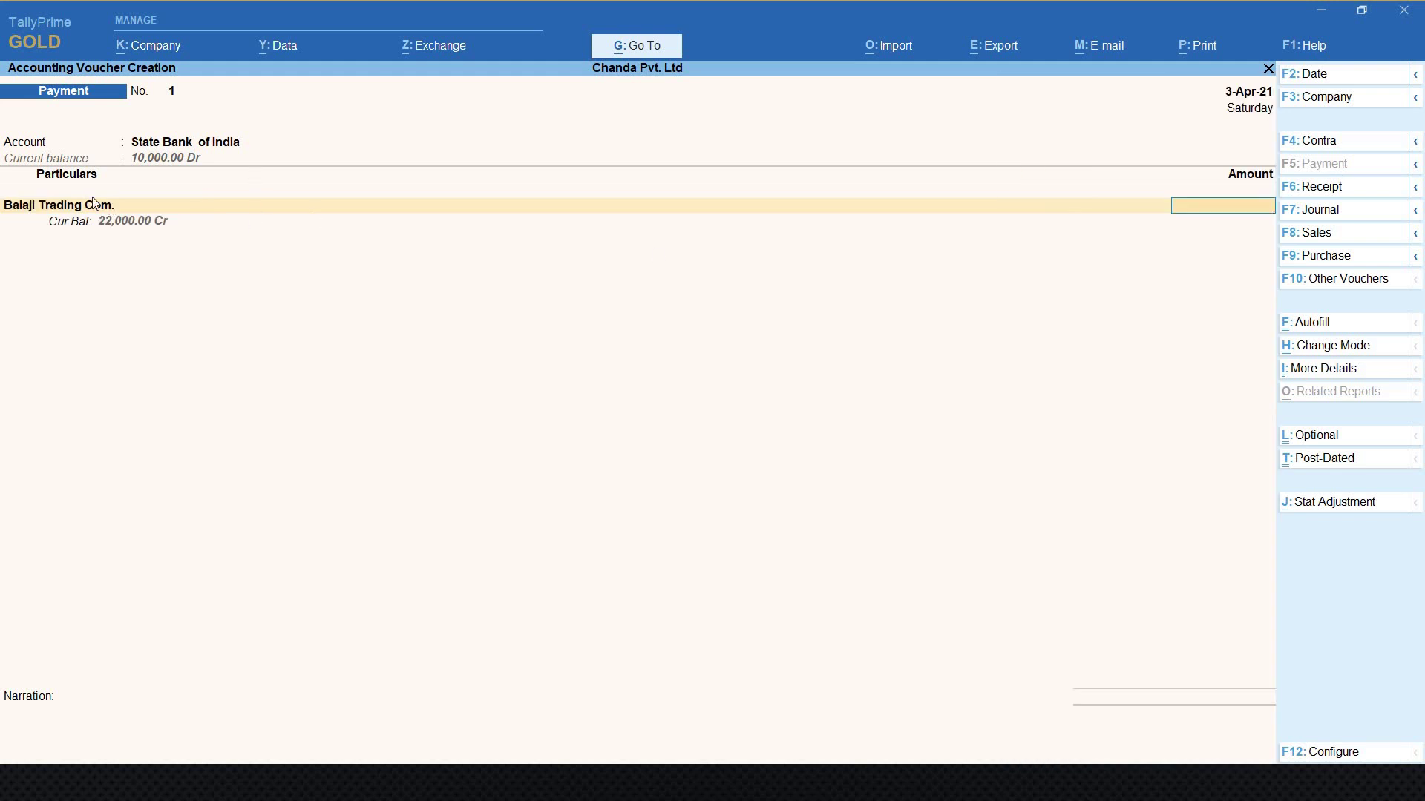
text(20000)
key(Return)
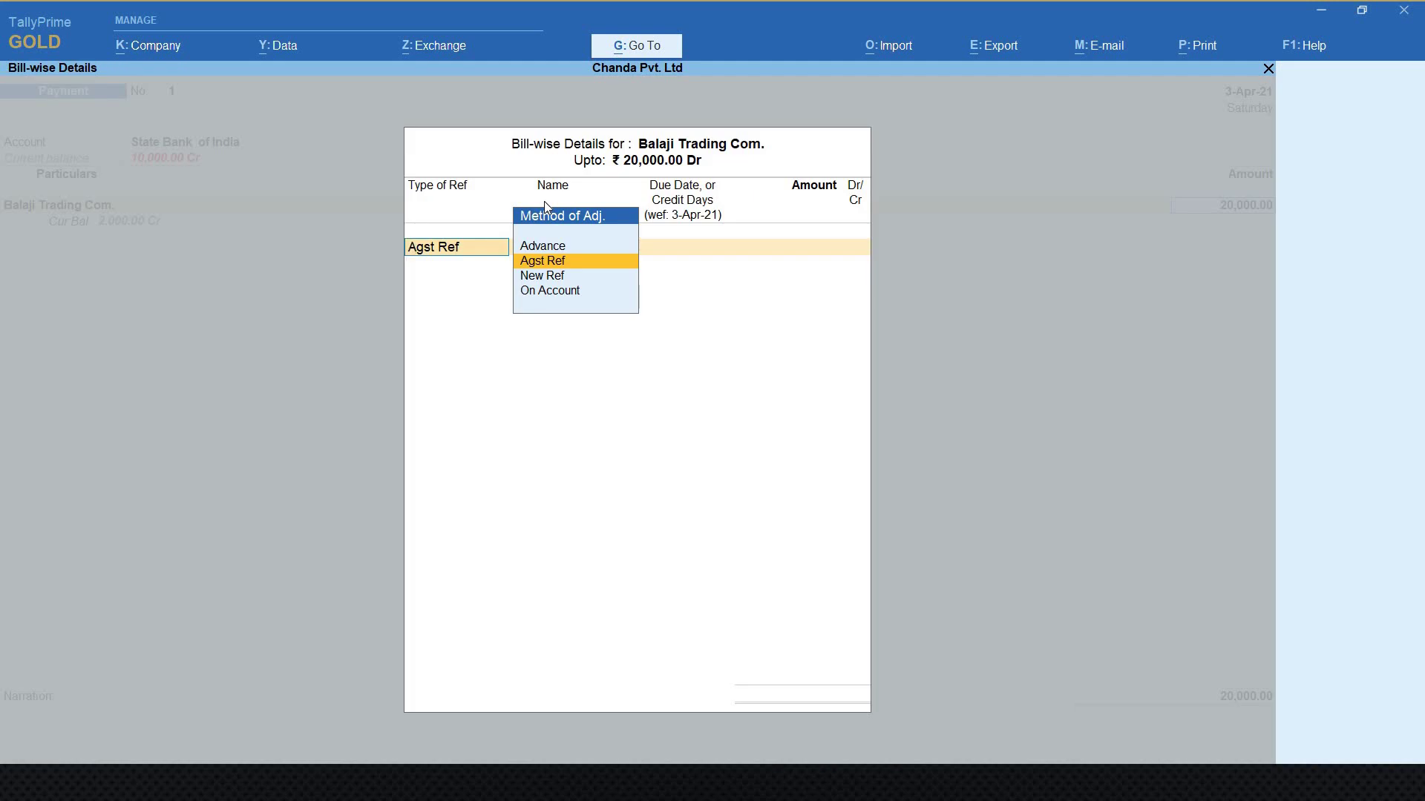
- Allocate the 20,000 payment to Balaji Trading Com. as Agst Ref against pending bill 1
click(546, 261)
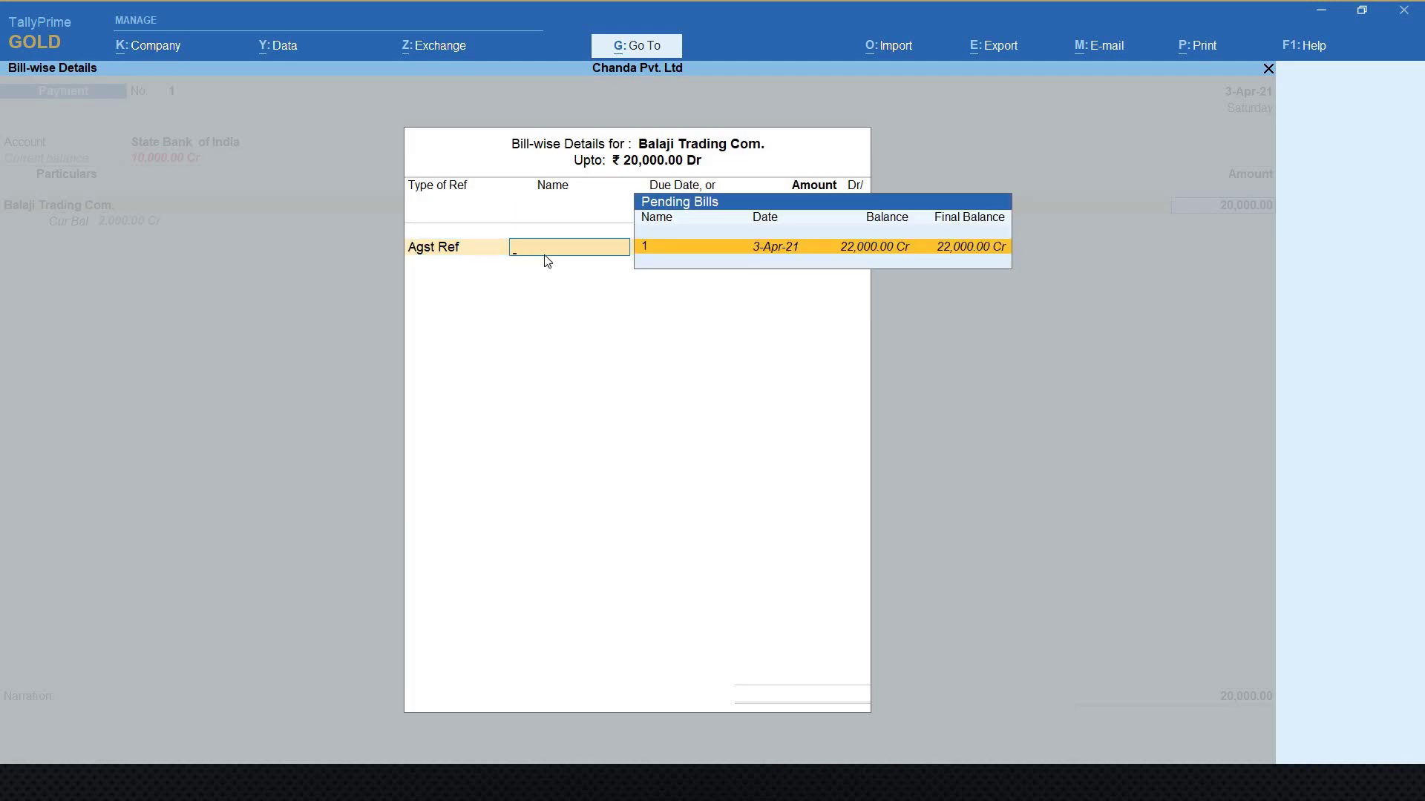
key(Return)
key(Return)
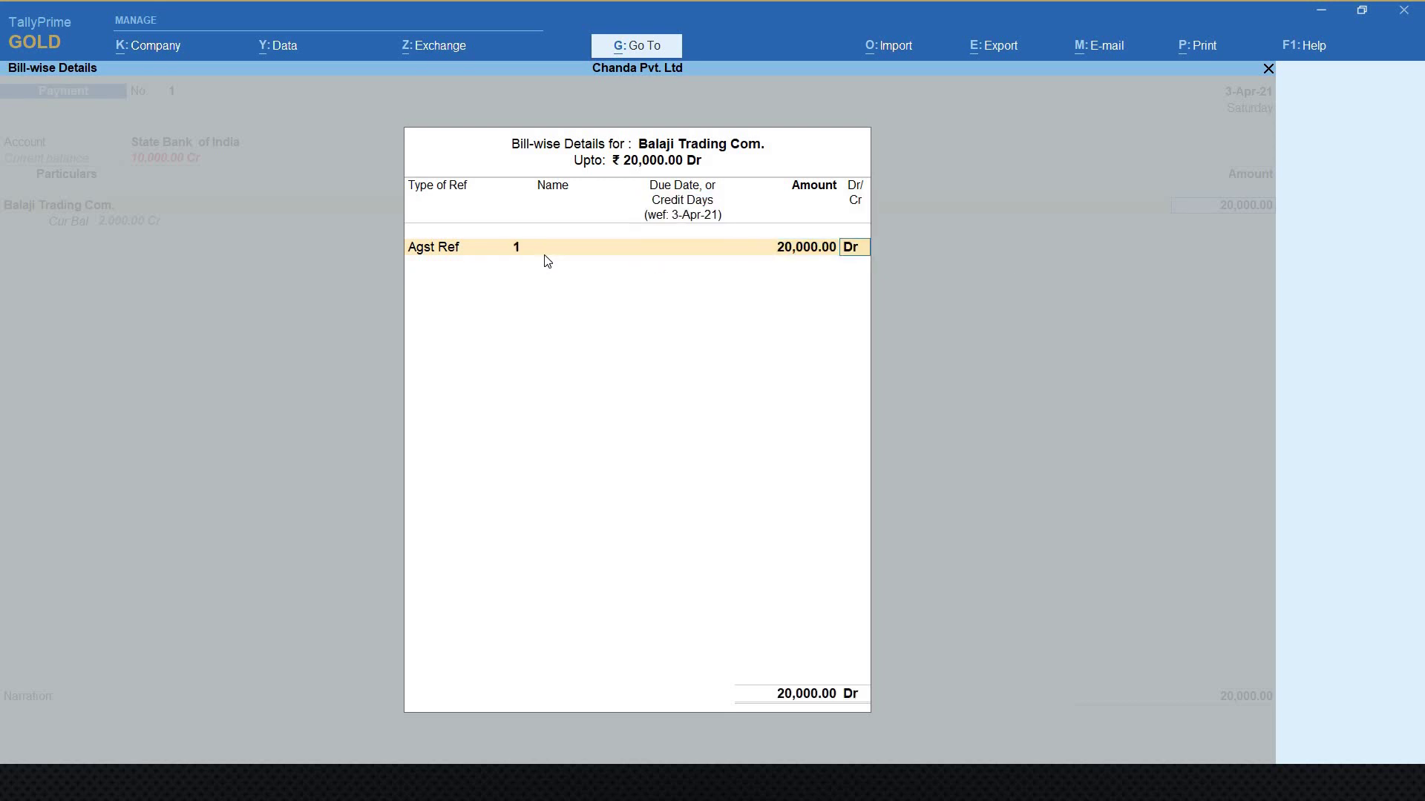
key(Return)
key(Return)
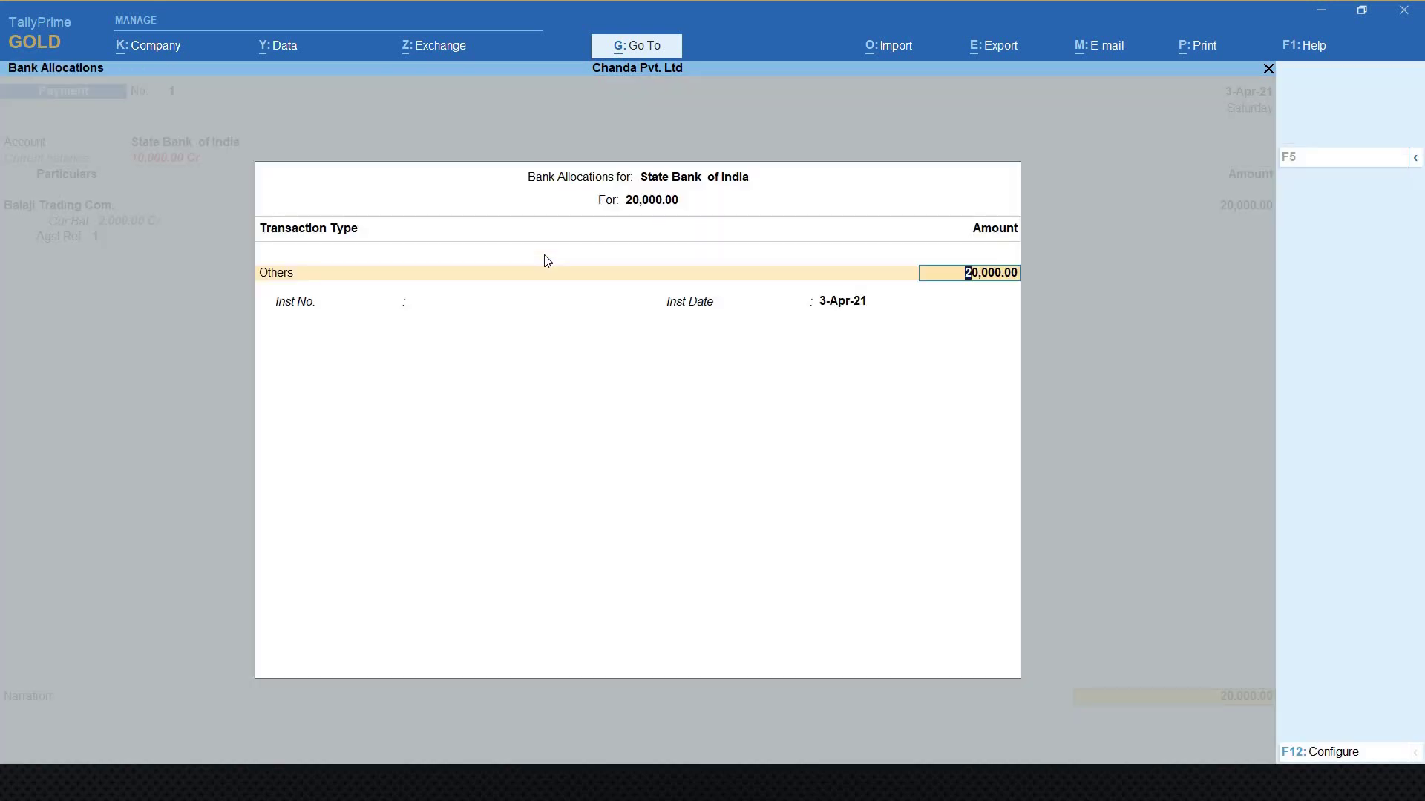
- Complete the State Bank of India allocation for 20,000 with instrument number 64664122
key(Return)
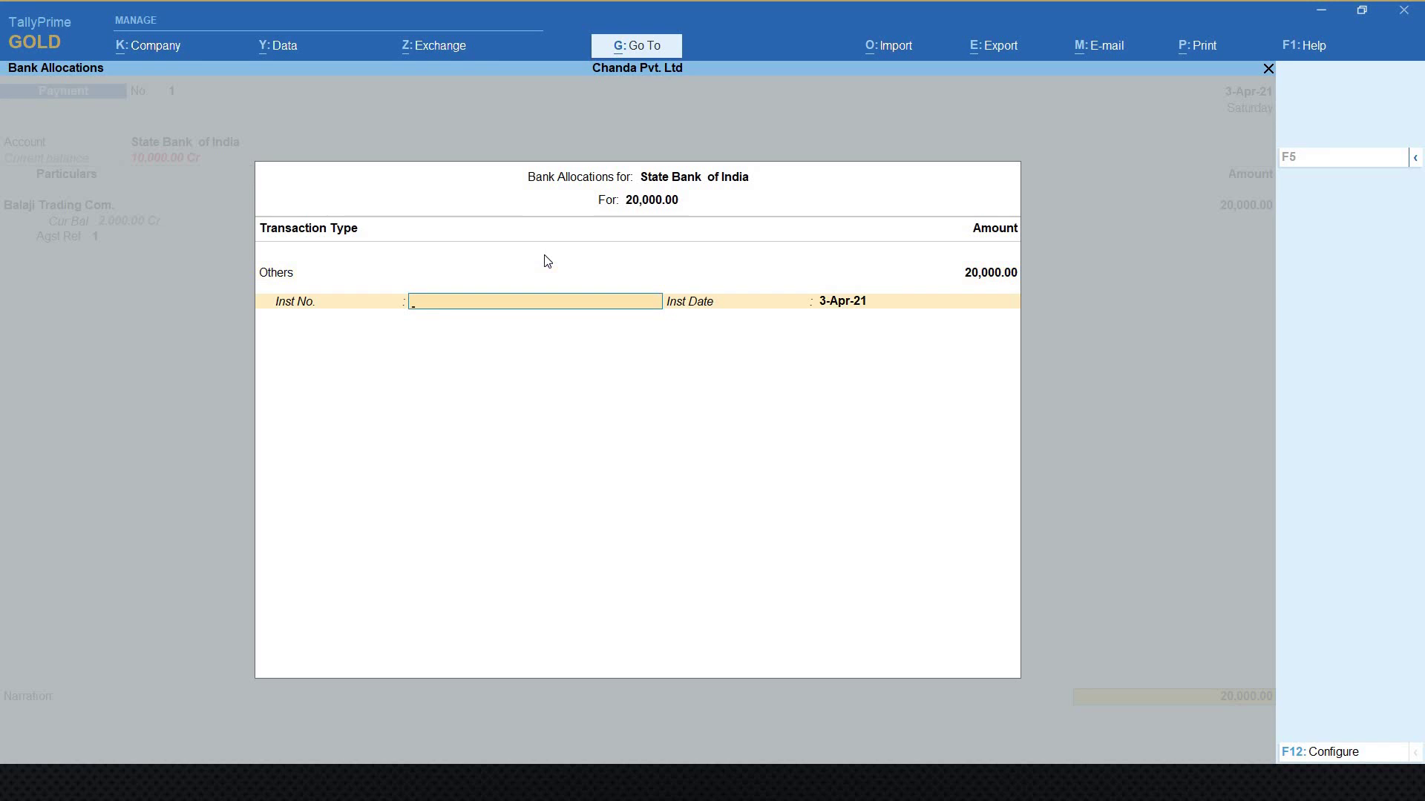
text(64664122)
key(Return)
key(Return)
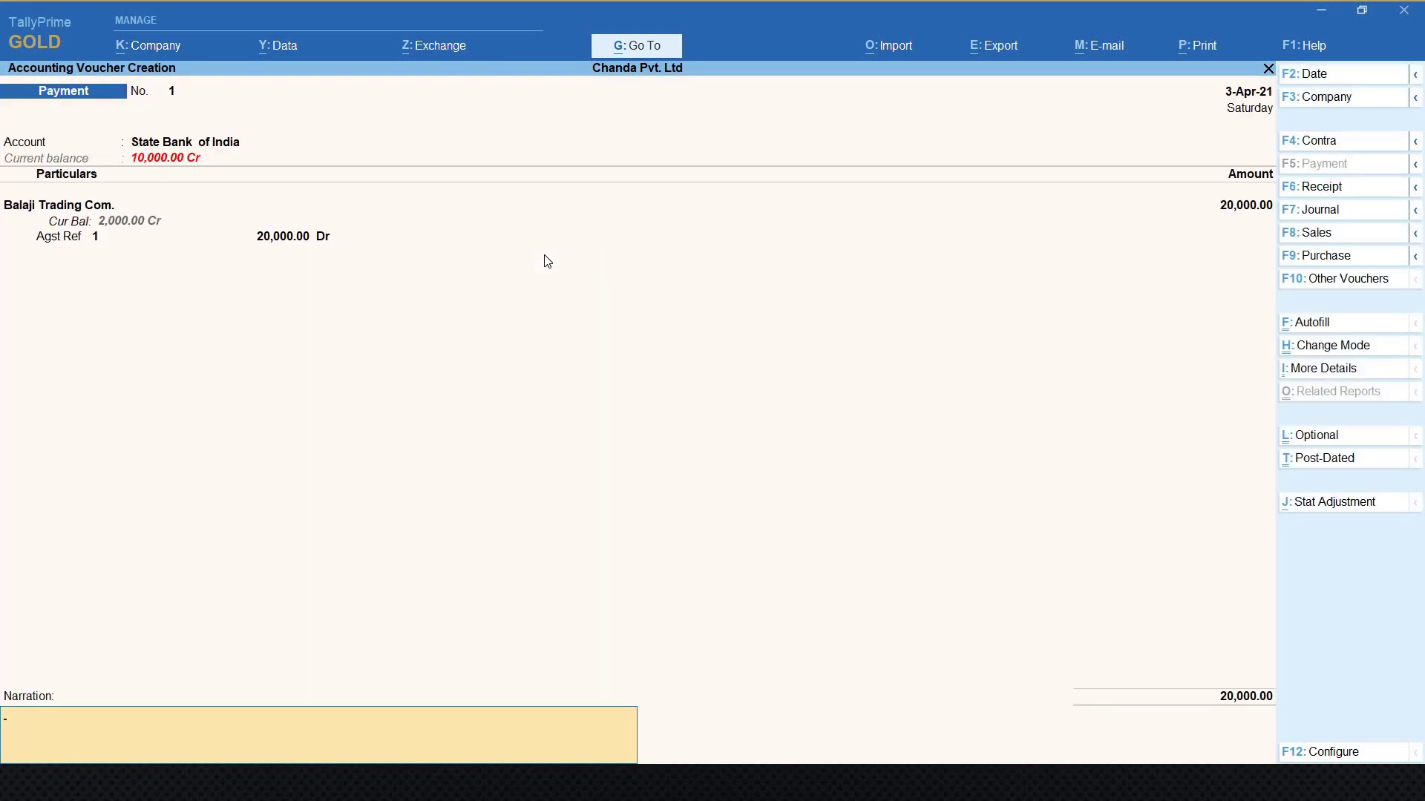
- Save the payment voucher without a narration and quit voucher creation
key(Return)
key(Return)
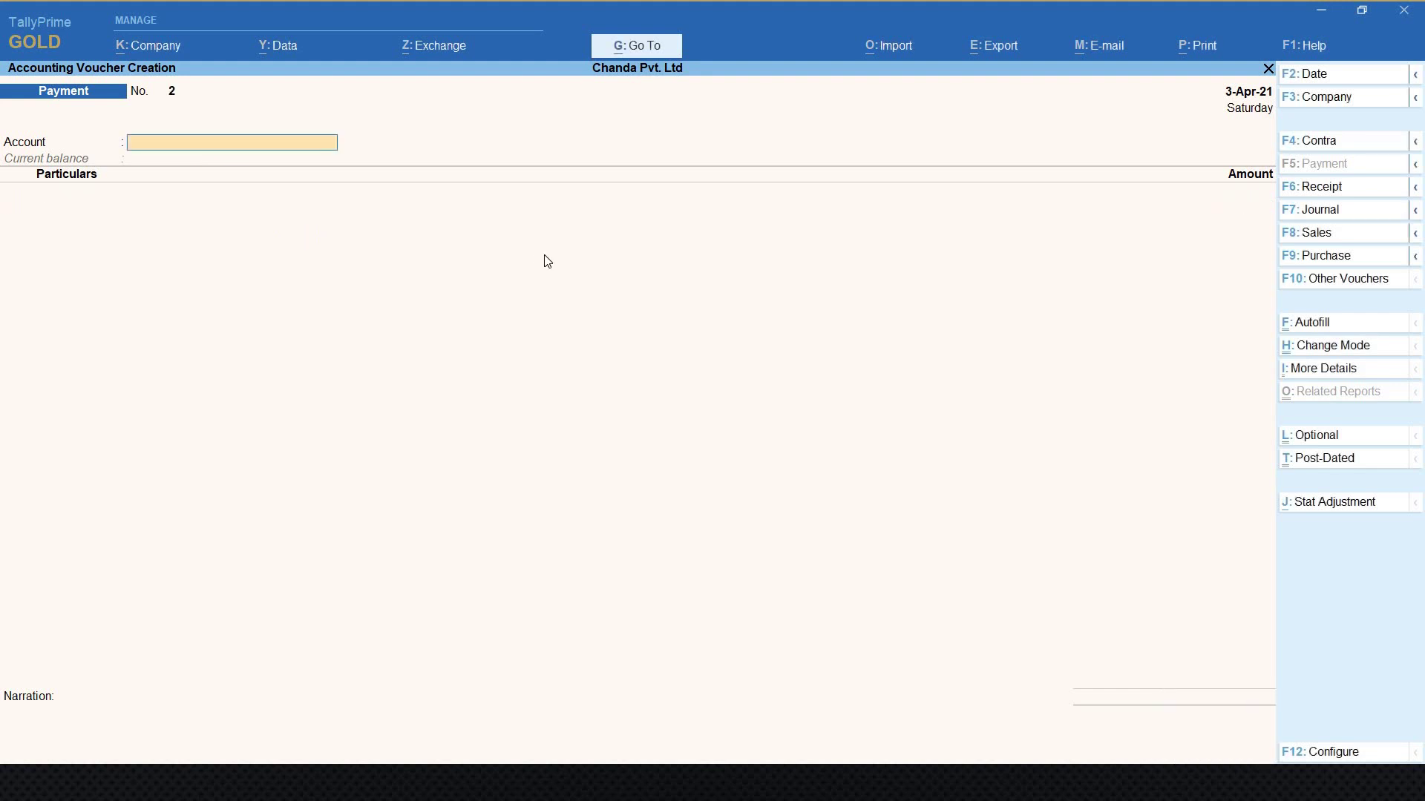
key(Escape)
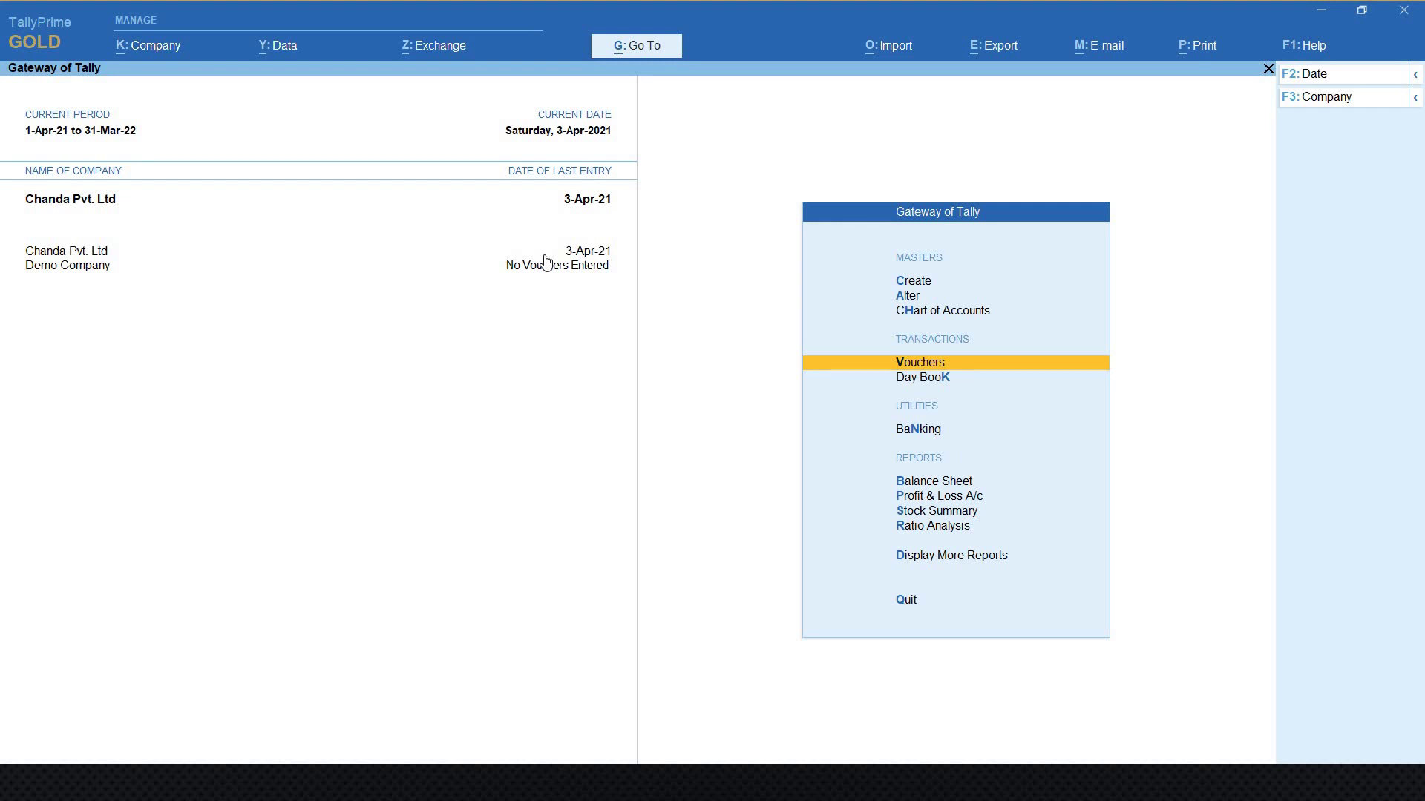
- Review the Balaji Trading Com. ledger vouchers for the saved bank payment and closing balance, and leave the report
key(Down)
key(Down)
key(Down)
key(Down)
key(Down)
key(Down)
key(Down)
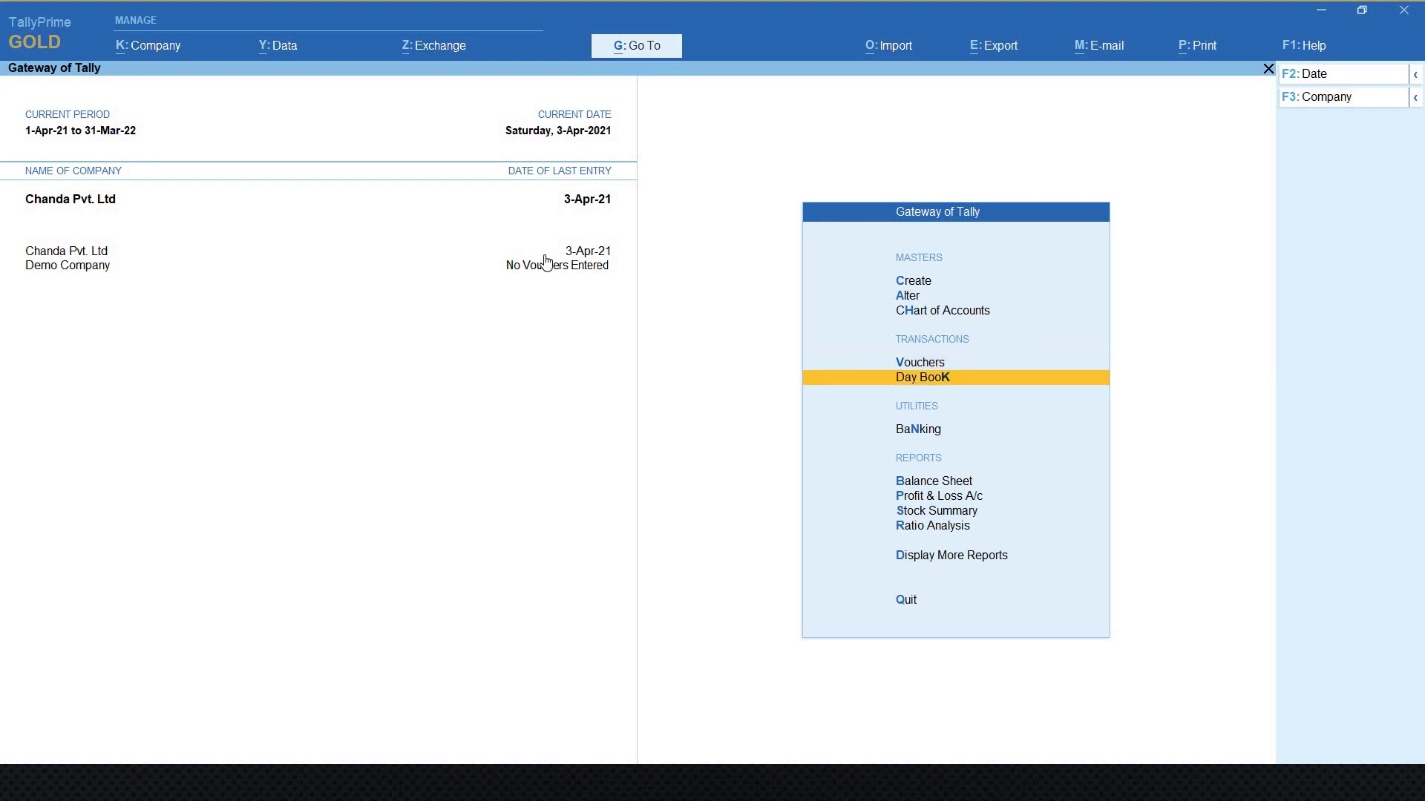
key(Return)
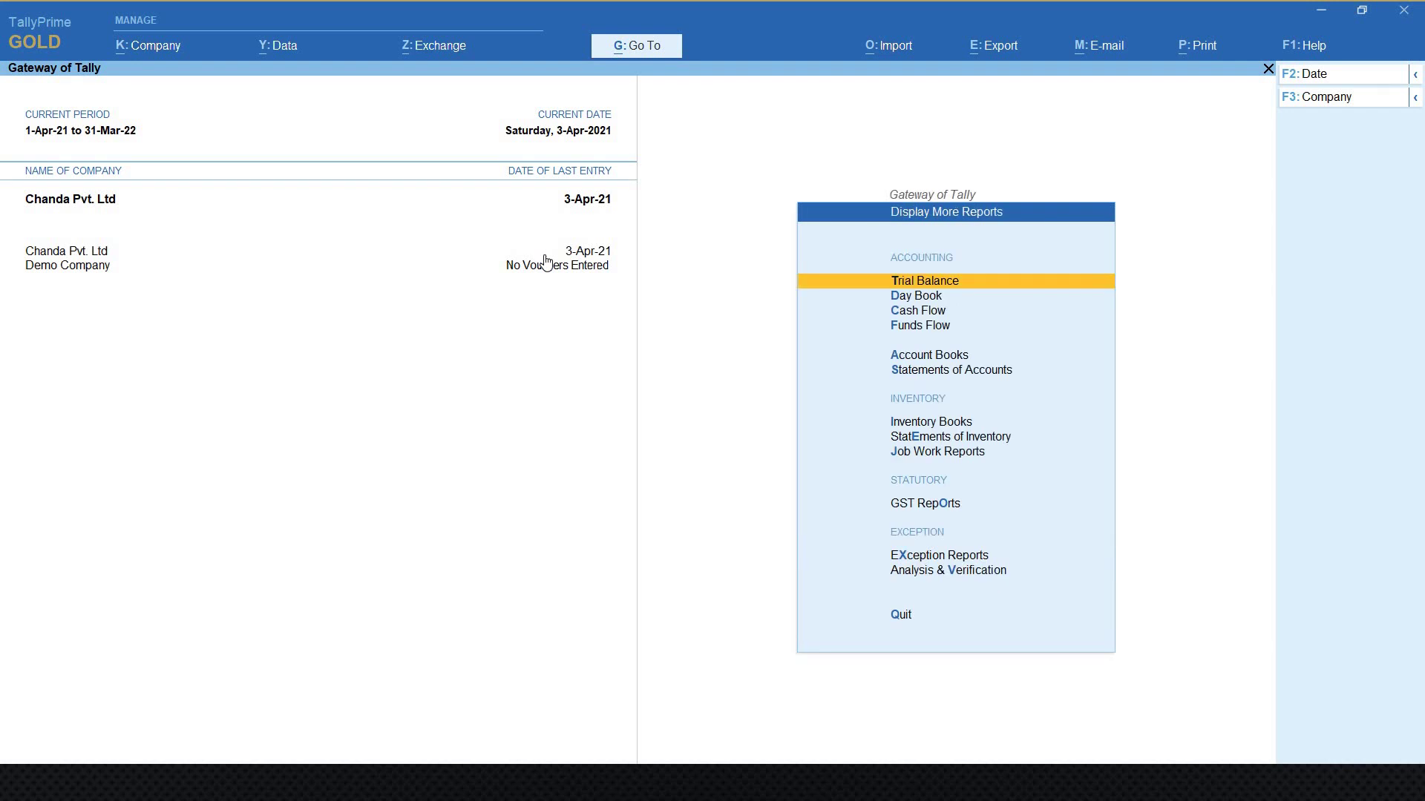
key(Down)
key(Down)
key(Down)
key(Down)
key(Return)
key(Down)
key(Return)
key(Down)
key(Return)
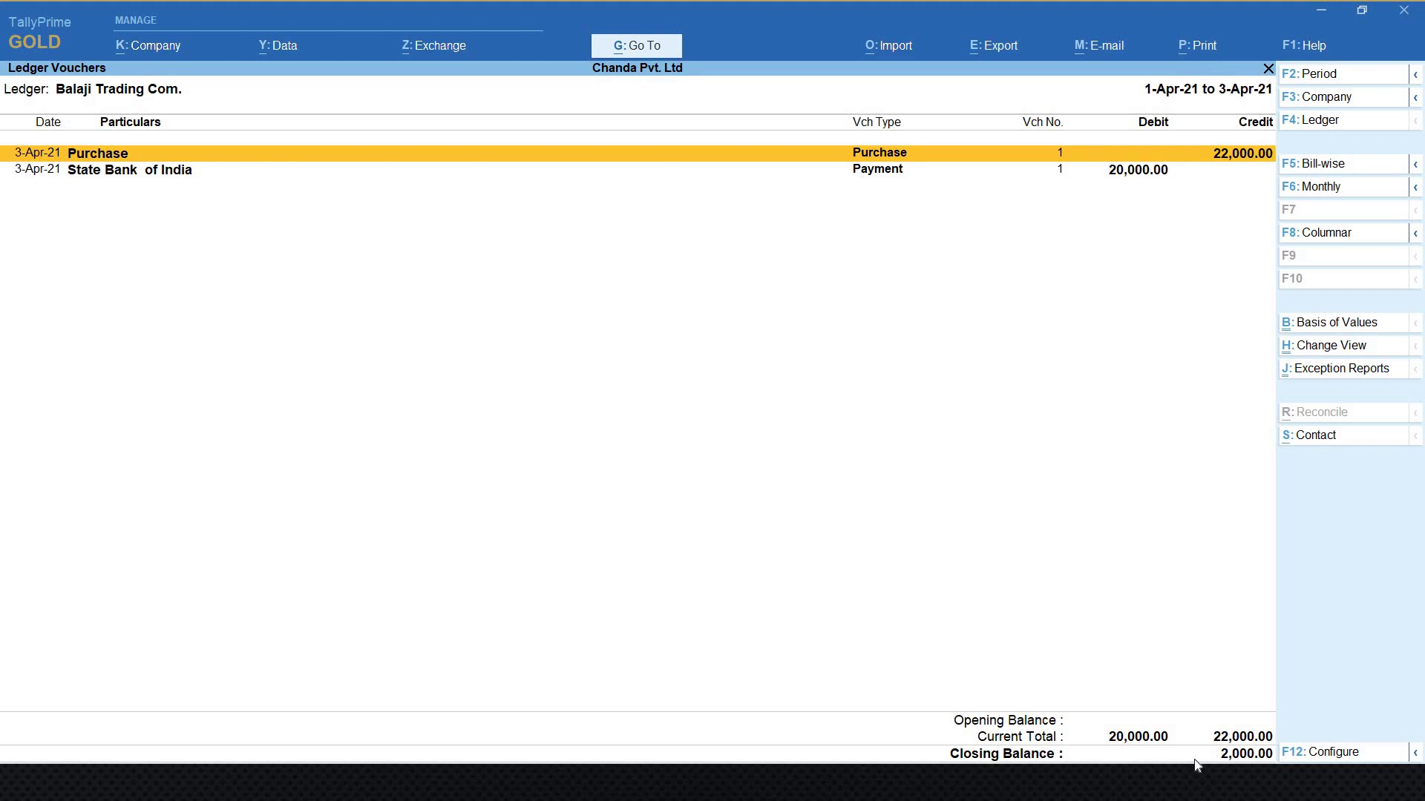
key(Escape)
key(Escape)
key(Escape)
key(Escape)
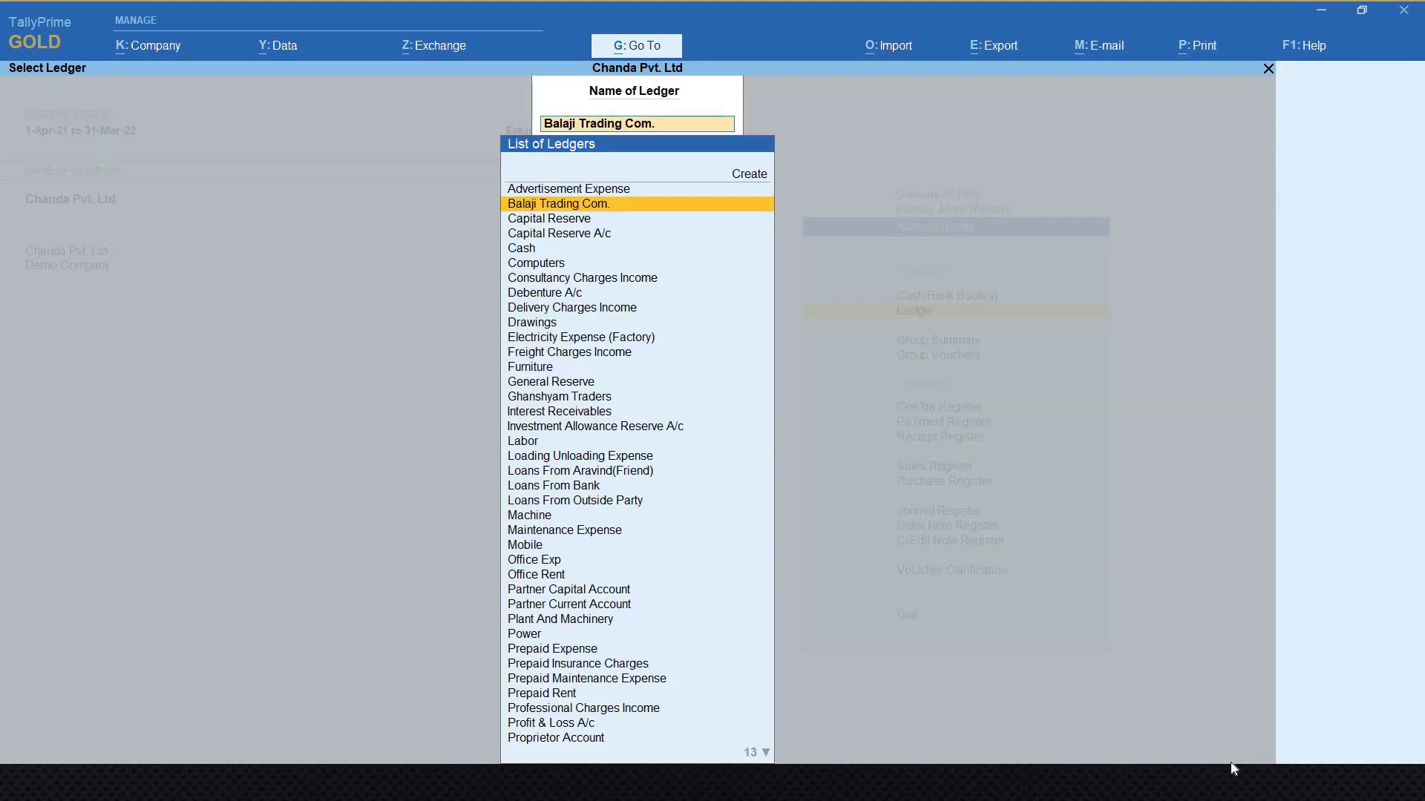